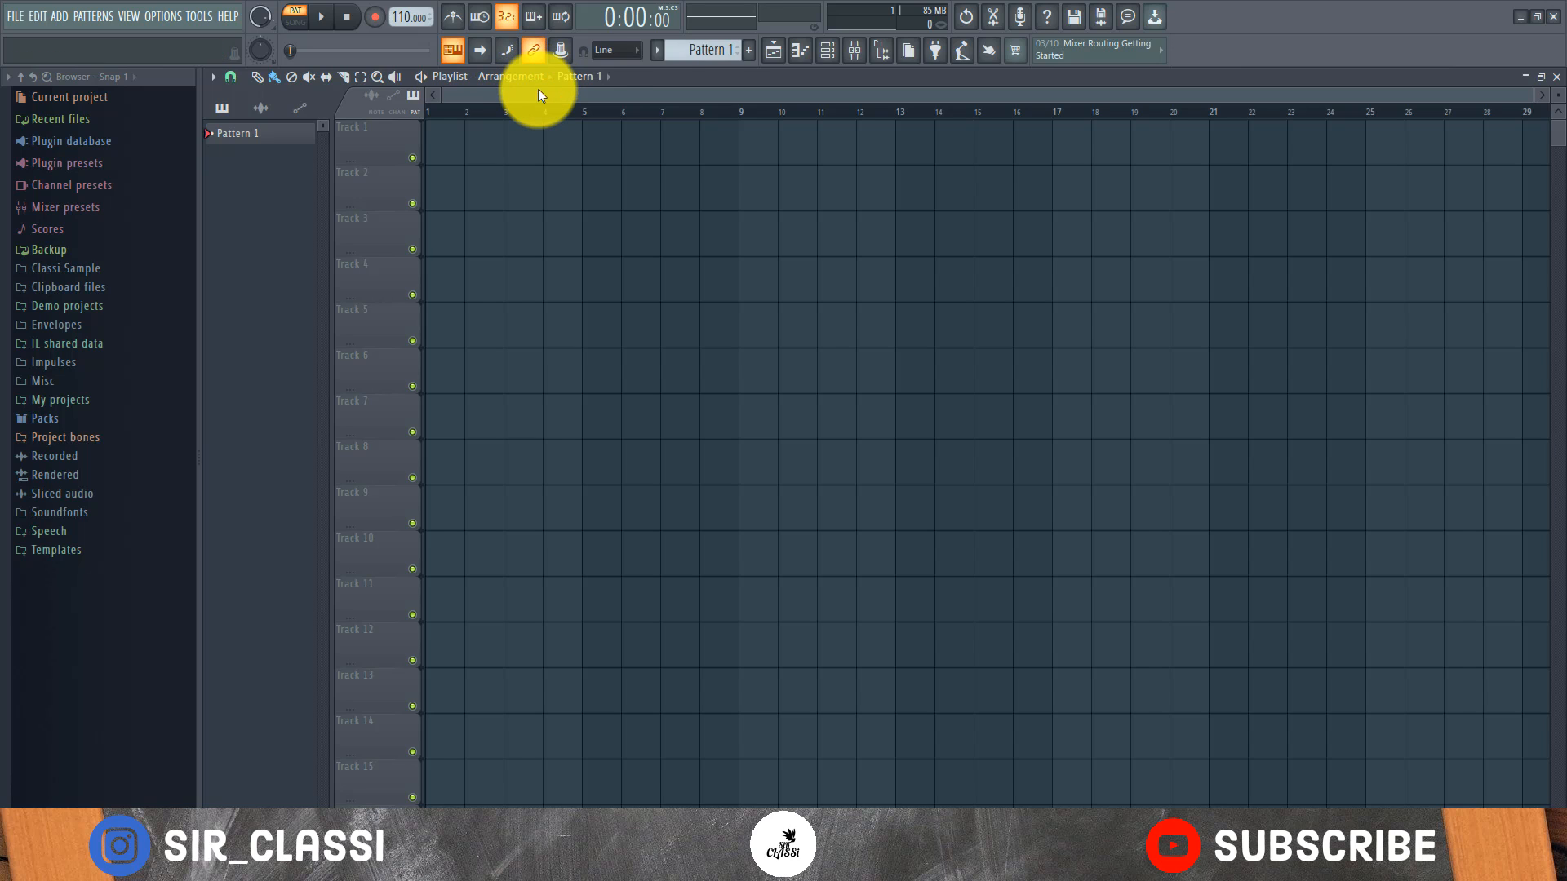
Browse the Packs folder to PERCS, AFRO ESSENTIALS, and open its Charity - Drum Loops folder
{"action": "left_click", "coordinate": [139, 420]}
{"action": "scroll", "coordinate": [147, 420], "scroll_direction": "down", "scroll_amount": 8}
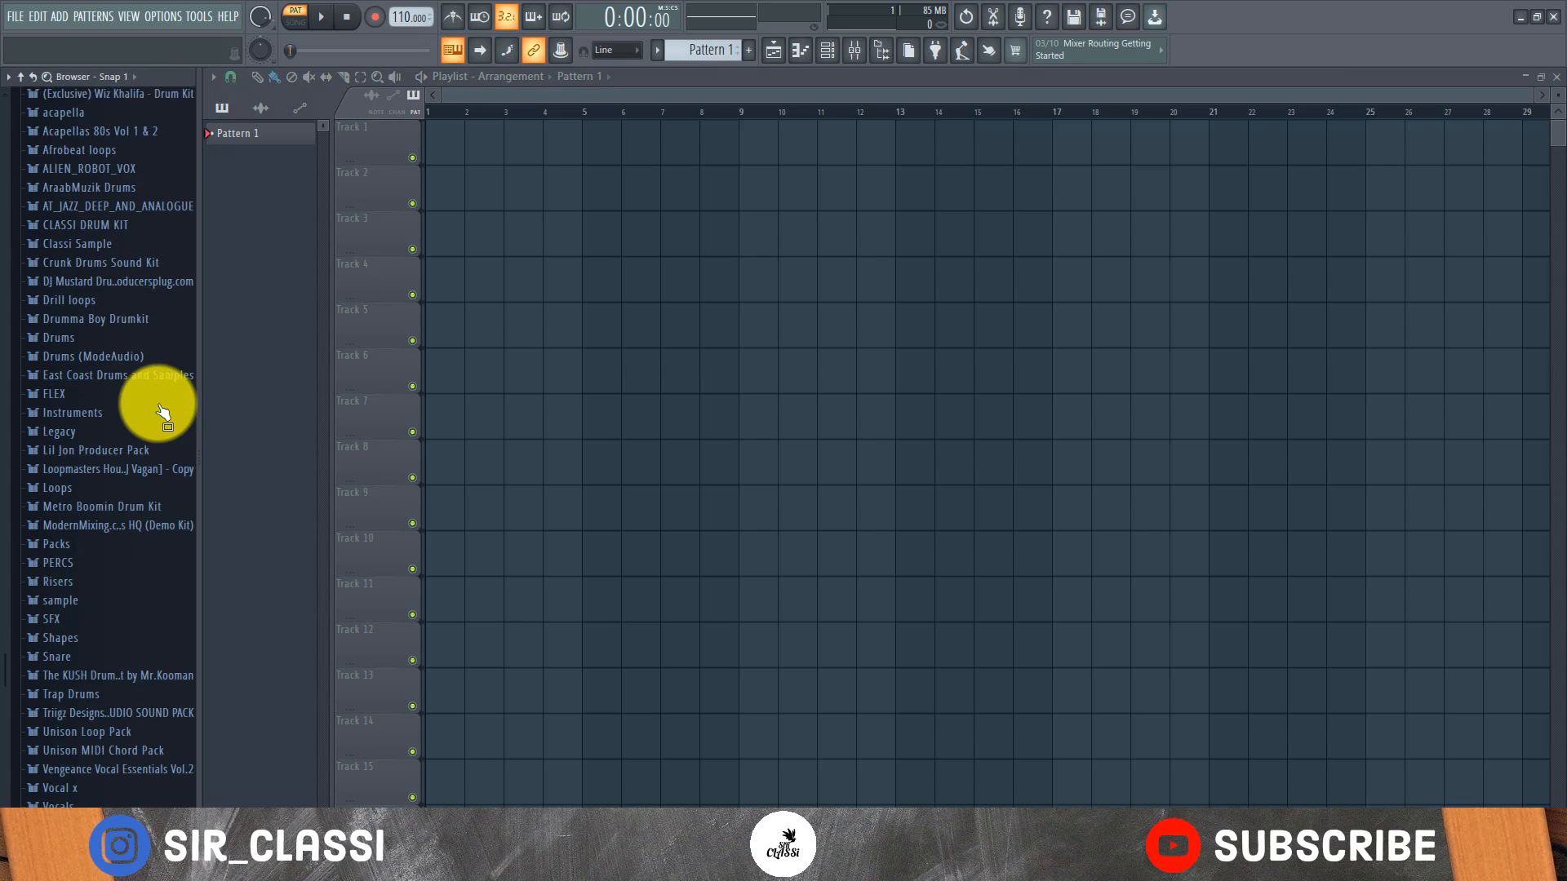
{"action": "scroll", "coordinate": [164, 412], "scroll_direction": "up", "scroll_amount": 6}
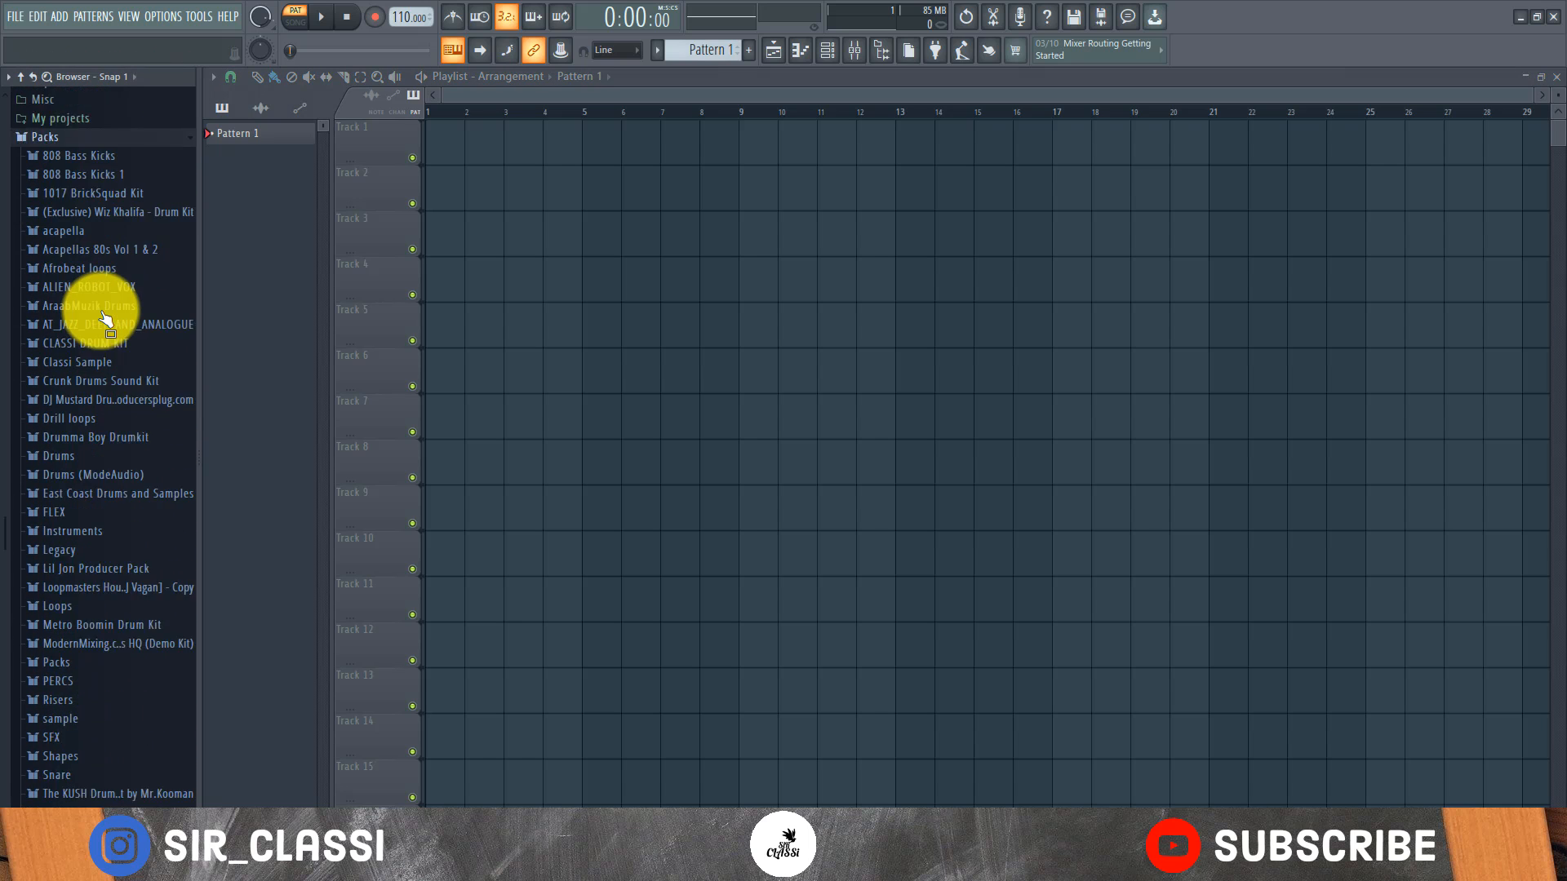
{"action": "scroll", "coordinate": [106, 318], "scroll_direction": "down", "scroll_amount": 5}
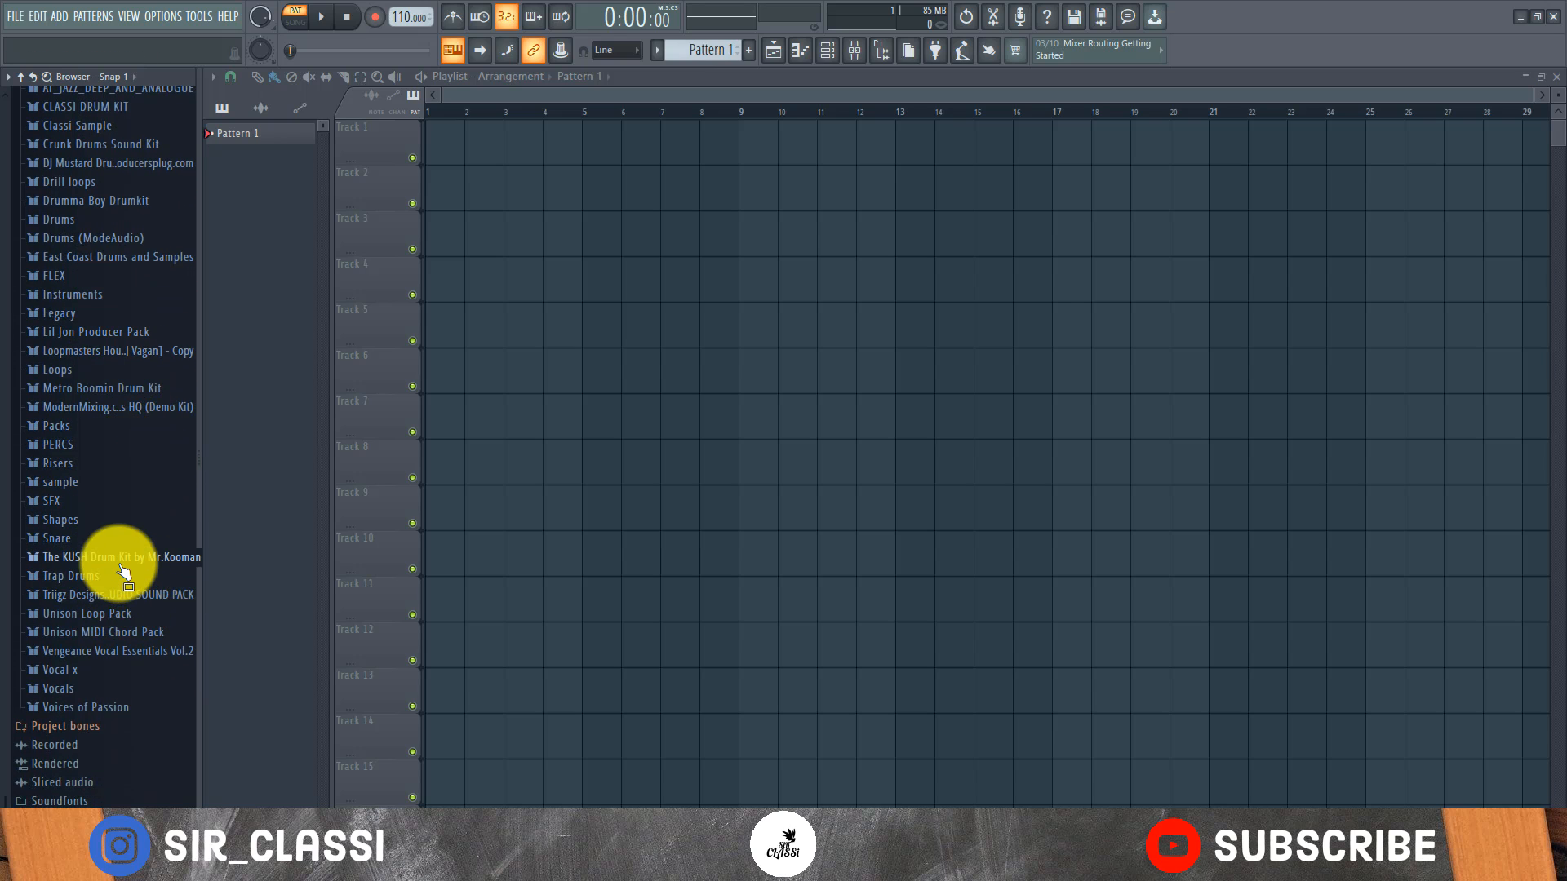
{"action": "scroll", "coordinate": [121, 565], "scroll_direction": "up", "scroll_amount": 2}
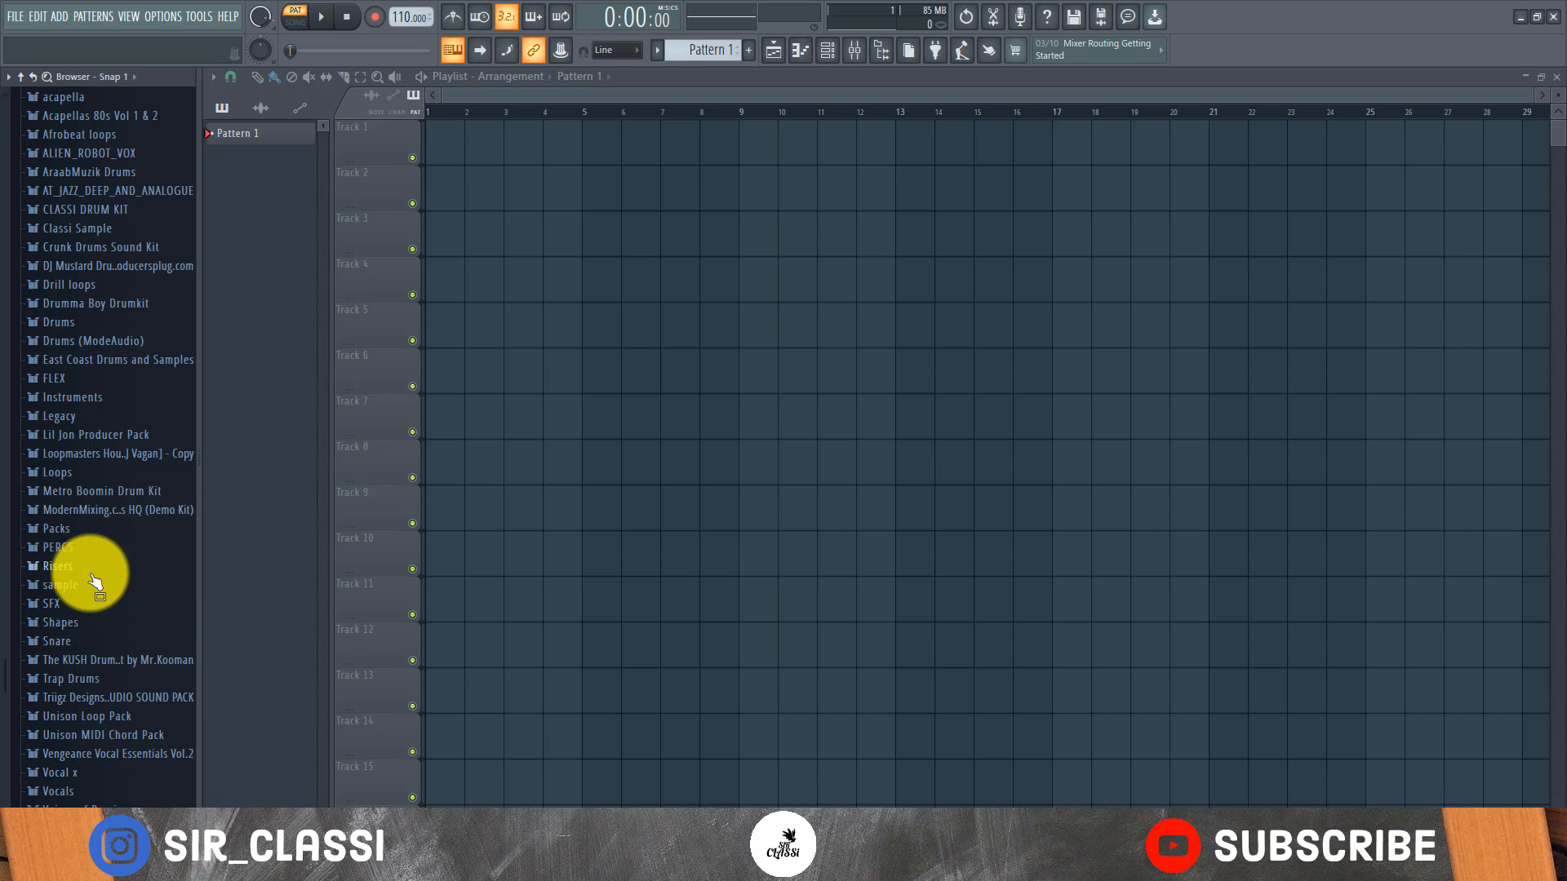
{"action": "left_click", "coordinate": [74, 545]}
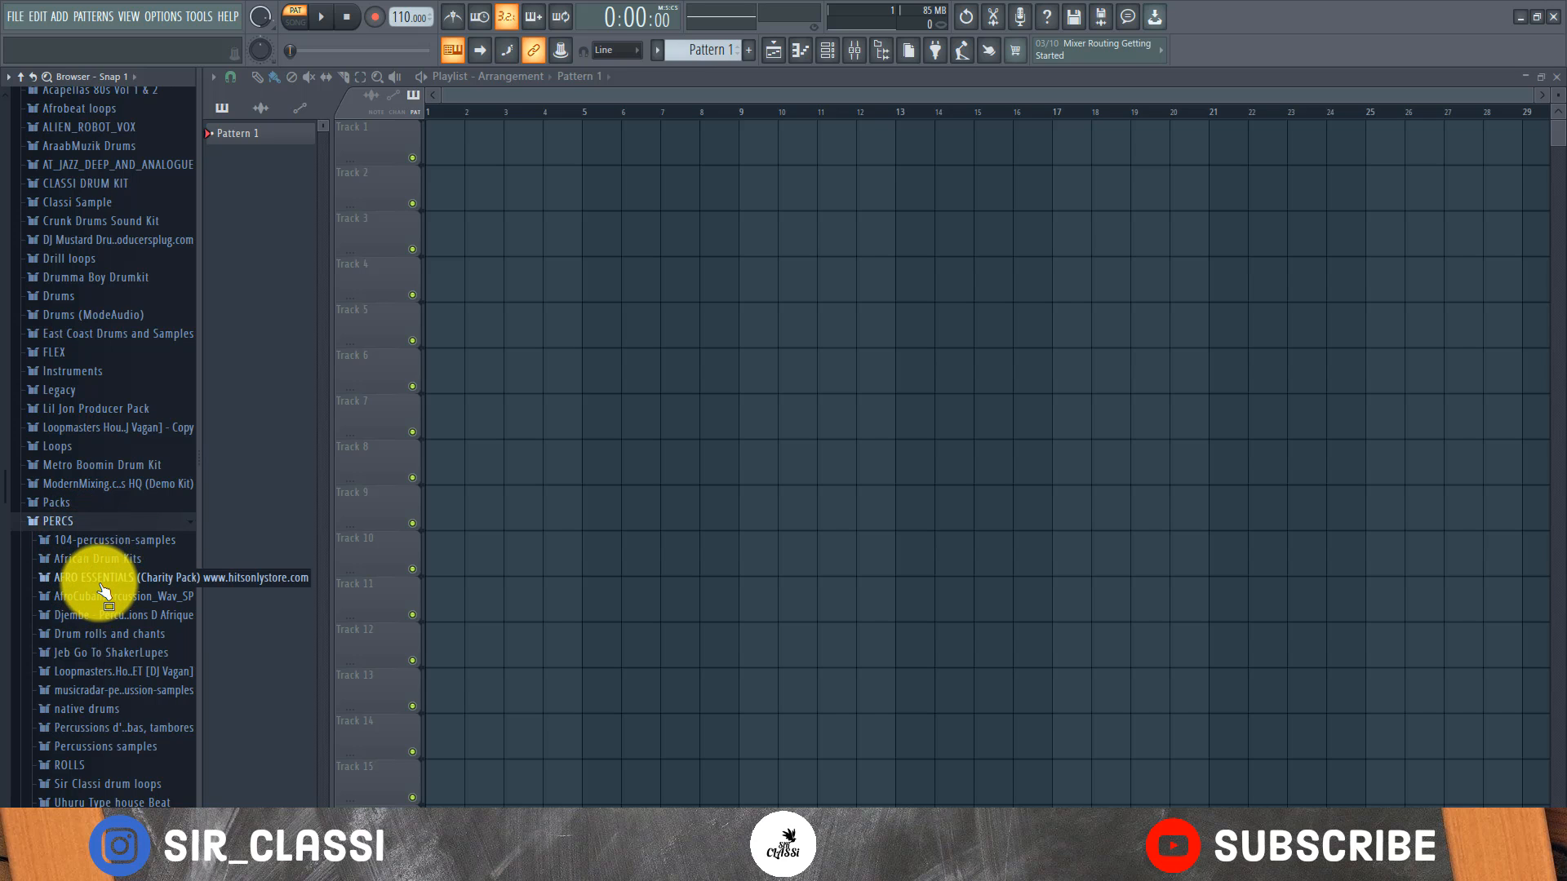
{"action": "left_click", "coordinate": [92, 577]}
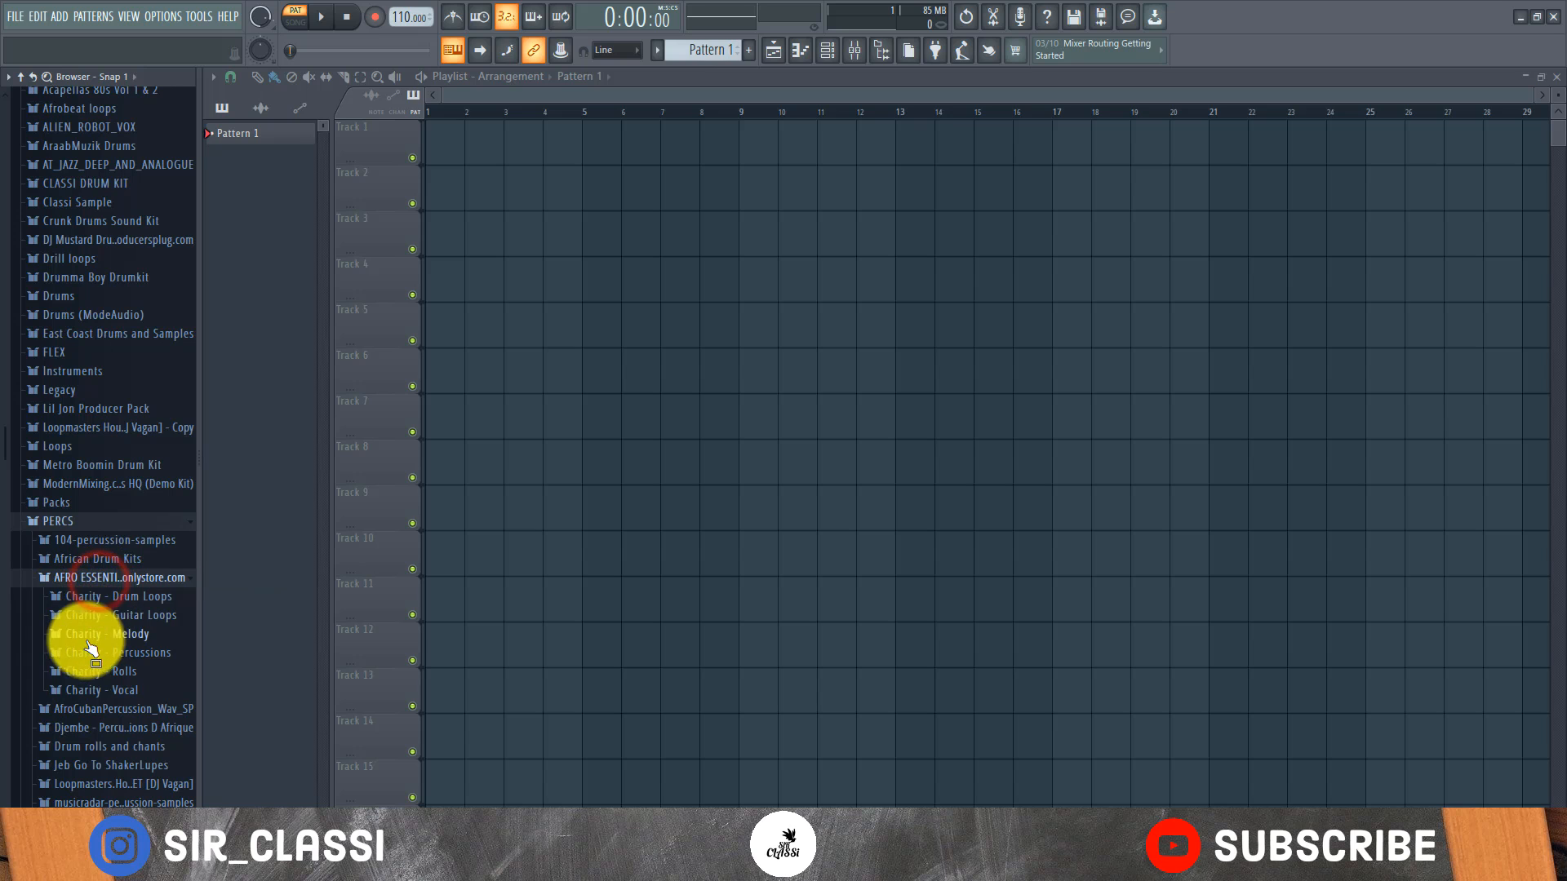
{"action": "left_click", "coordinate": [111, 600]}
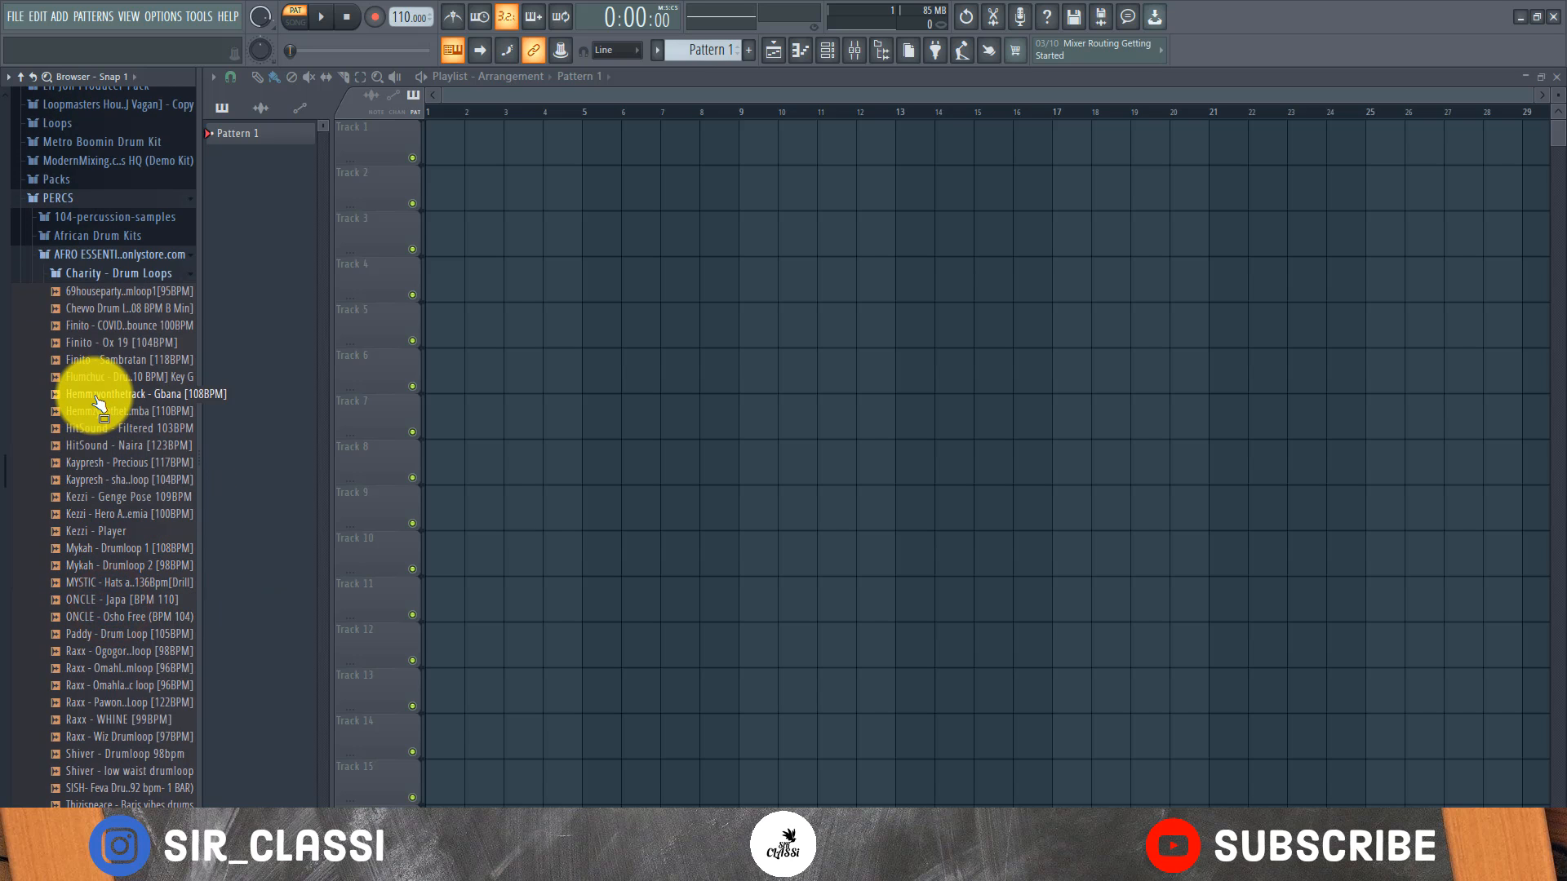
Audition several drum loops and place Finito - COVID-19 bounce 100BPM at the start of Track 1
{"action": "left_click", "coordinate": [99, 395]}
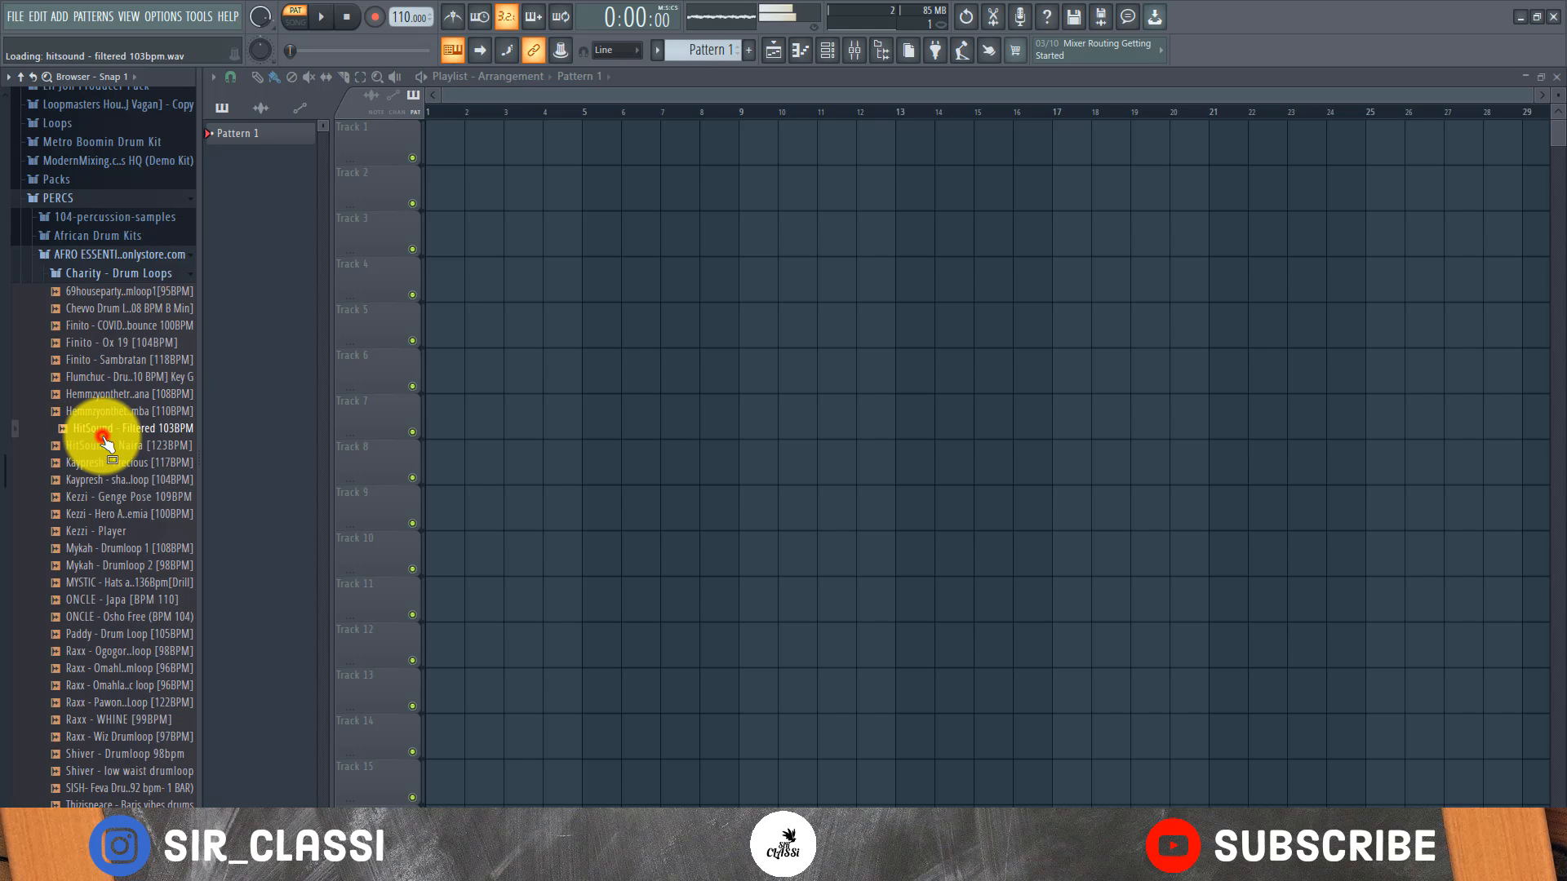
{"action": "left_click", "coordinate": [107, 411]}
{"action": "left_click", "coordinate": [115, 462]}
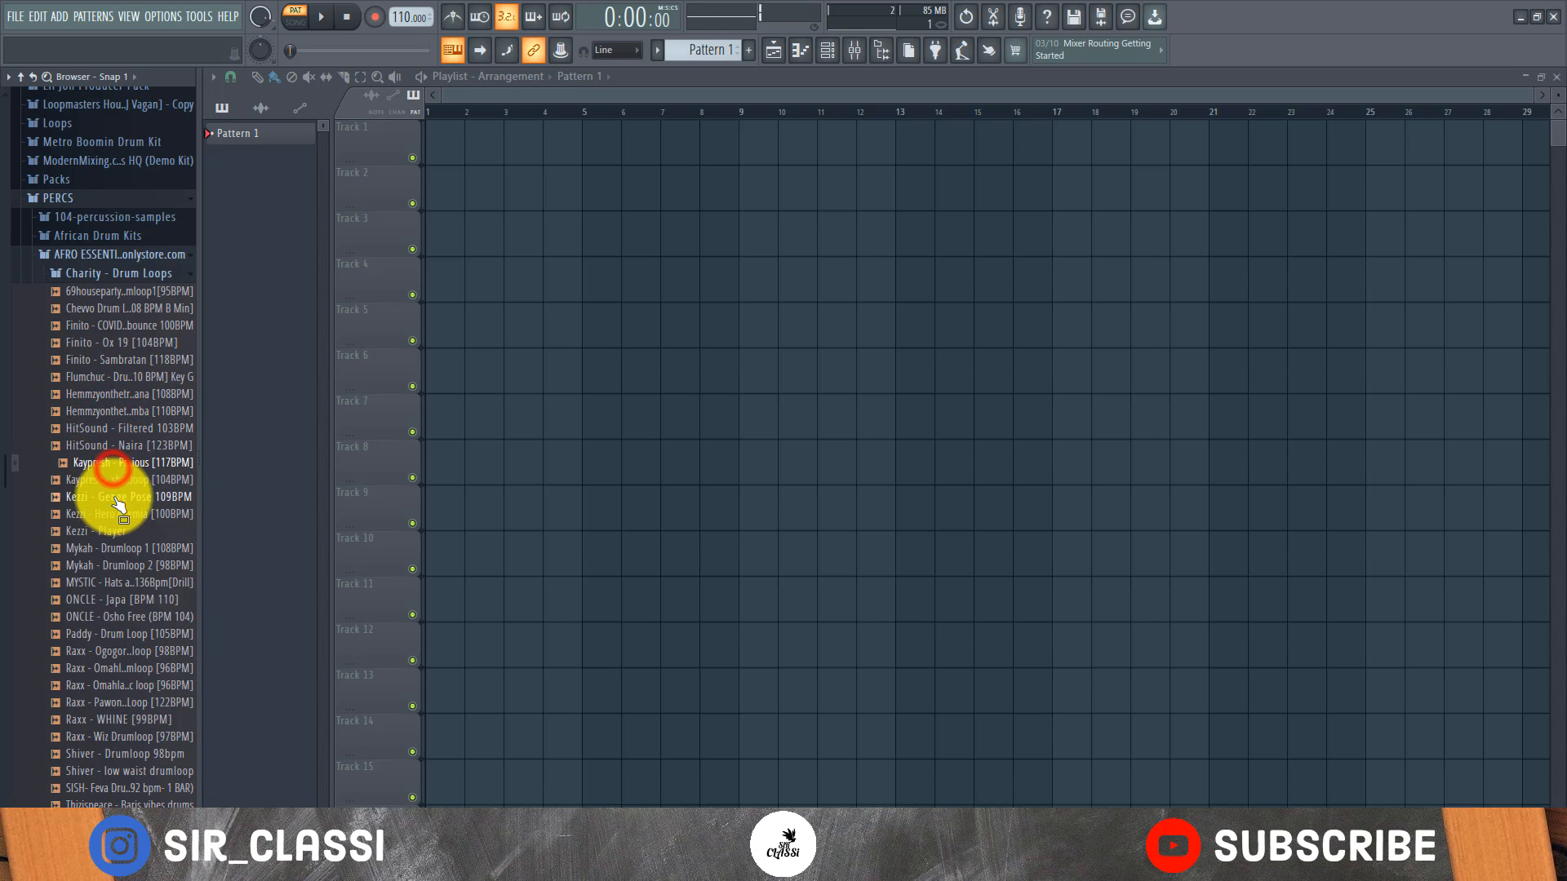
{"action": "left_click", "coordinate": [123, 360]}
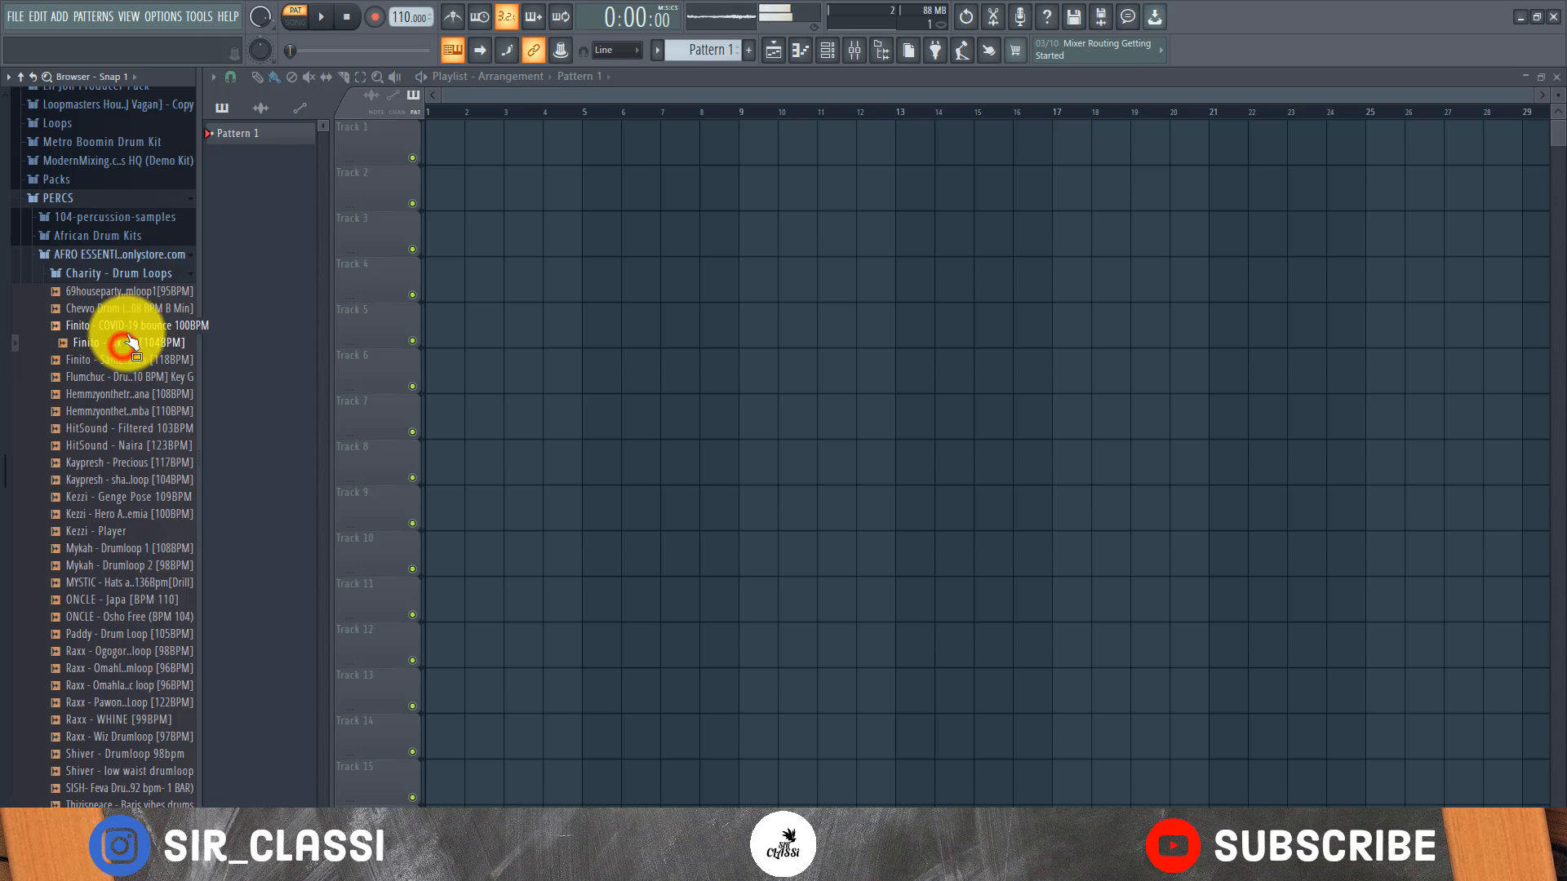
{"action": "left_click", "coordinate": [129, 326]}
{"action": "left_click_drag", "start_coordinate": [151, 317], "coordinate": [481, 145]}
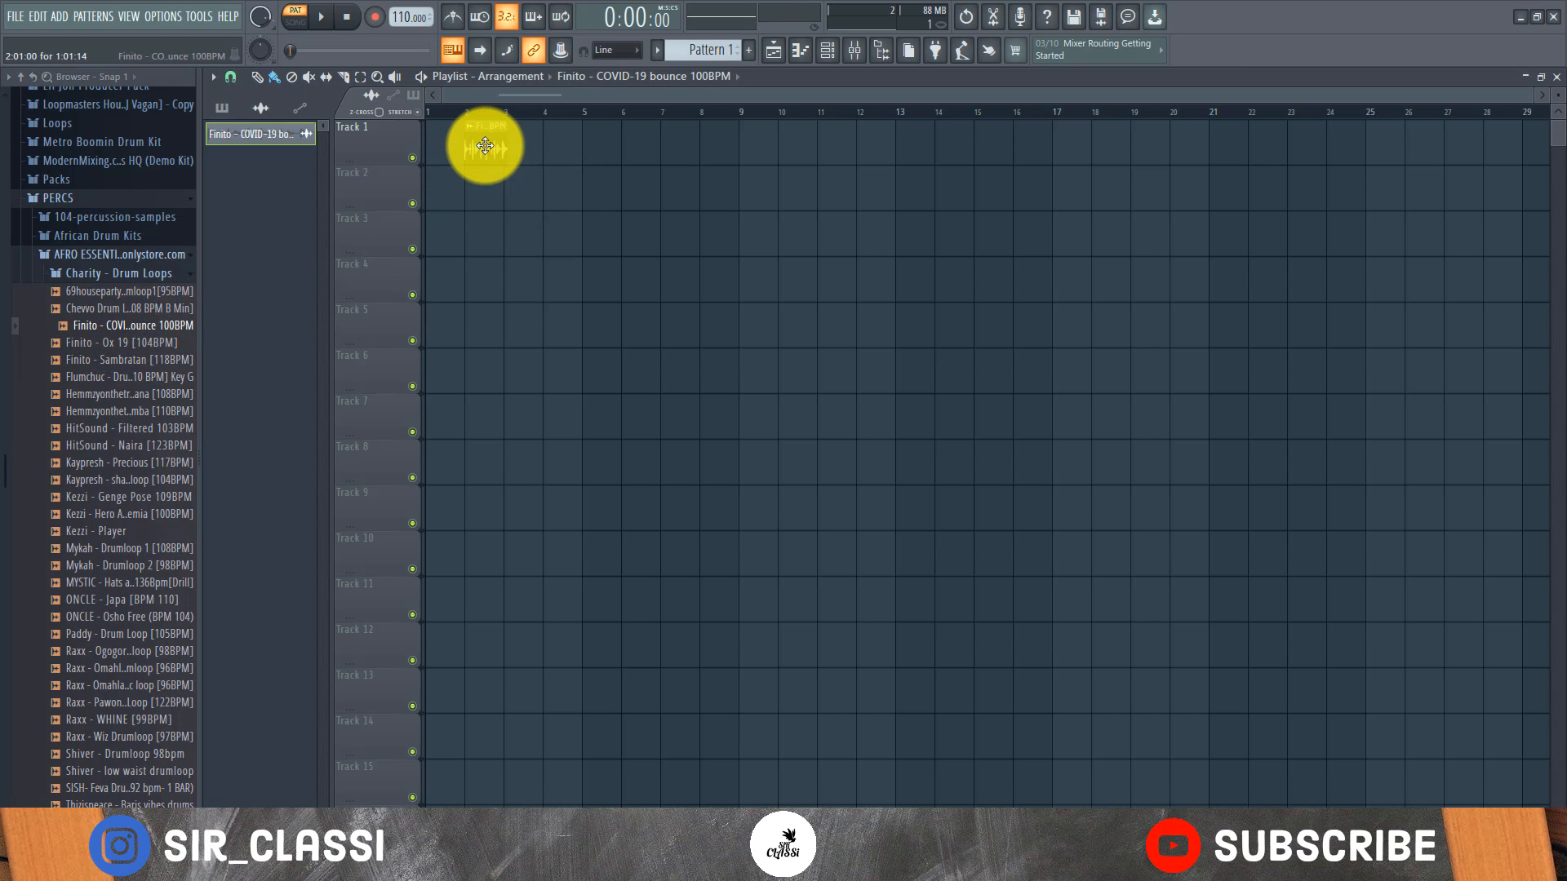
{"action": "scroll", "coordinate": [446, 115], "scroll_direction": "up", "scroll_amount": 4}
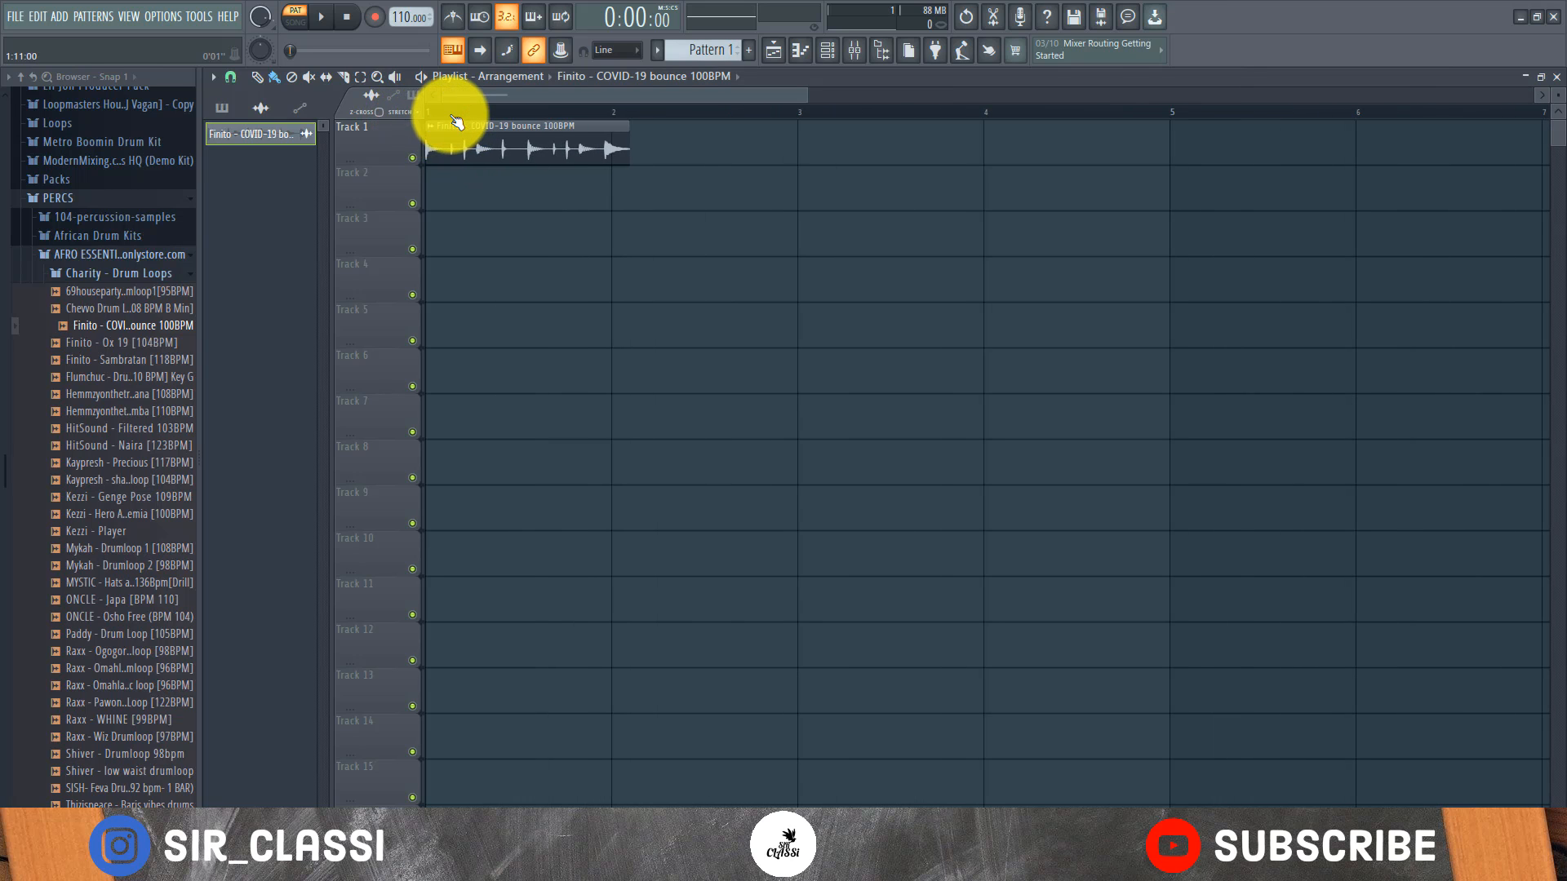
Turn on the metronome, switch to song mode and play the loop against the 110 BPM project tempo
{"action": "left_click", "coordinate": [457, 25]}
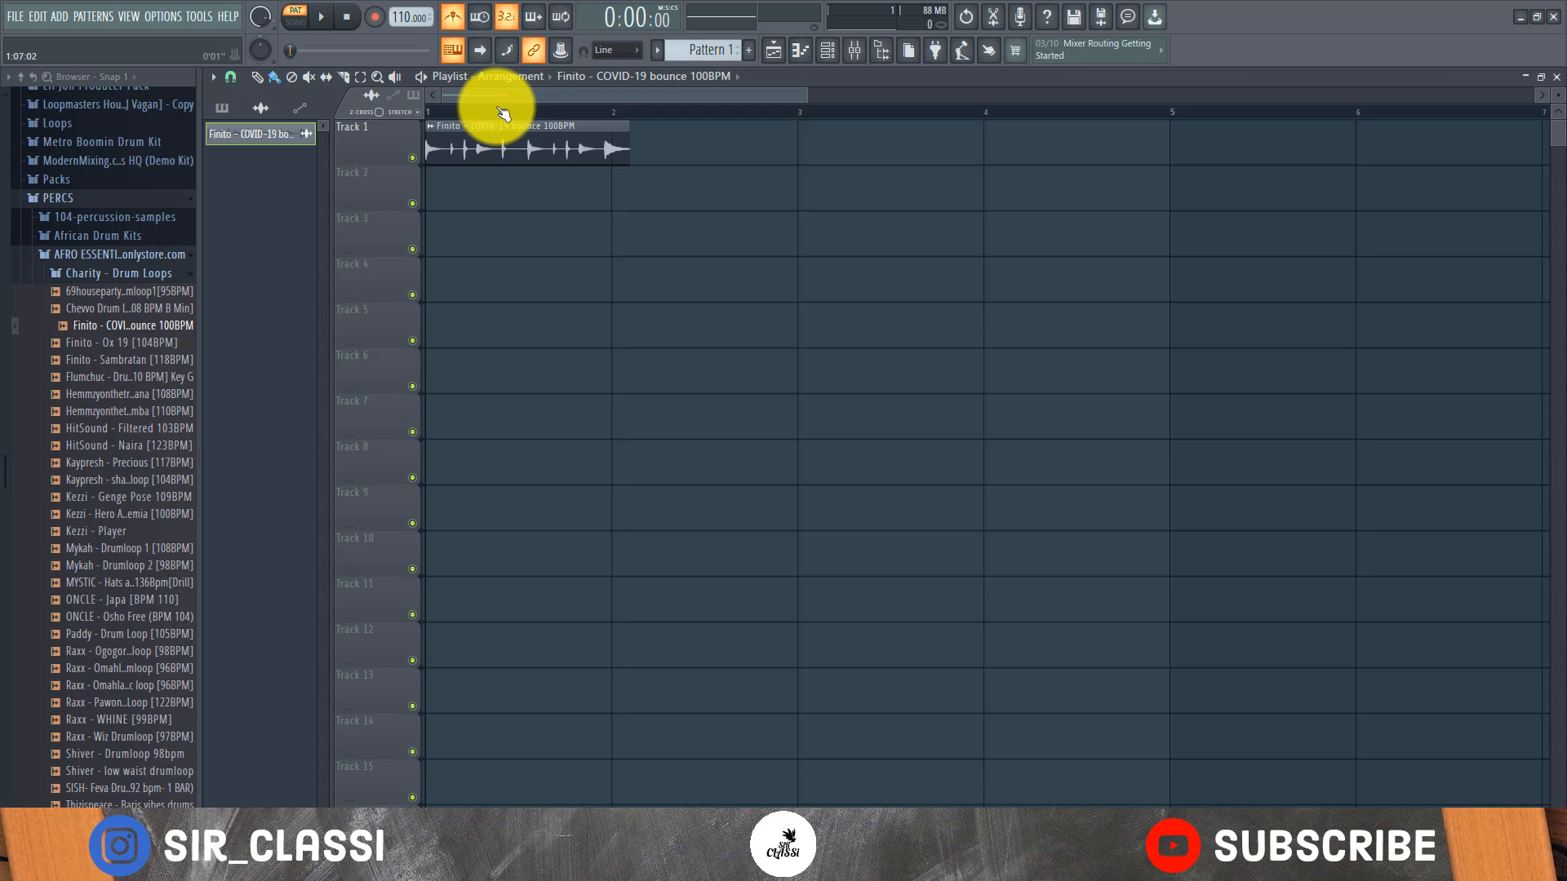
{"action": "left_click", "coordinate": [296, 18]}
{"action": "key", "text": "space"}
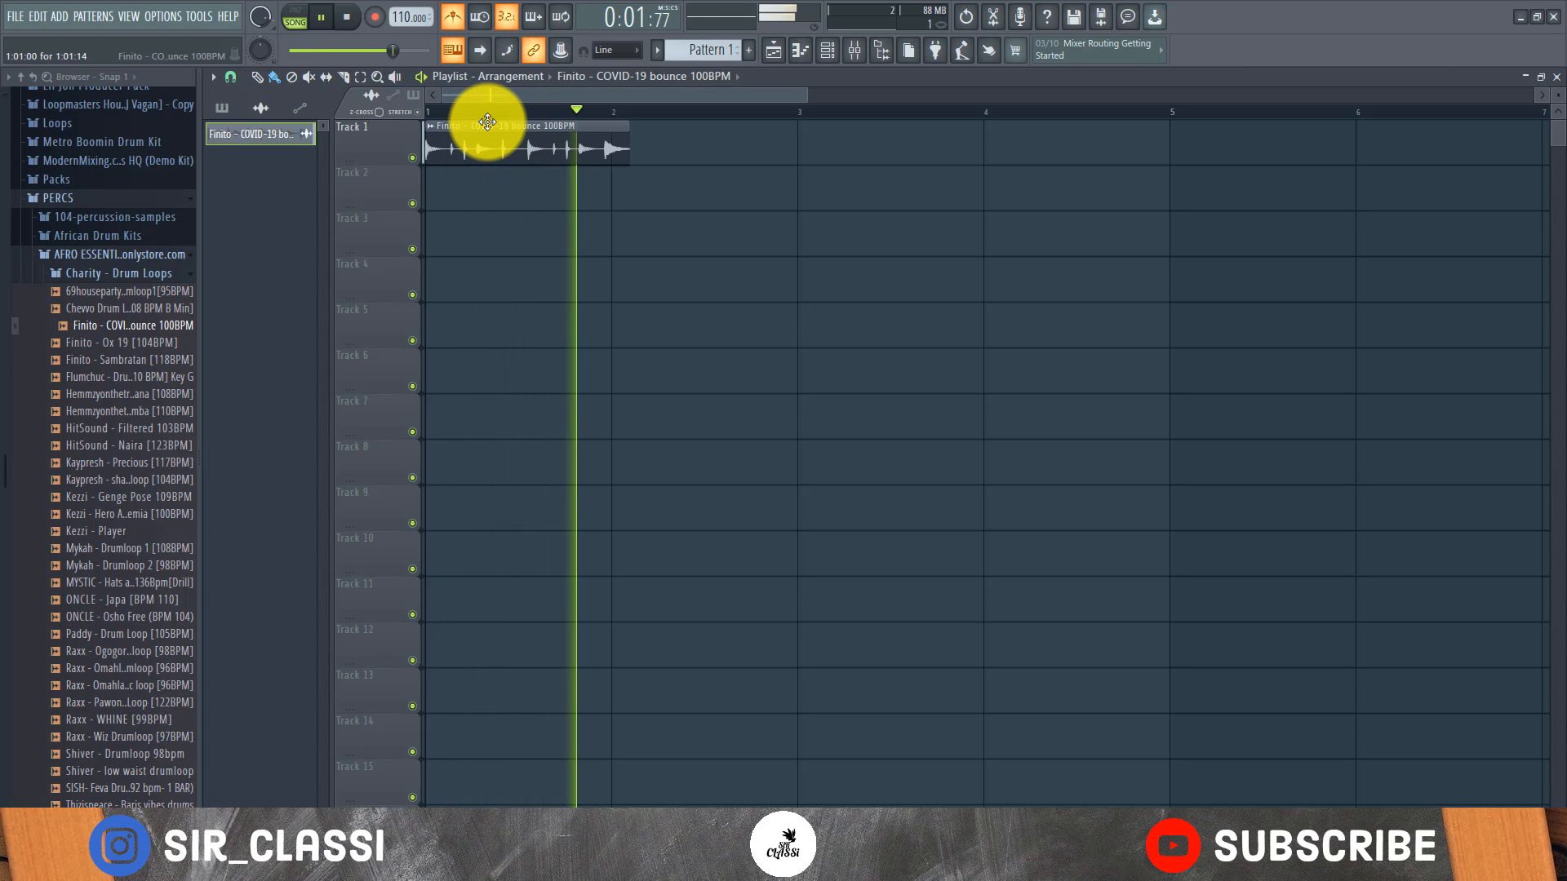
{"action": "key", "text": "space"}
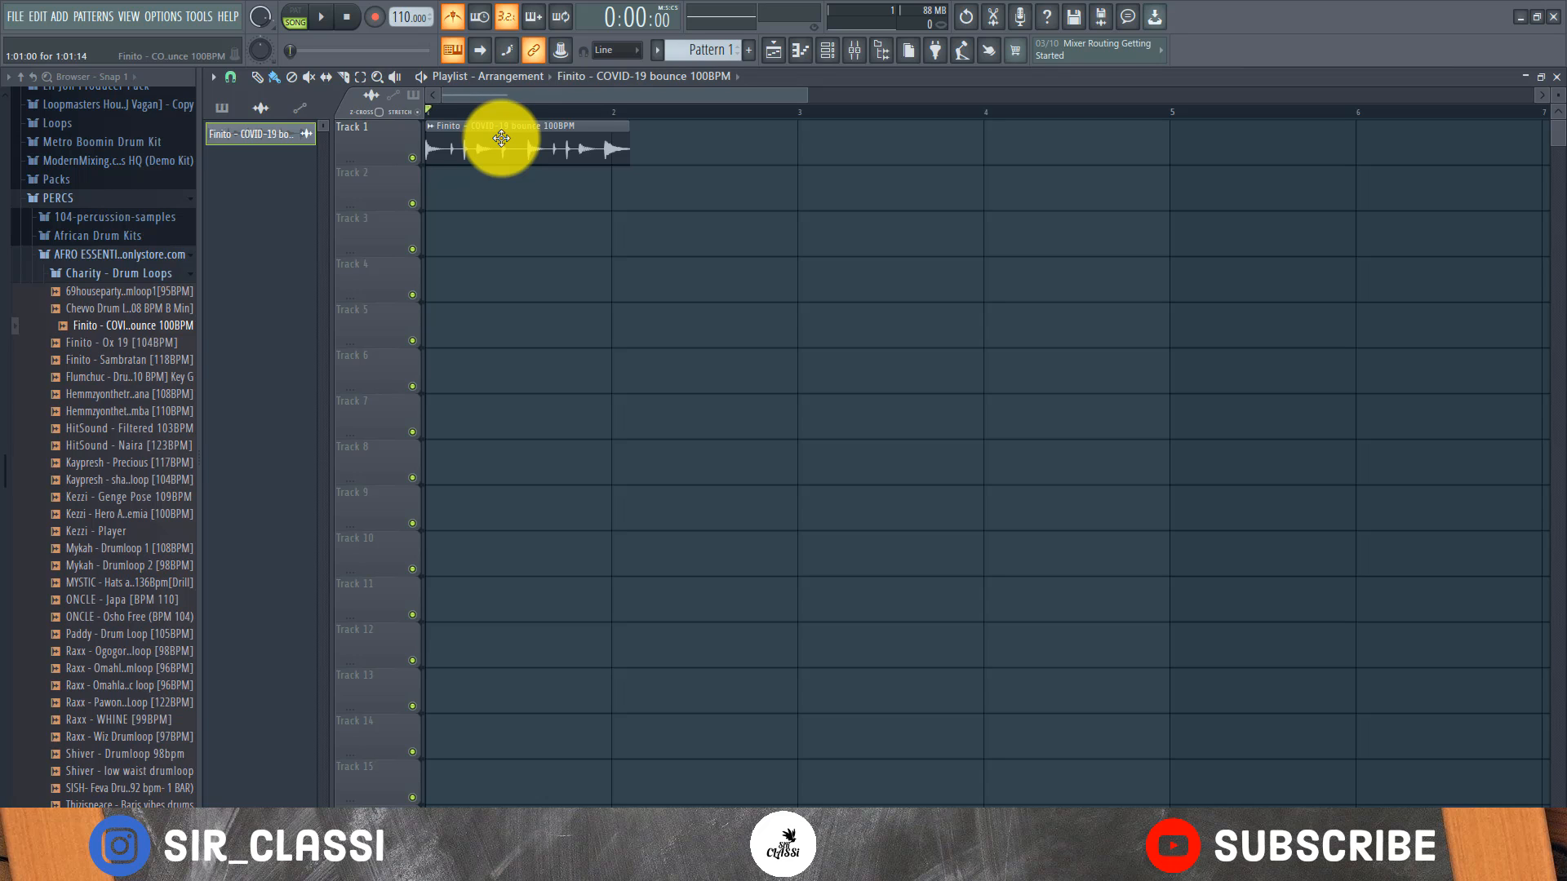
Open the drum loop's channel settings, set its time stretching to 2 bars and play it against the metronome
{"action": "double_click", "coordinate": [501, 138]}
{"action": "left_click_drag", "start_coordinate": [527, 280], "coordinate": [921, 261]}
{"action": "right_click", "coordinate": [1035, 333]}
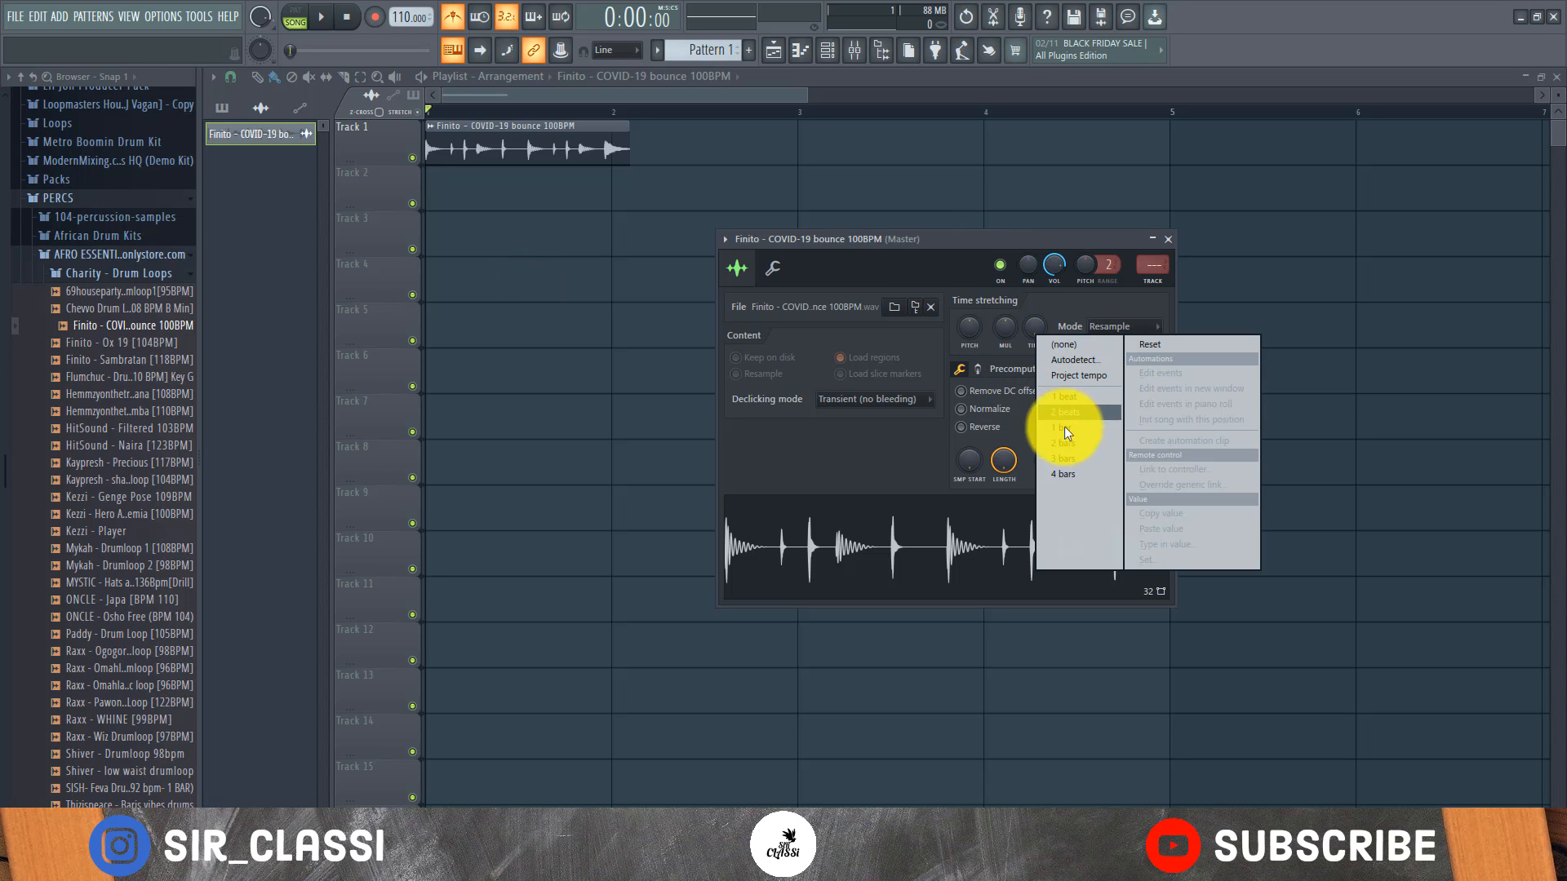
{"action": "left_click", "coordinate": [1054, 446]}
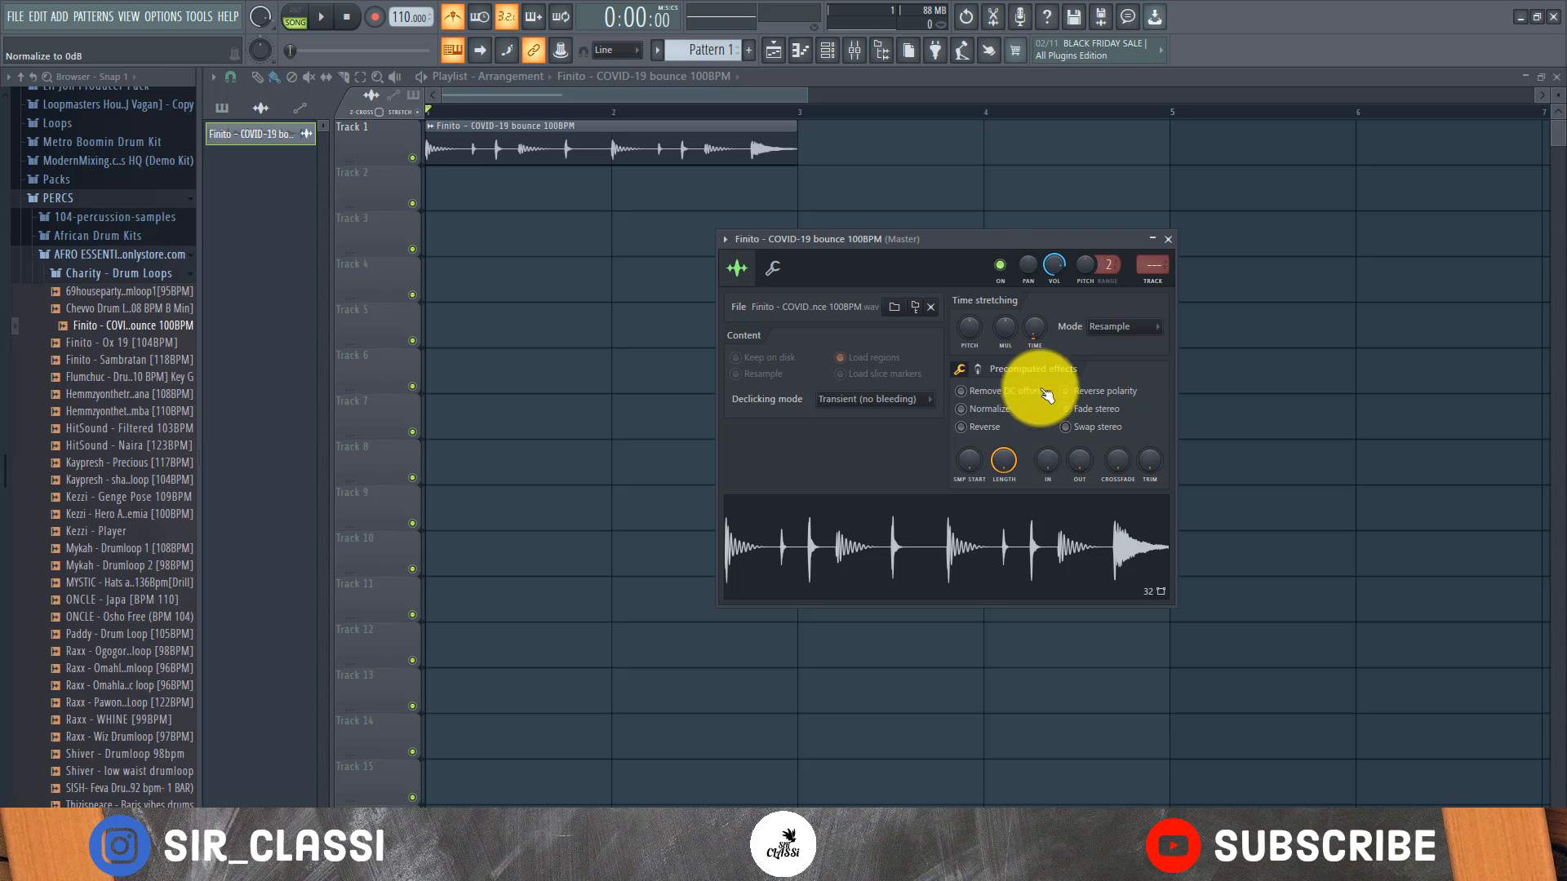
{"action": "key", "text": "space"}
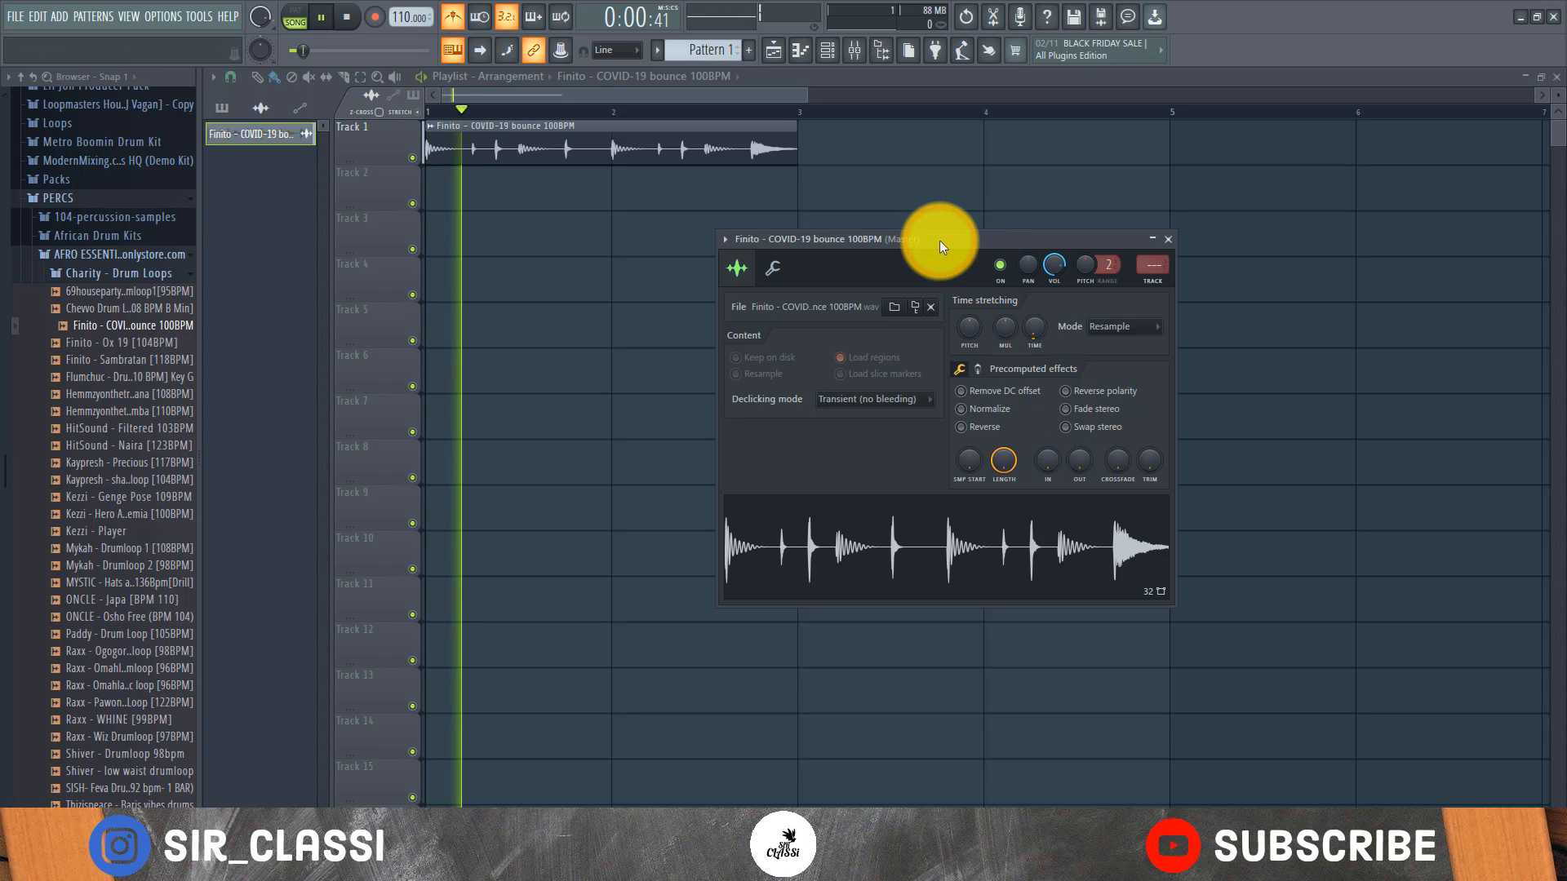
{"action": "key", "text": "space"}
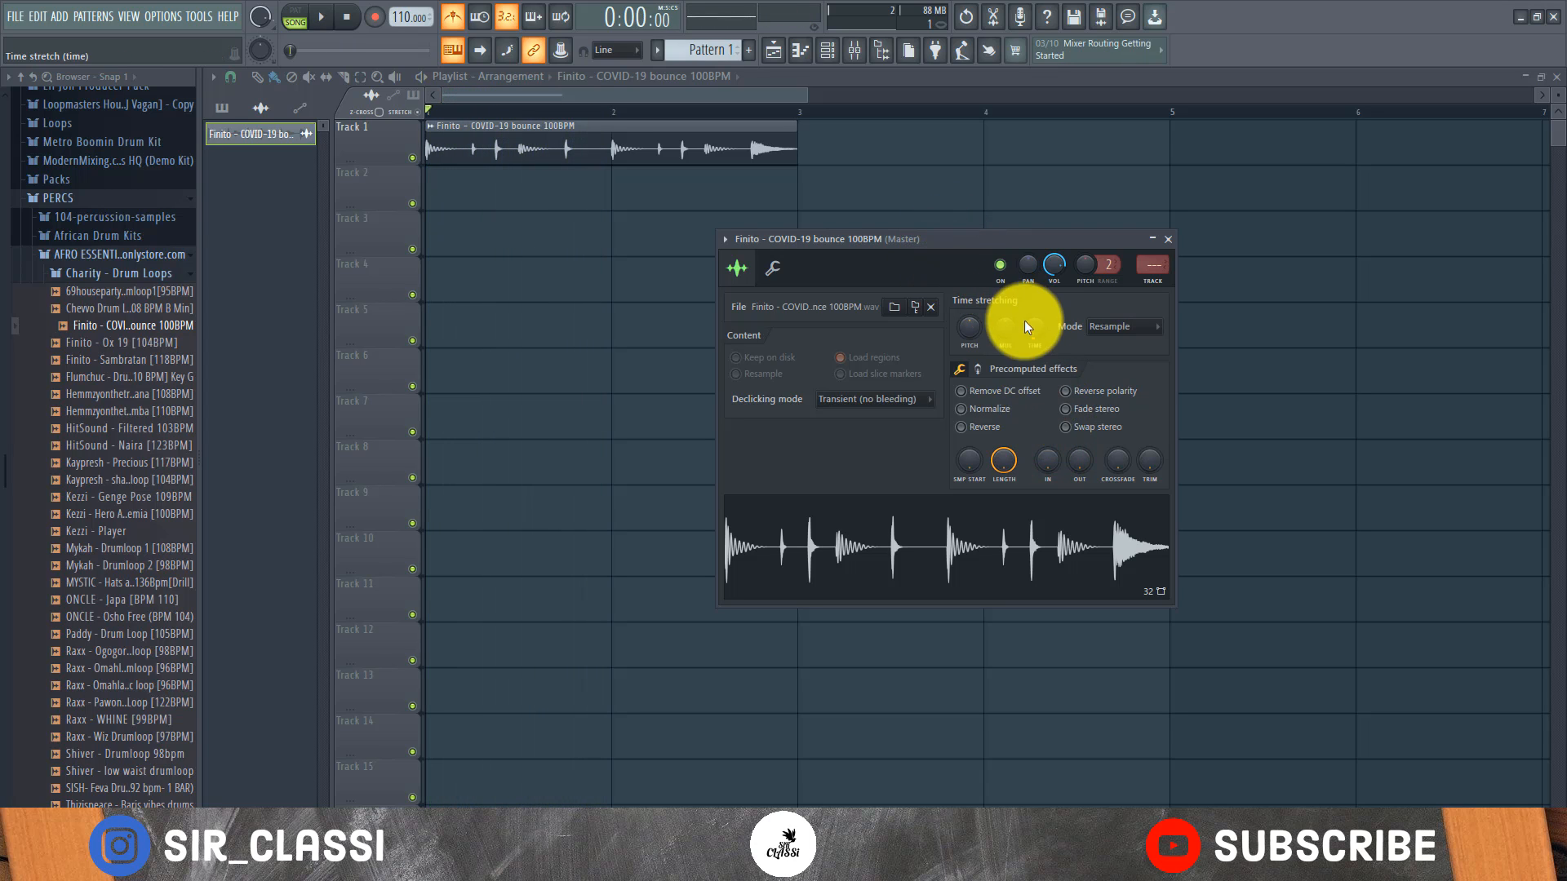
Set the loop's time stretching to 1 bar and play it to check the fit with the metronome
{"action": "right_click", "coordinate": [1035, 339]}
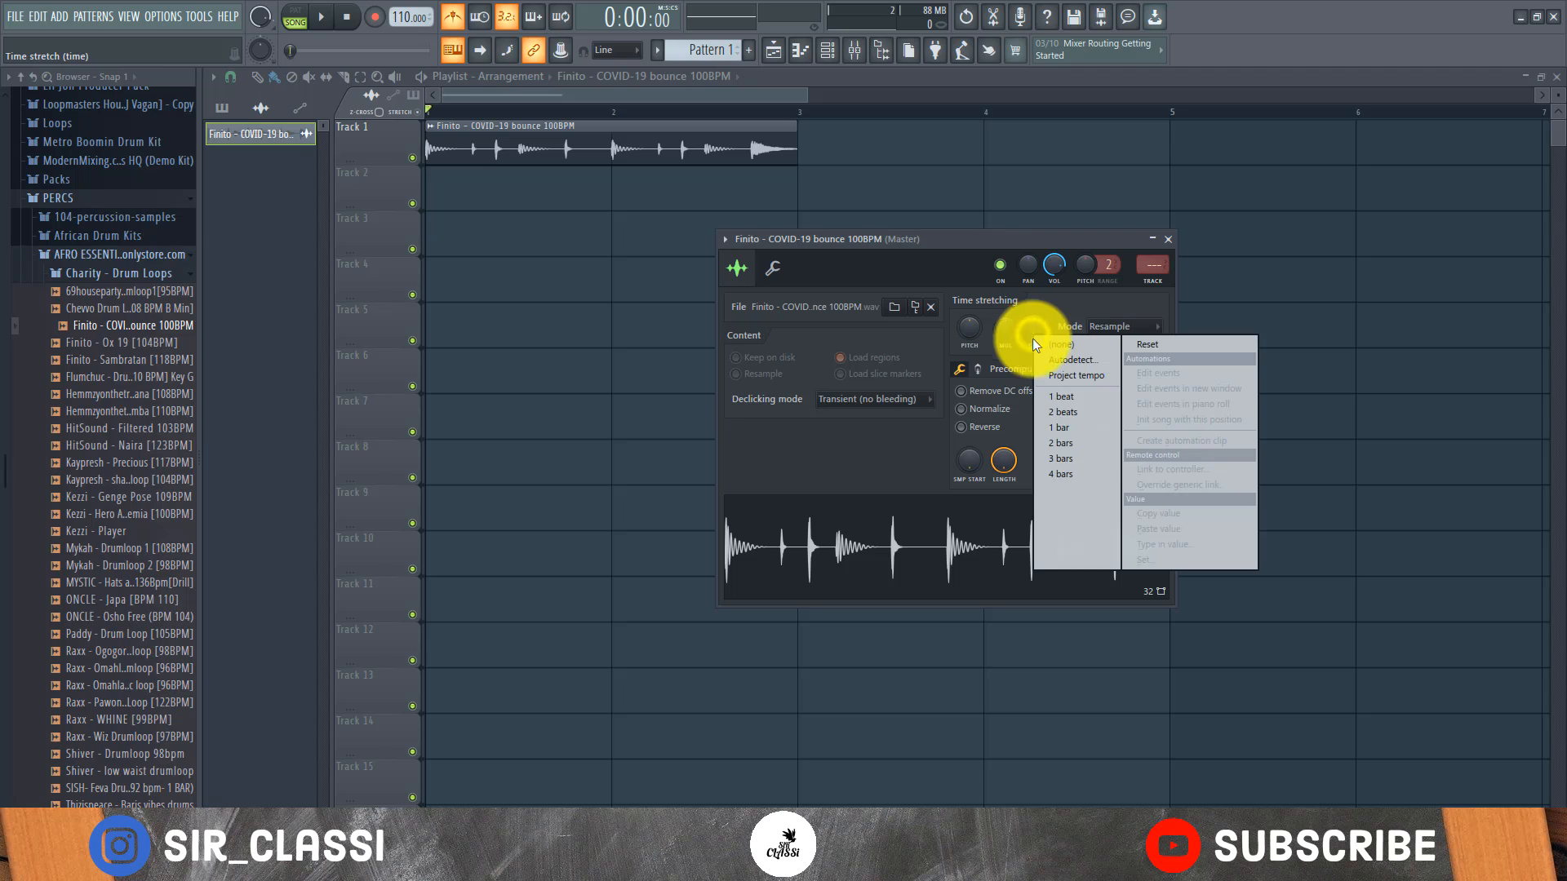
{"action": "left_click", "coordinate": [1071, 425]}
{"action": "key", "text": "space"}
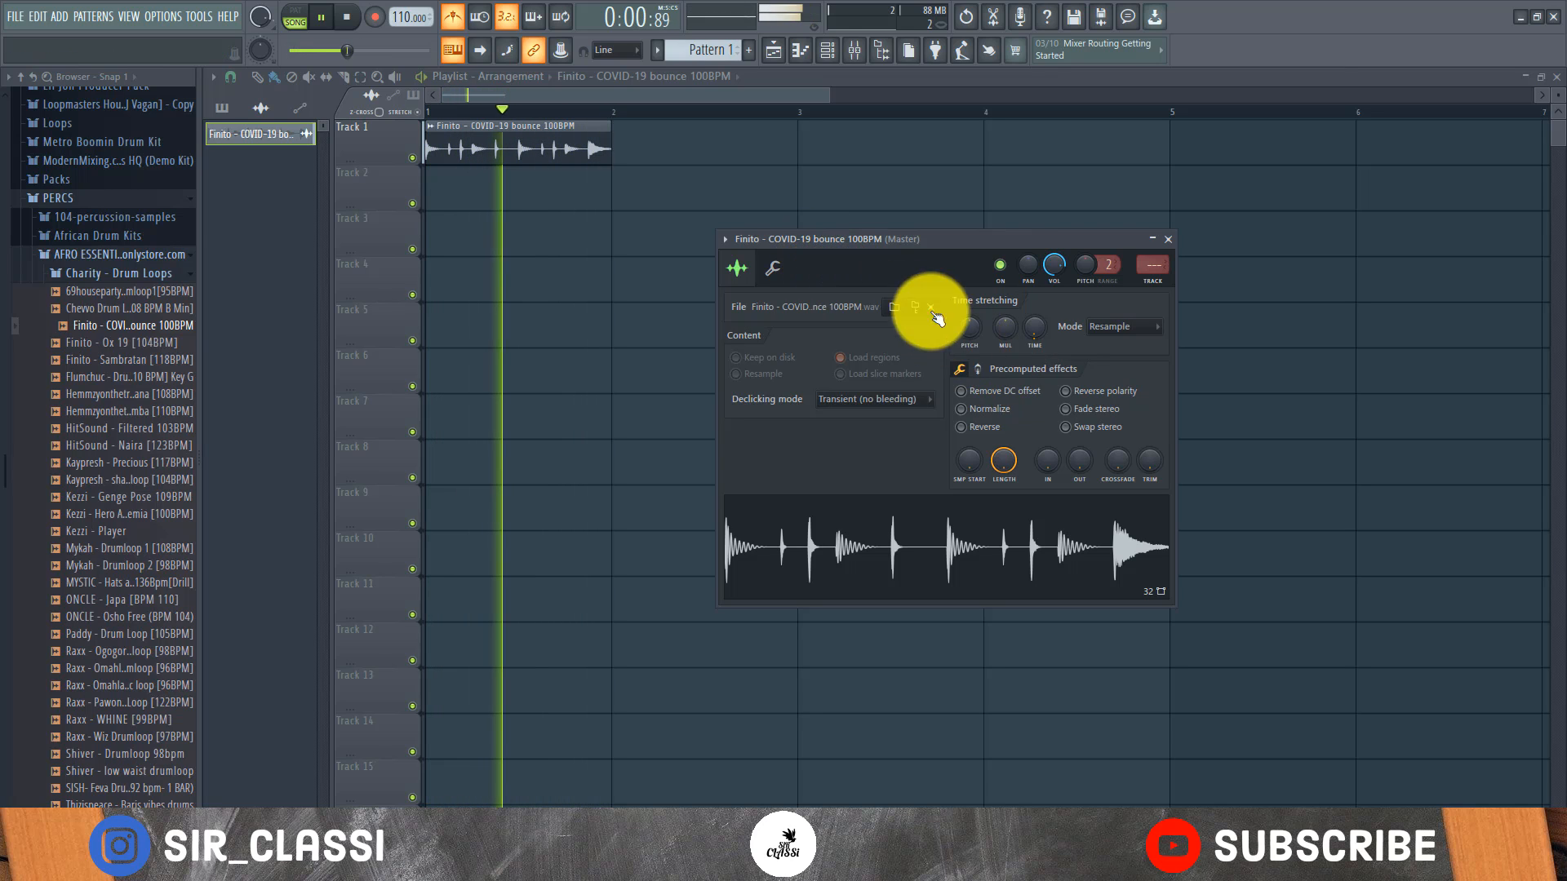
{"action": "key", "text": "space"}
Set the loop's time stretching mode to Auto and play it against the metronome
{"action": "right_click", "coordinate": [1035, 330]}
{"action": "left_click", "coordinate": [1094, 310]}
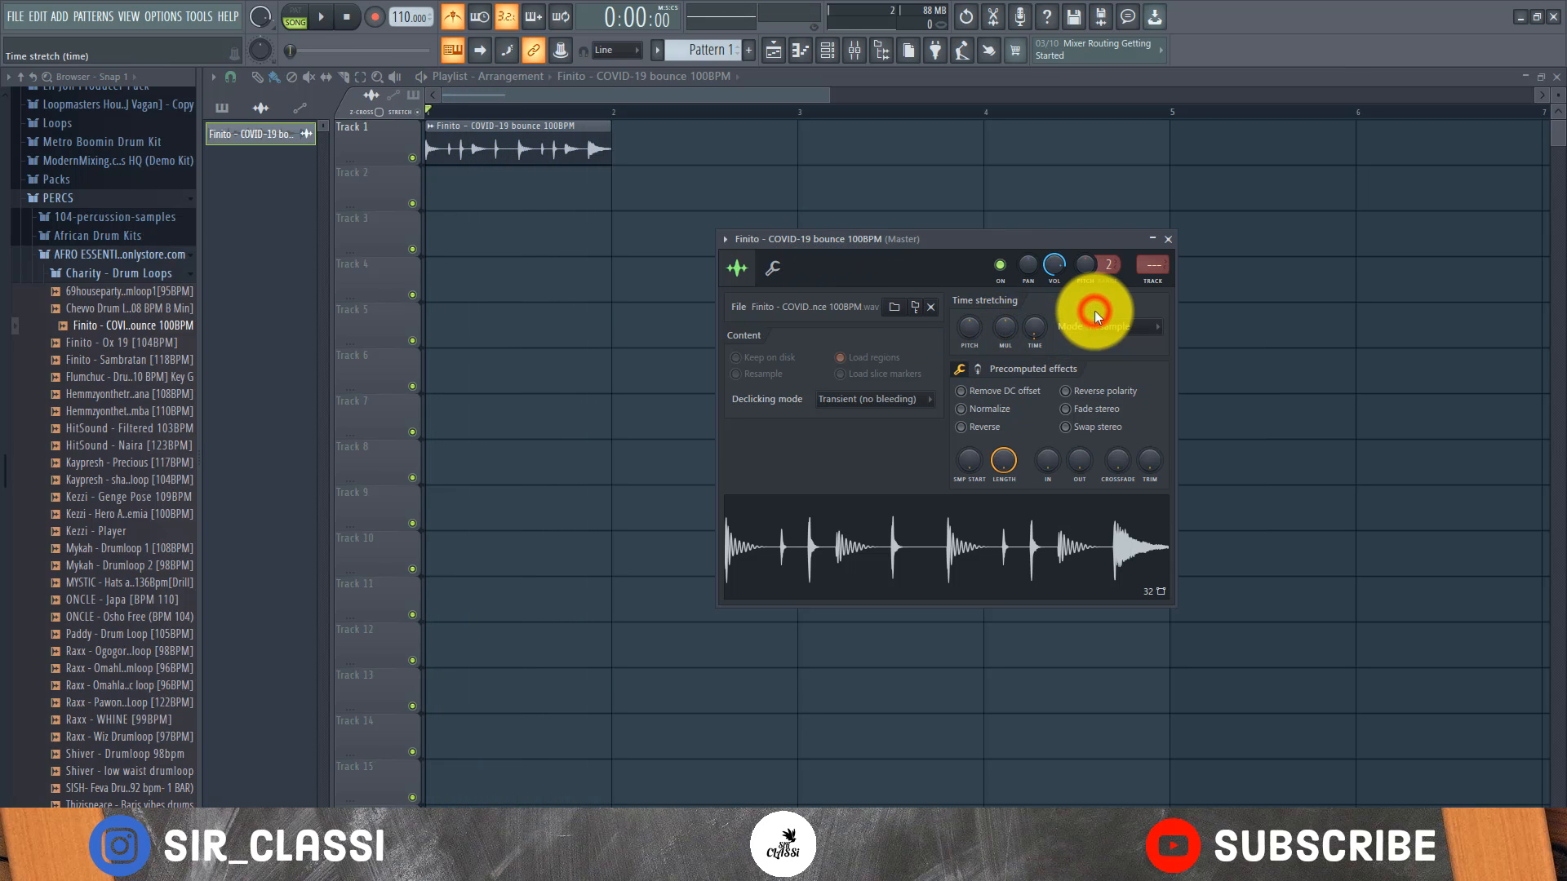
{"action": "left_click", "coordinate": [1117, 326]}
{"action": "left_click", "coordinate": [1108, 478]}
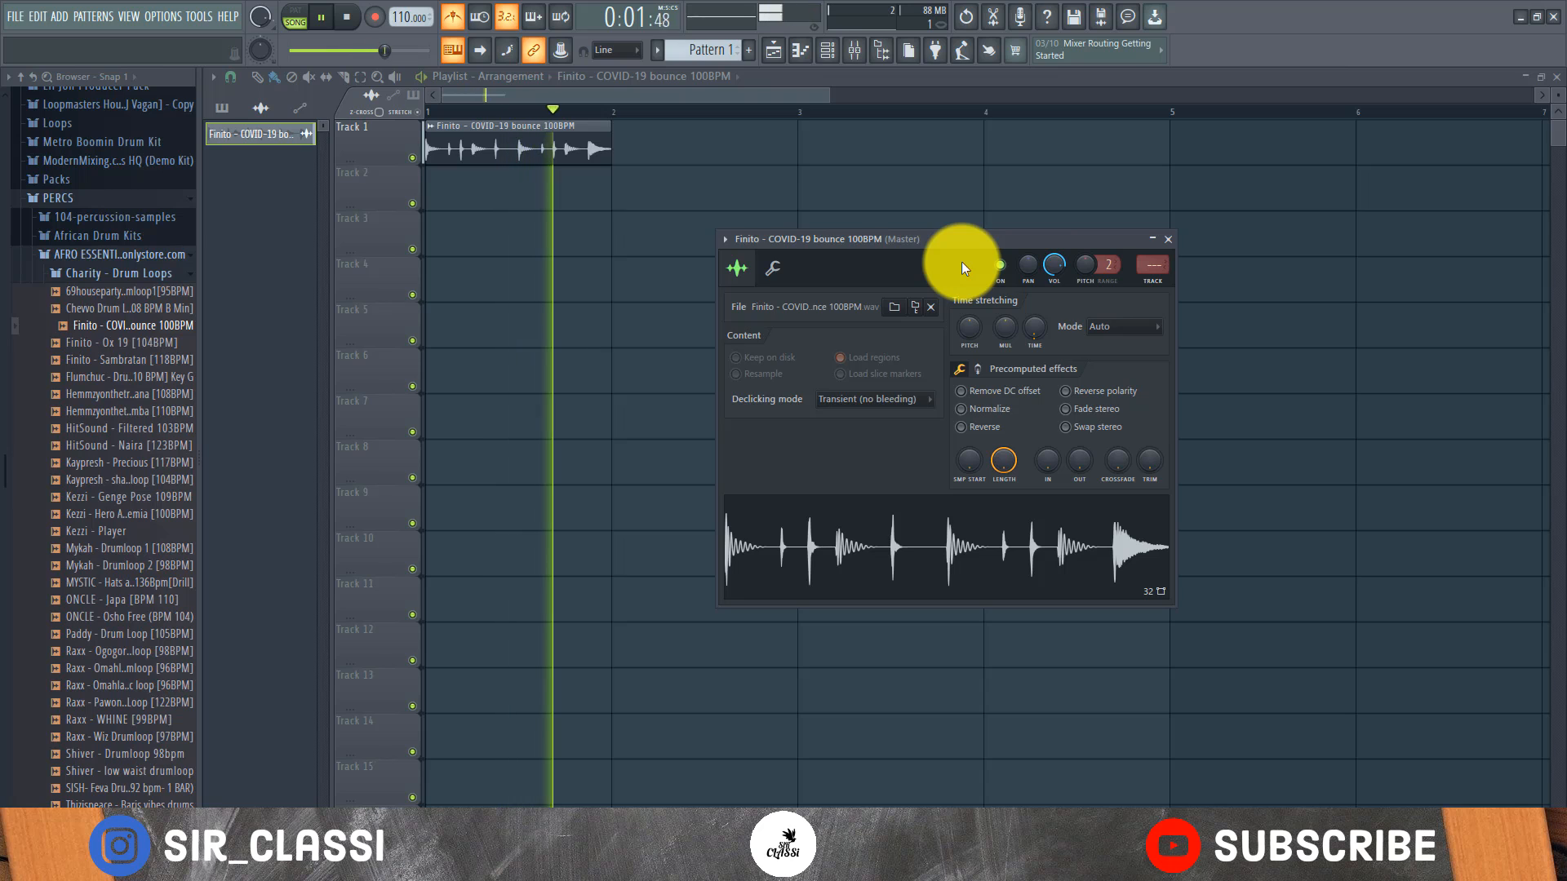
{"action": "key", "text": "space"}
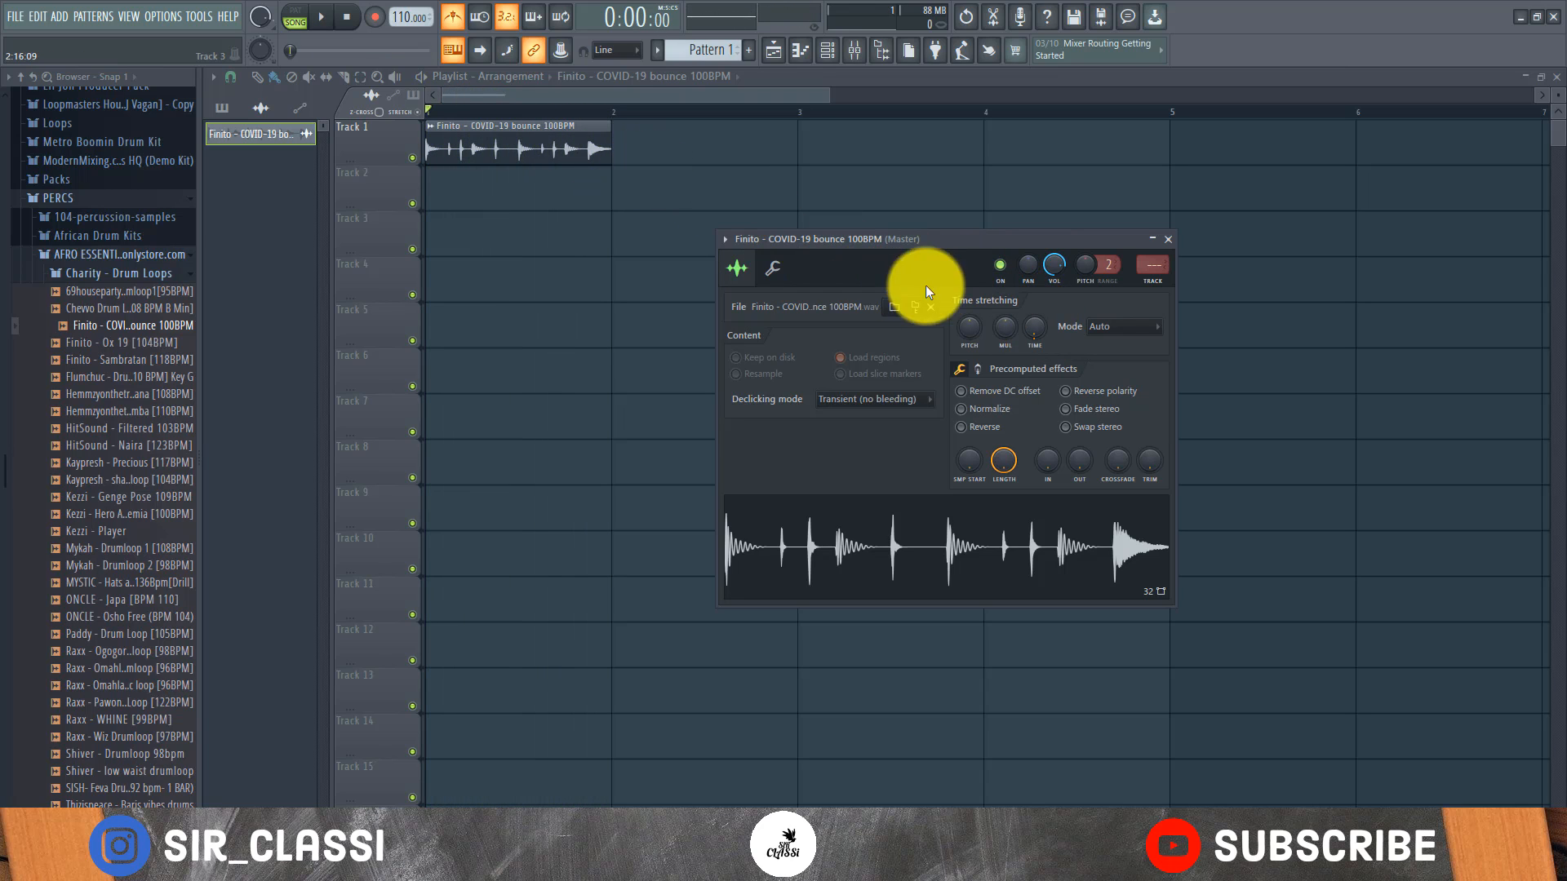
Reset the loop's stretch time to (none) and return to its clip in the playlist
{"action": "right_click", "coordinate": [1028, 325]}
{"action": "left_click", "coordinate": [1053, 331]}
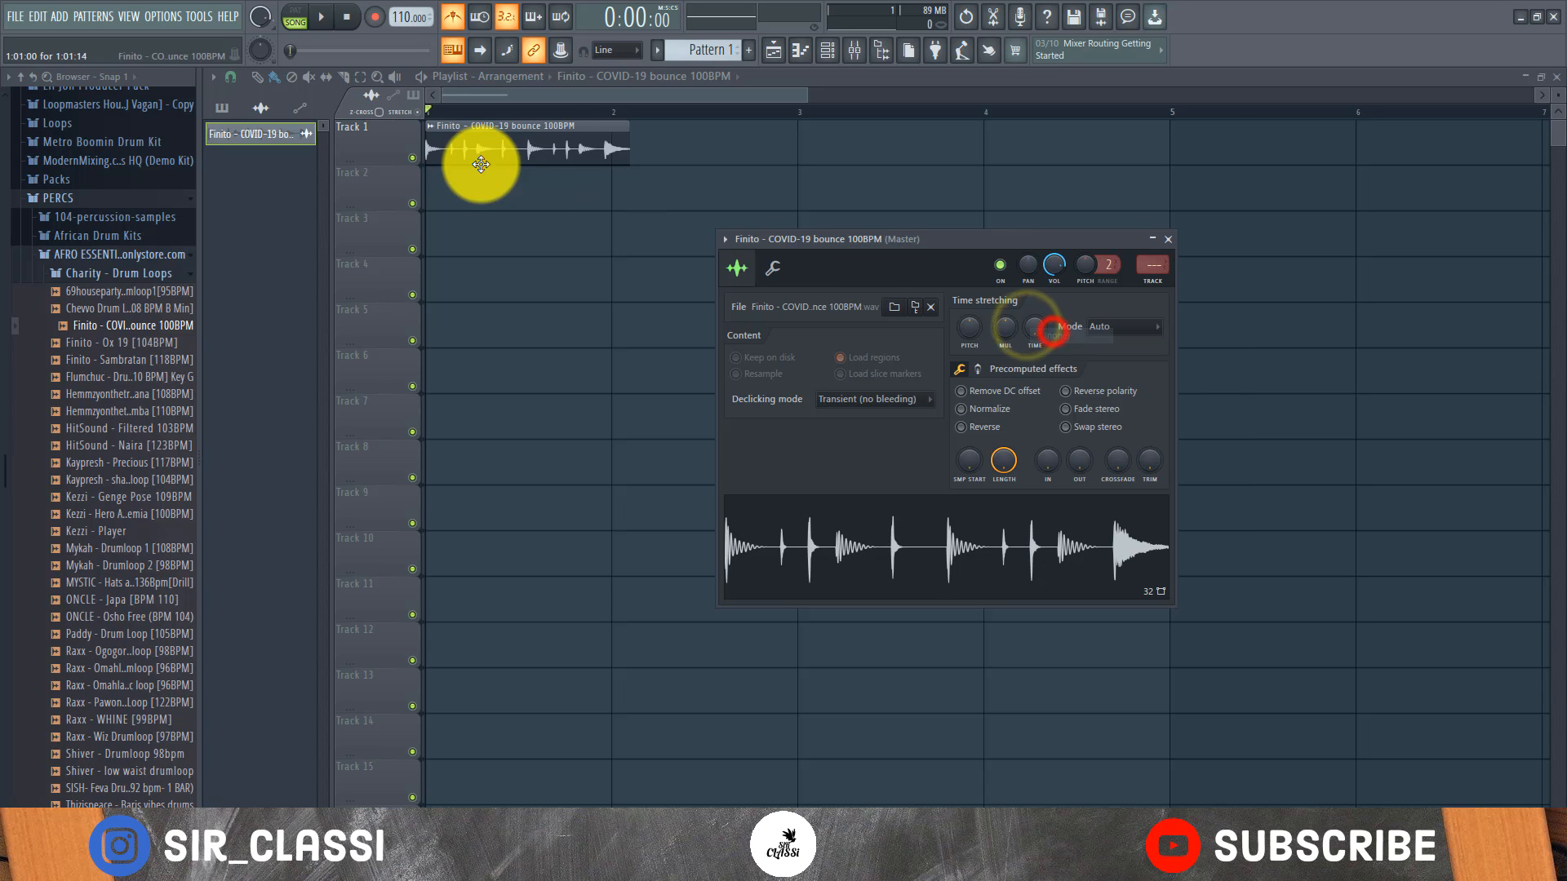
{"action": "left_click", "coordinate": [537, 143]}
Set the playlist snap to (none) and stretch the loop clip's end to the start of bar 2
{"action": "left_click", "coordinate": [232, 76]}
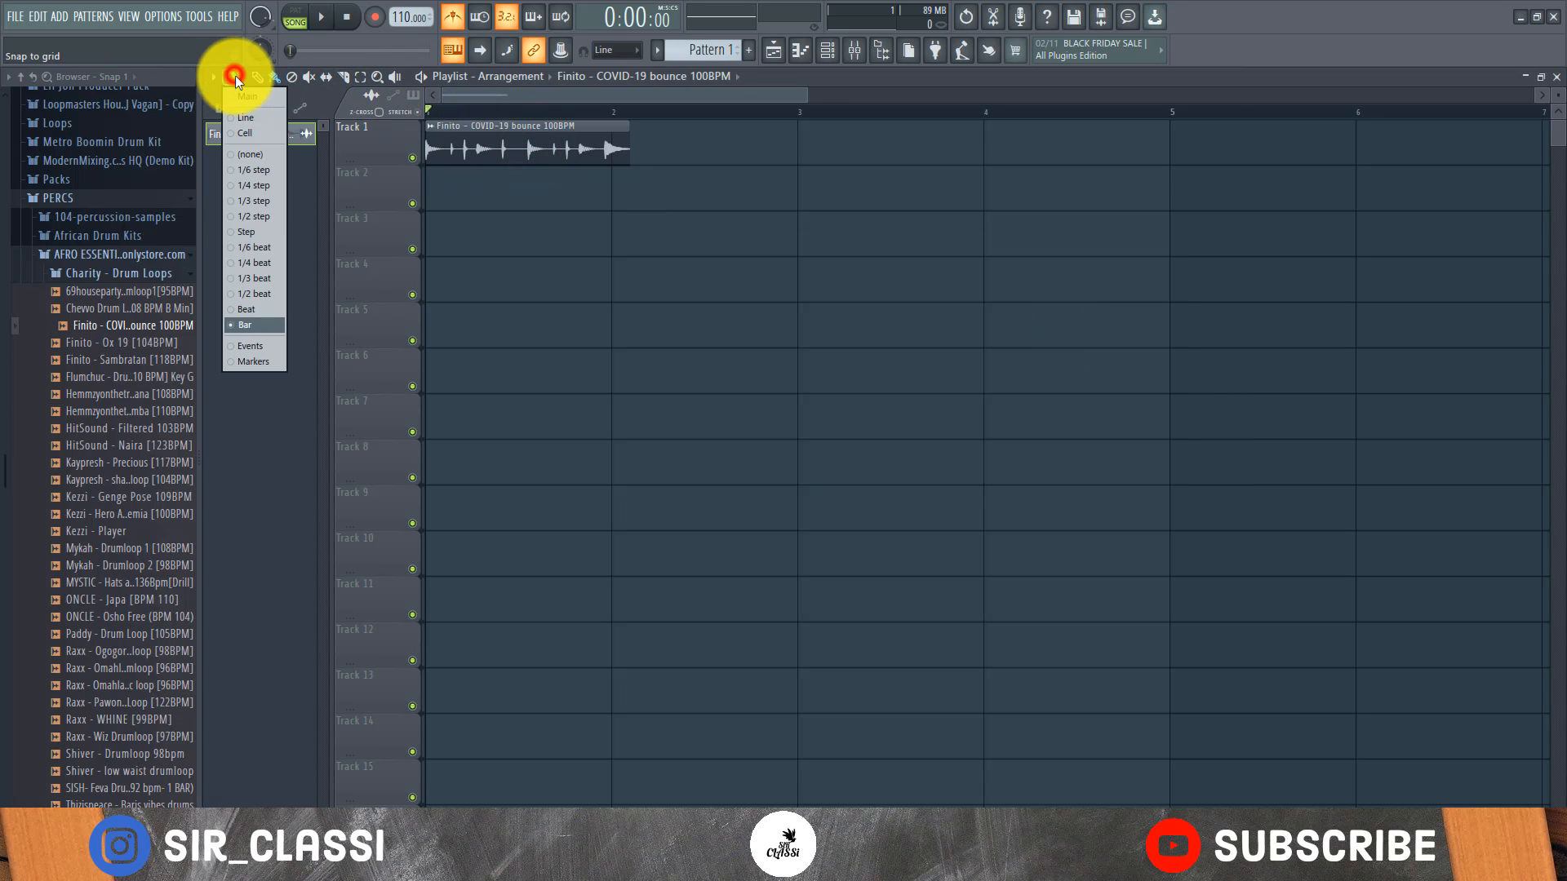
{"action": "left_click", "coordinate": [253, 157]}
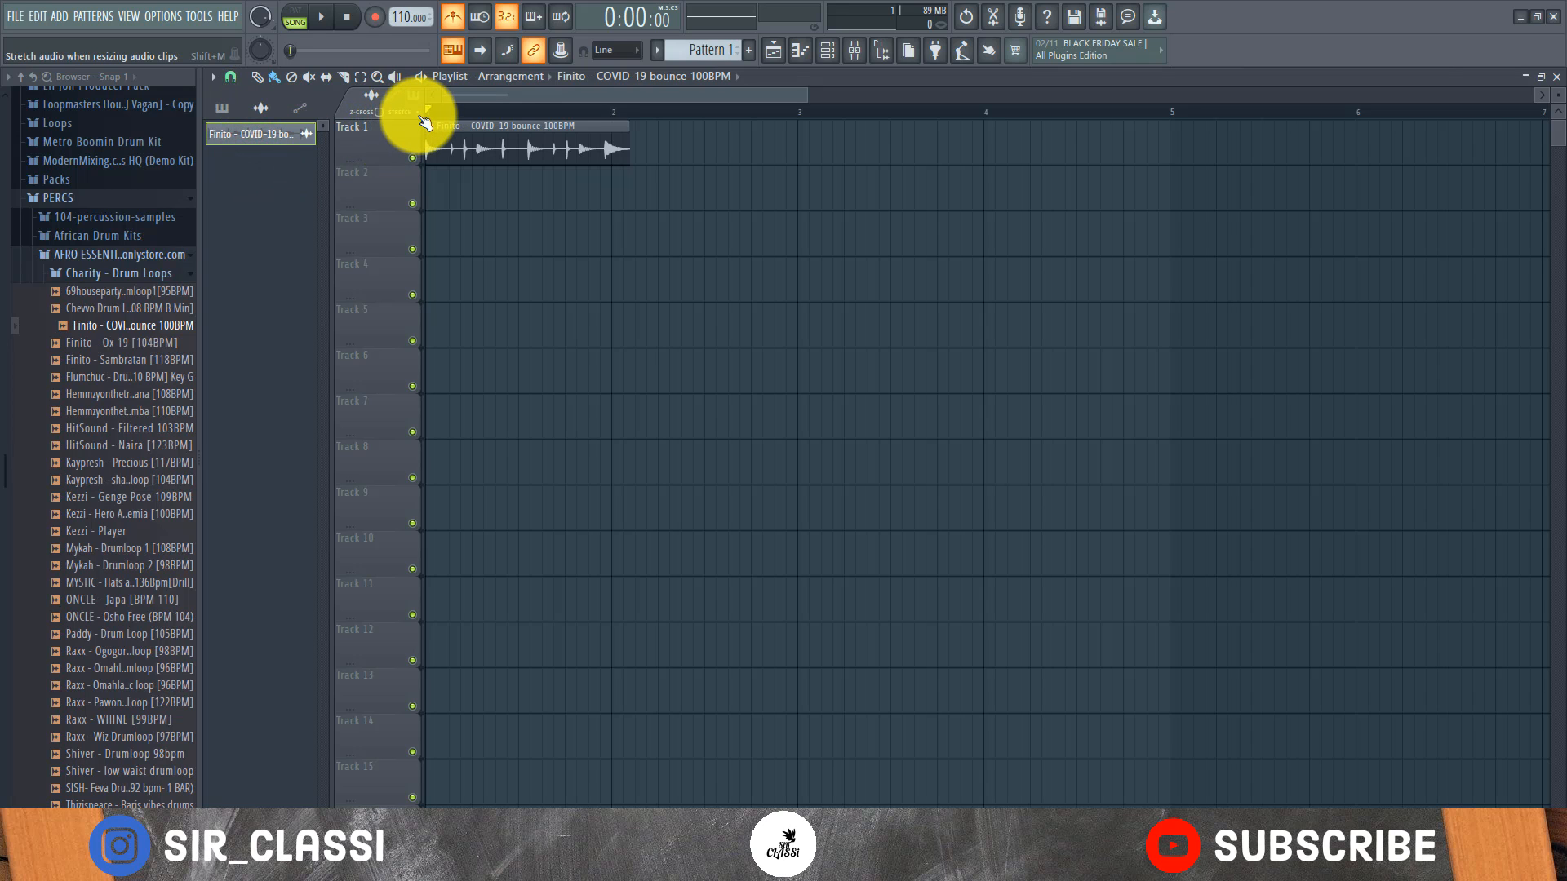
{"action": "scroll", "coordinate": [432, 106], "scroll_direction": "up", "scroll_amount": 4}
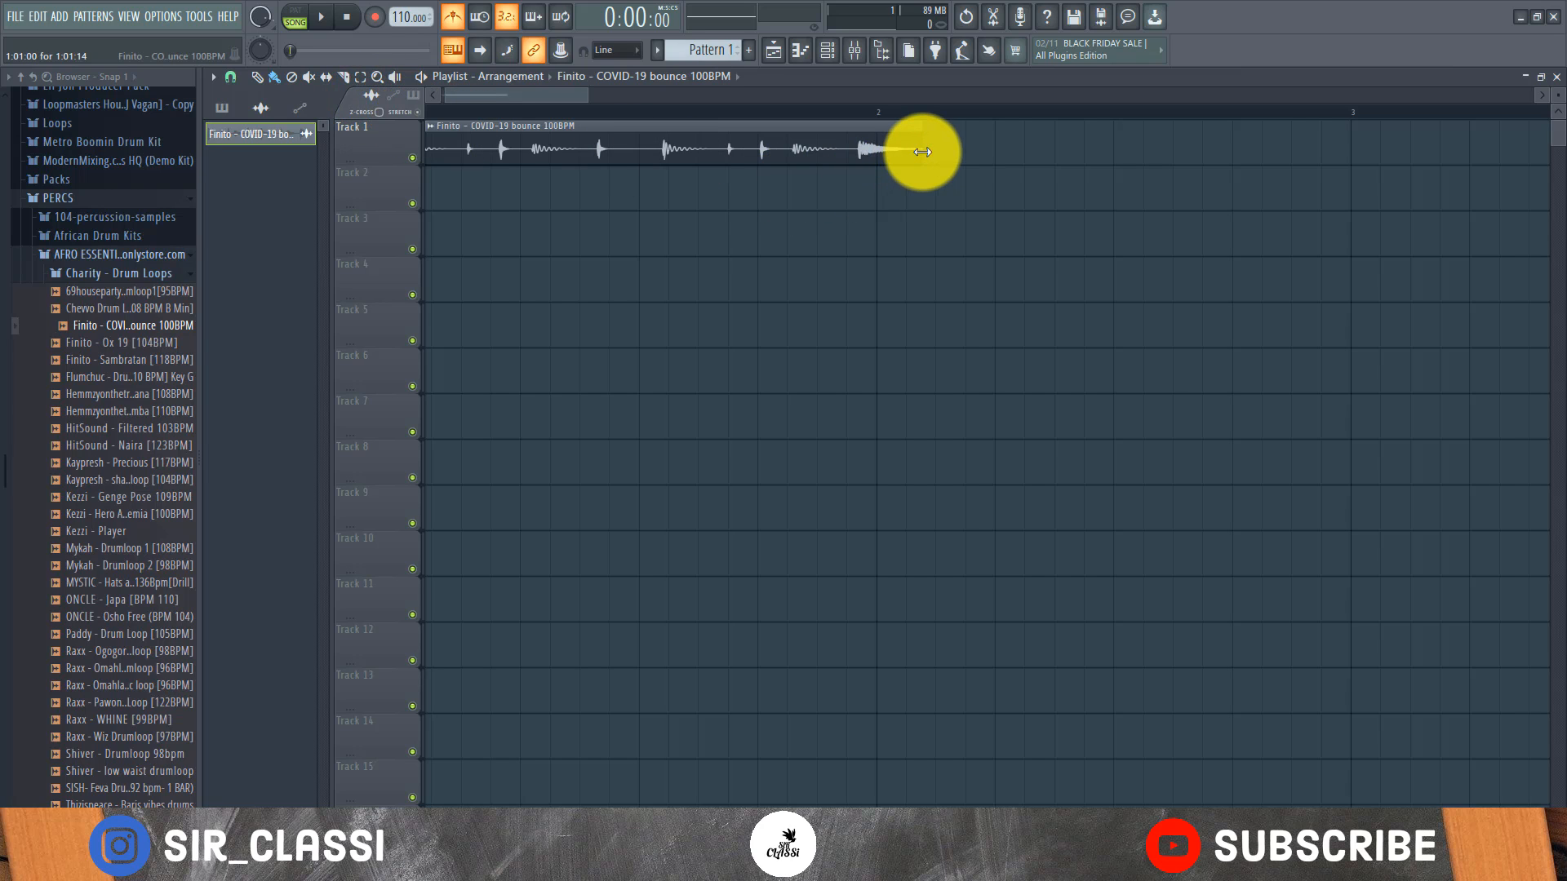
{"action": "left_click_drag", "start_coordinate": [918, 149], "coordinate": [876, 173]}
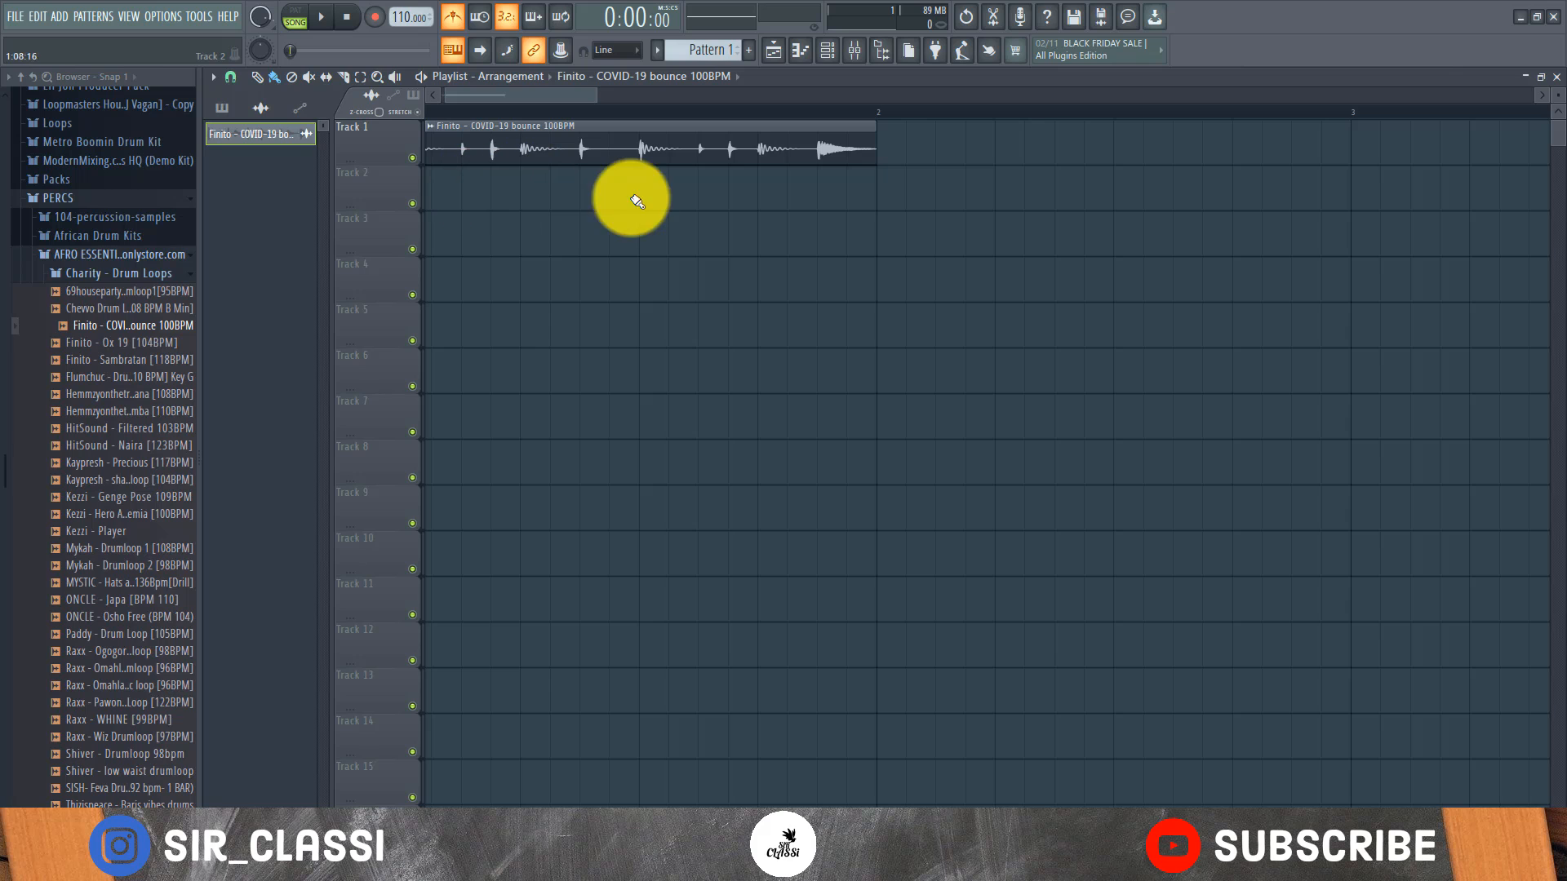
Fine-tune the stretch of the loop clip on Track 1 so its end lines up with the bar 2 line
{"action": "scroll", "coordinate": [811, 116], "scroll_direction": "down", "scroll_amount": 4}
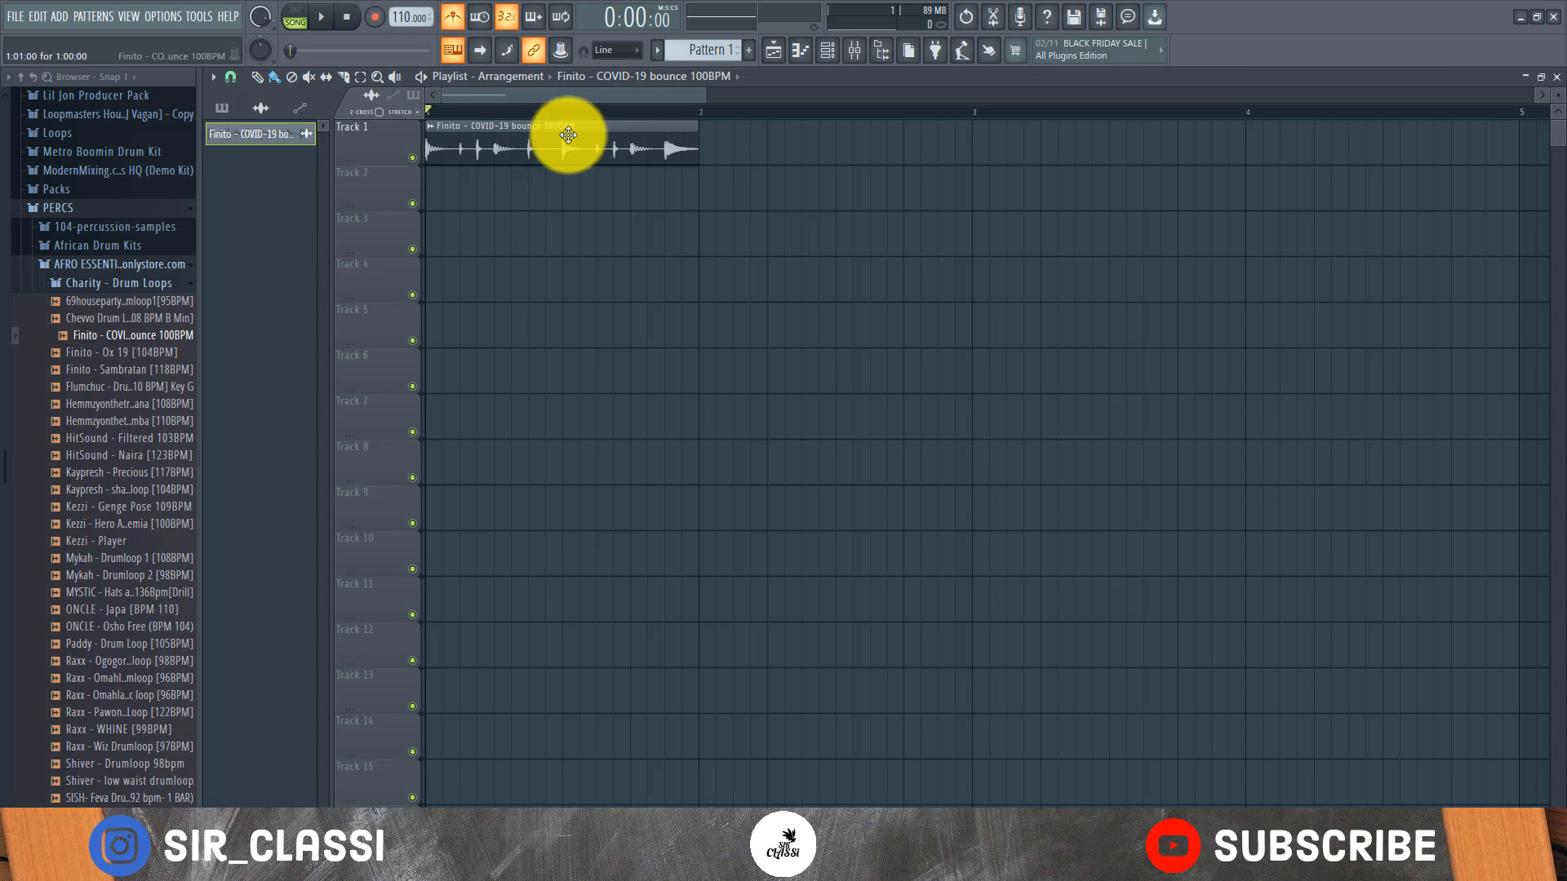
{"action": "mouse_move", "coordinate": [697, 153]}
{"action": "left_mouse_down"}
{"action": "mouse_move", "coordinate": [550, 166]}
{"action": "mouse_move", "coordinate": [699, 168]}
{"action": "left_mouse_up"}
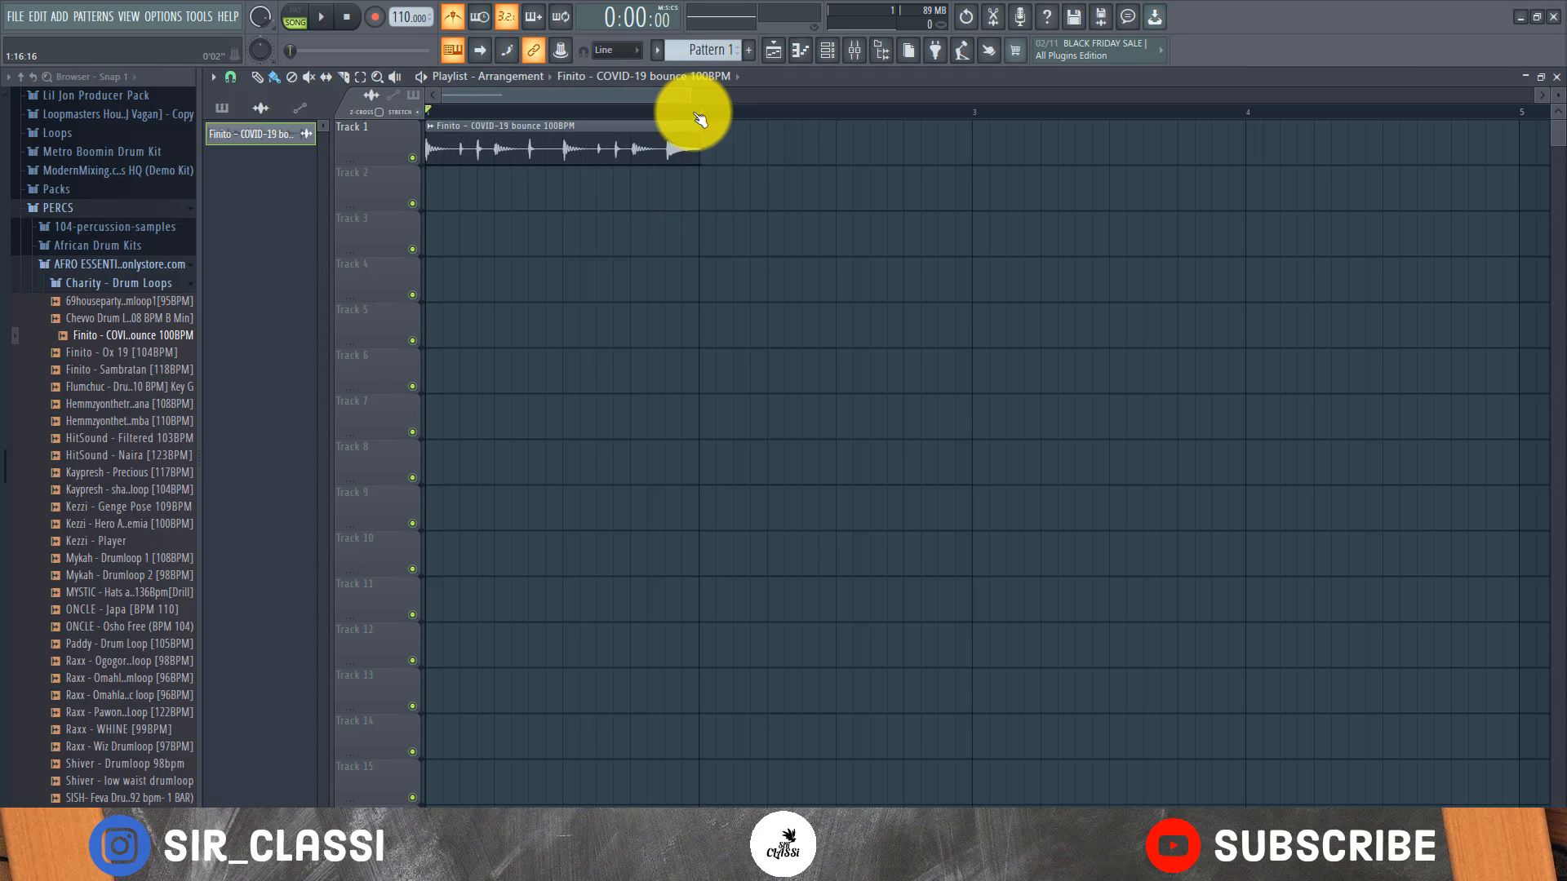
{"action": "scroll", "coordinate": [696, 115], "scroll_direction": "up", "scroll_amount": 3}
{"action": "scroll", "coordinate": [696, 115], "scroll_direction": "up", "scroll_amount": 4}
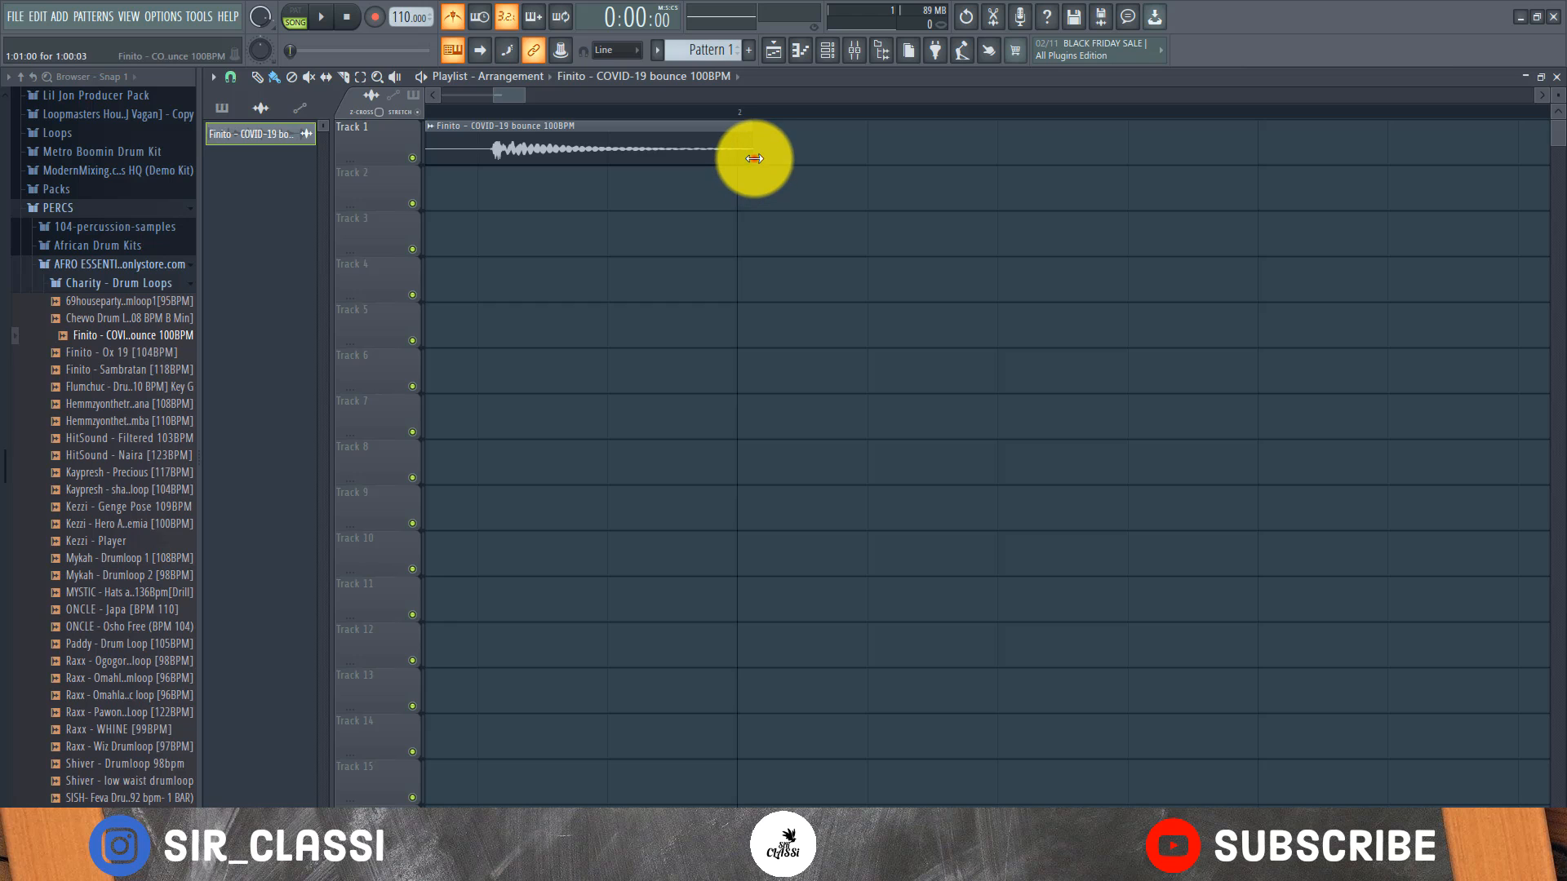
{"action": "left_click_drag", "start_coordinate": [754, 158], "coordinate": [734, 160]}
{"action": "scroll", "coordinate": [749, 119], "scroll_direction": "down", "scroll_amount": 2}
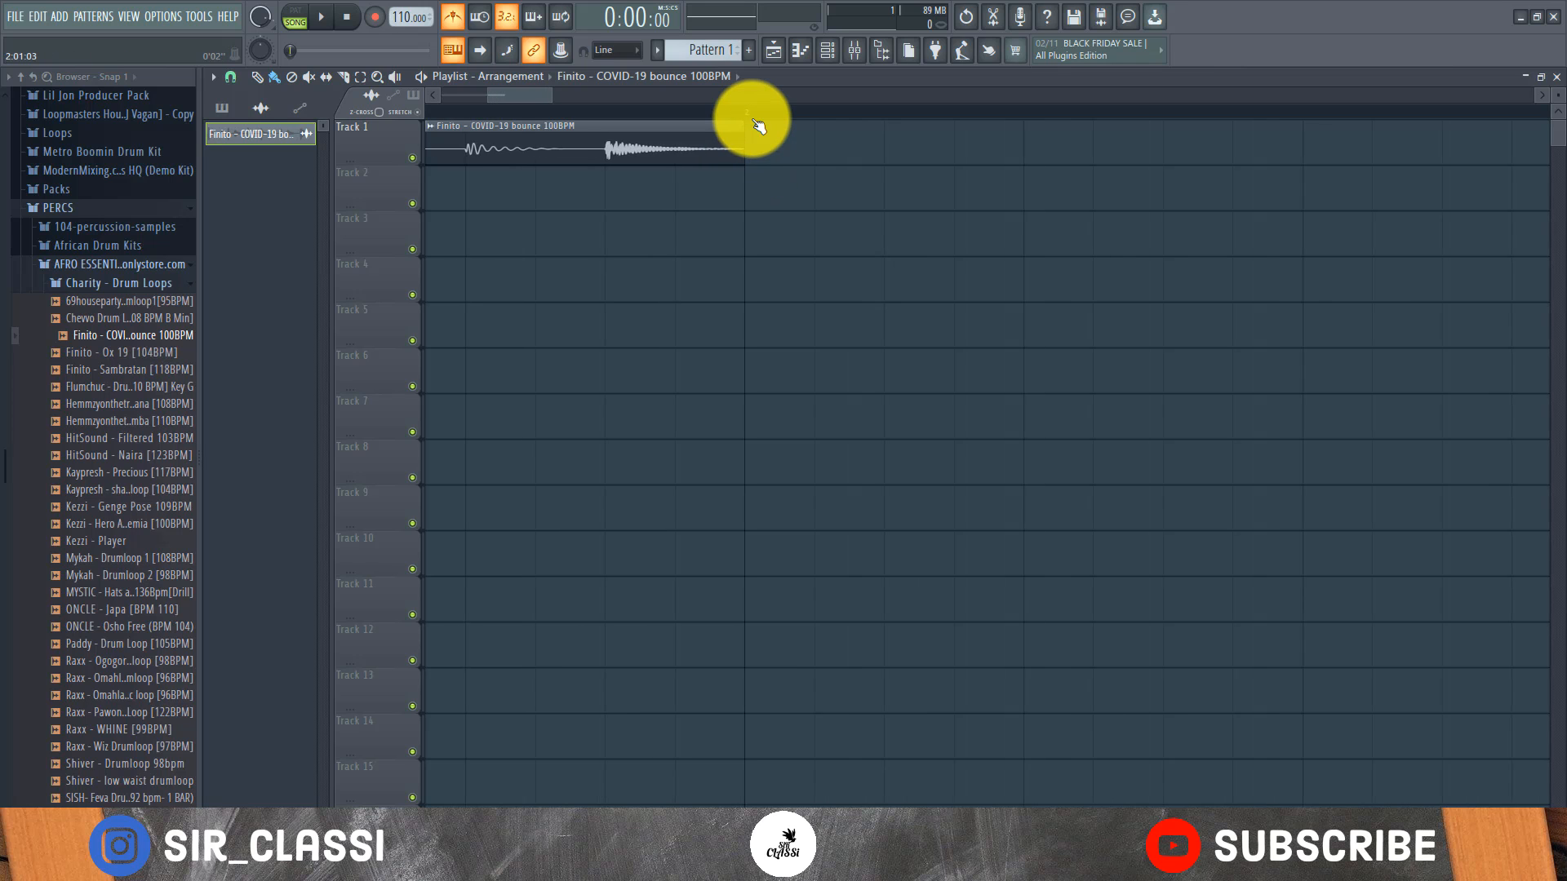
{"action": "scroll", "coordinate": [758, 124], "scroll_direction": "down", "scroll_amount": 3}
Play the manually stretched loop with the metronome and open its channel settings
{"action": "key", "text": "space"}
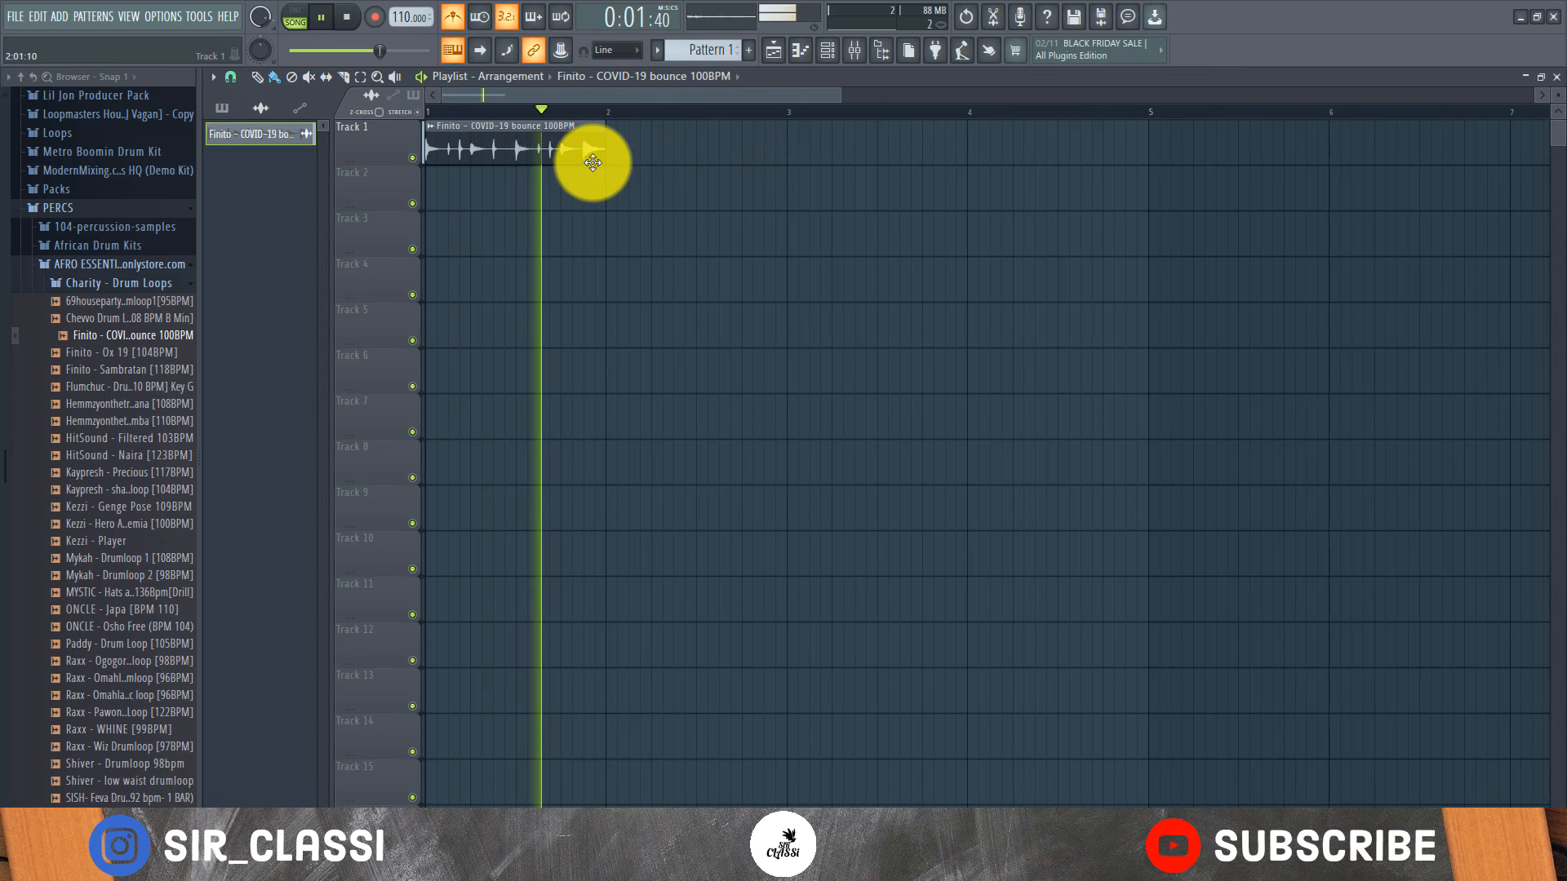
{"action": "double_click", "coordinate": [544, 156]}
{"action": "key", "text": "space"}
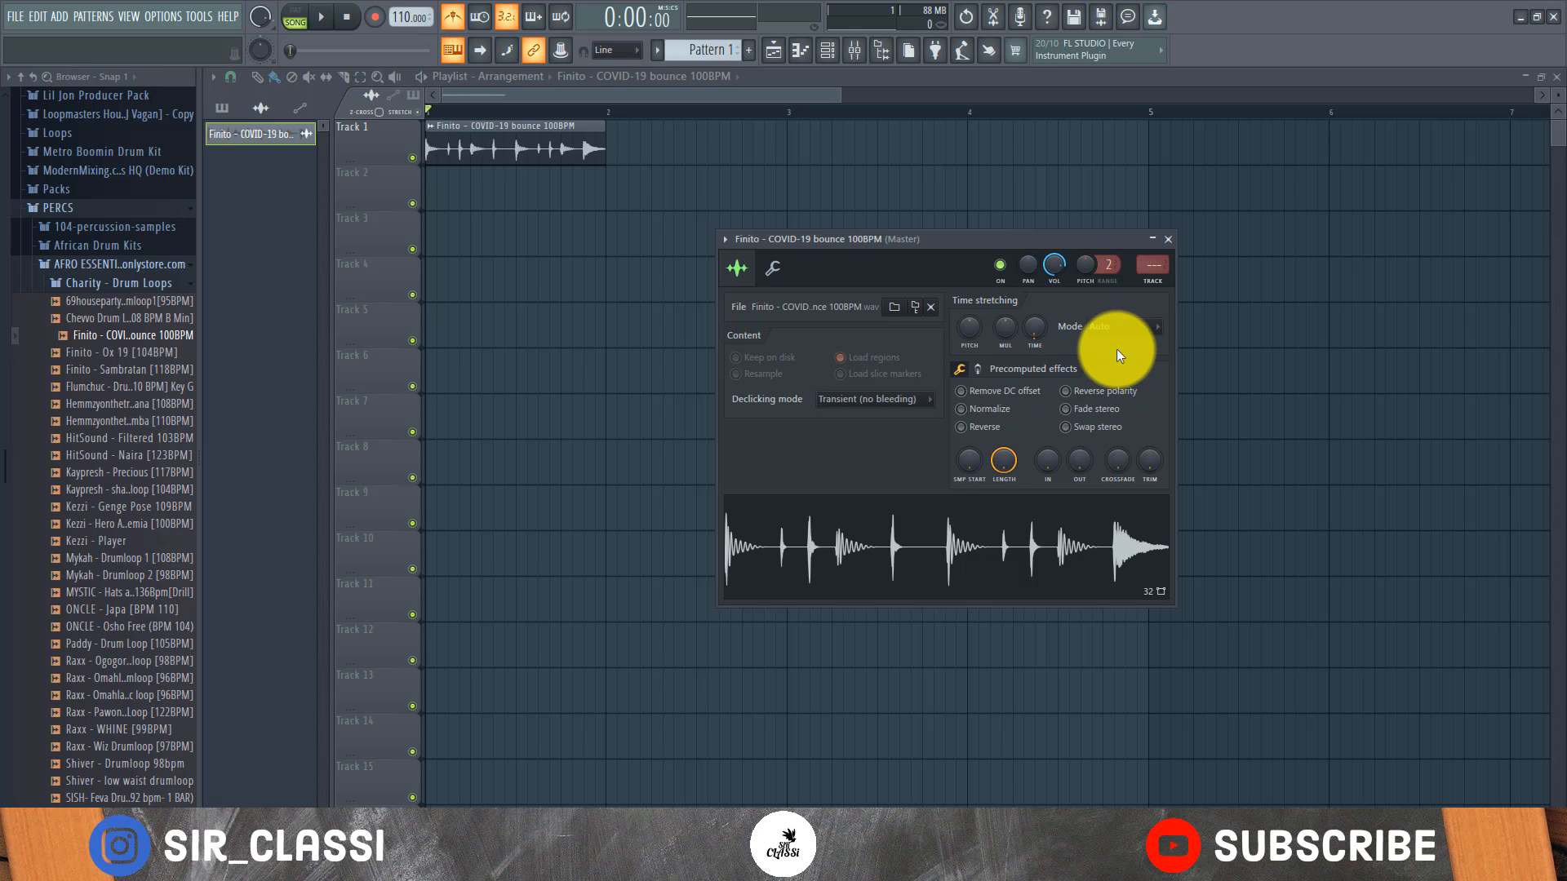
Close the Charity - Drum Loops folder in the sample browser and open the Jeb Go To ShakerLupes subfolder
{"action": "left_click", "coordinate": [119, 284]}
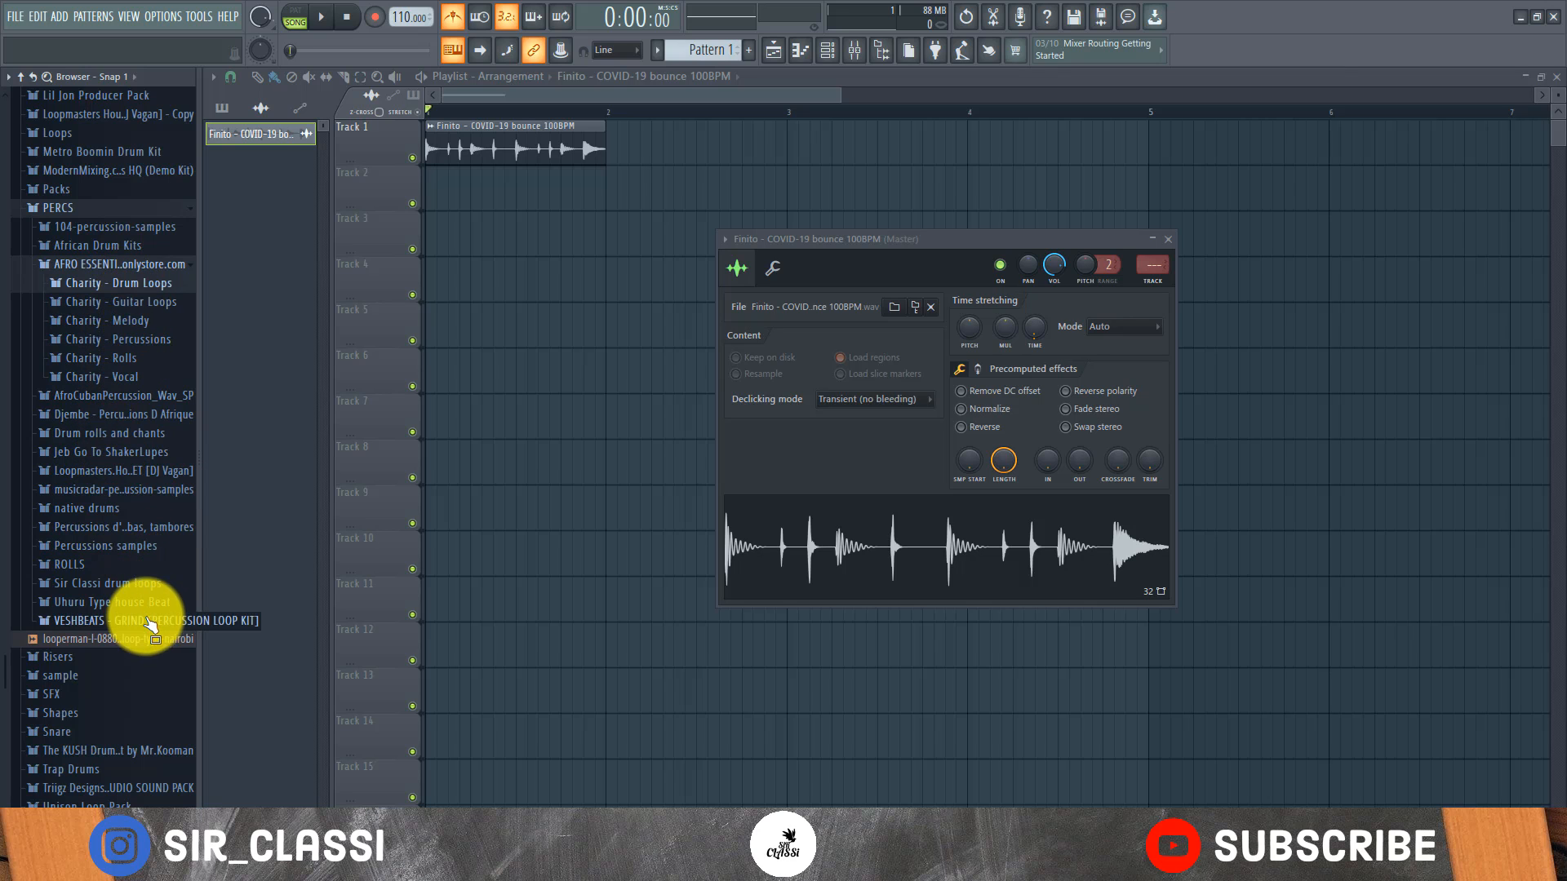
{"action": "left_click", "coordinate": [112, 452]}
{"action": "left_click", "coordinate": [105, 471]}
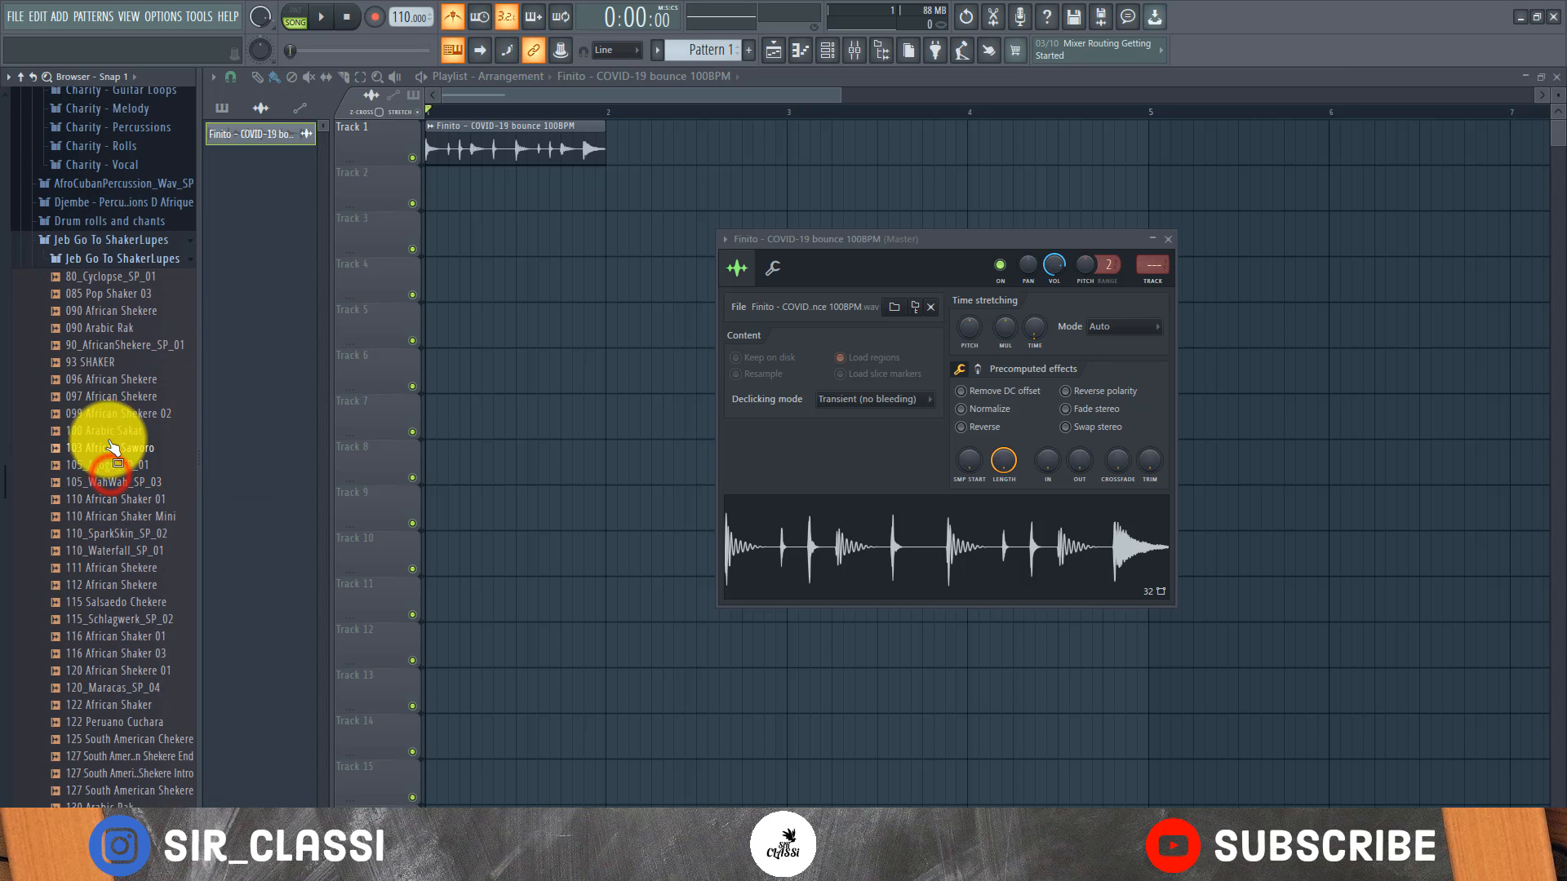
Try out the 110 African Shaker 01 loop at the start of Track 3 and remove its clip
{"action": "left_click_drag", "start_coordinate": [78, 500], "coordinate": [423, 237]}
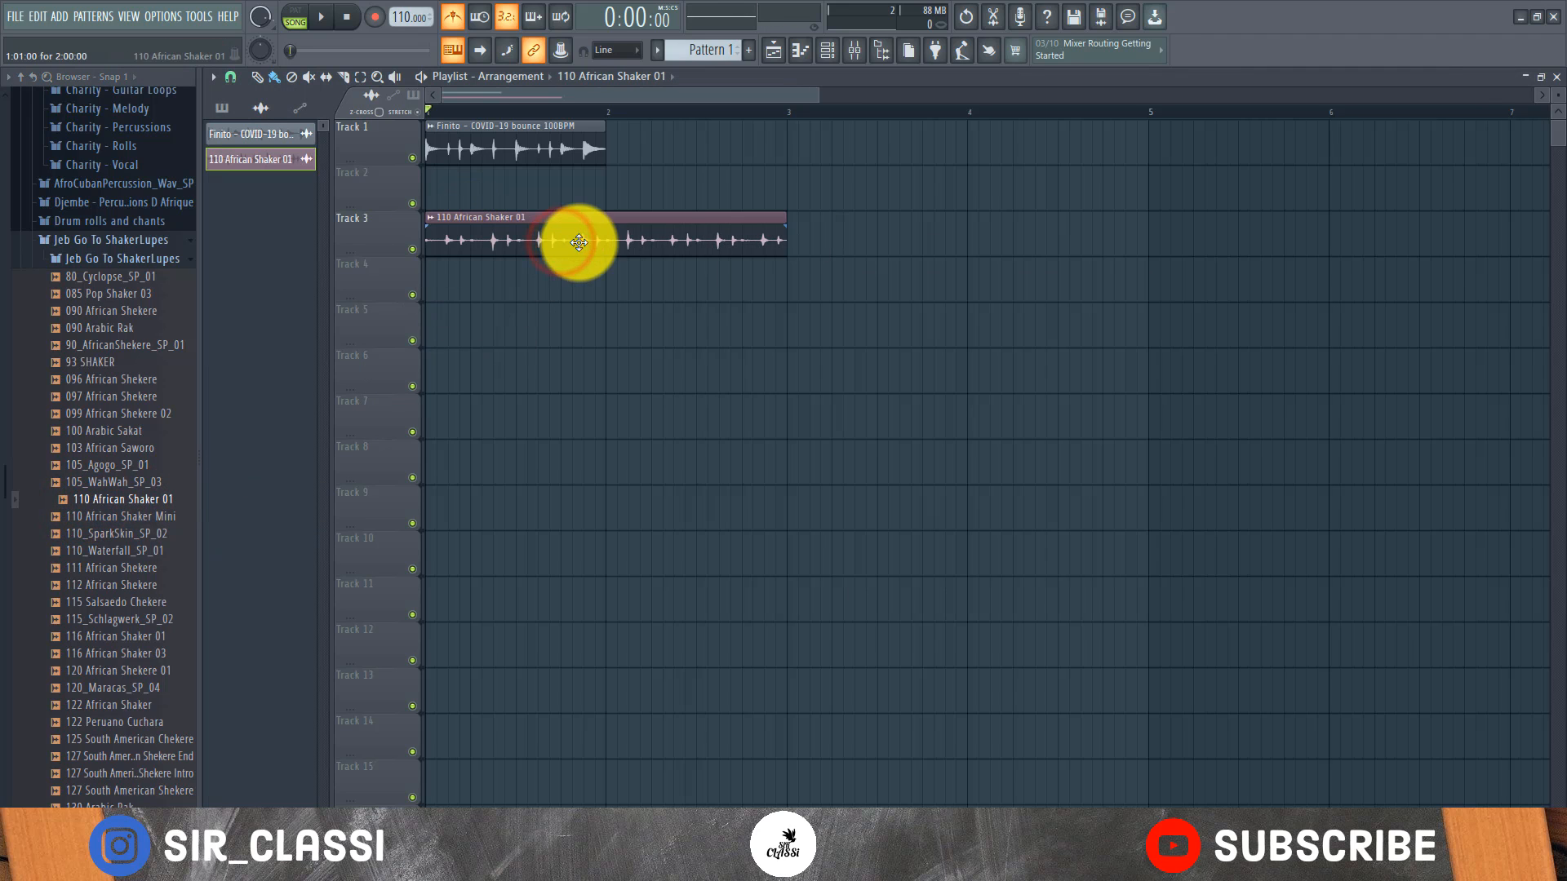
{"action": "double_click", "coordinate": [659, 237]}
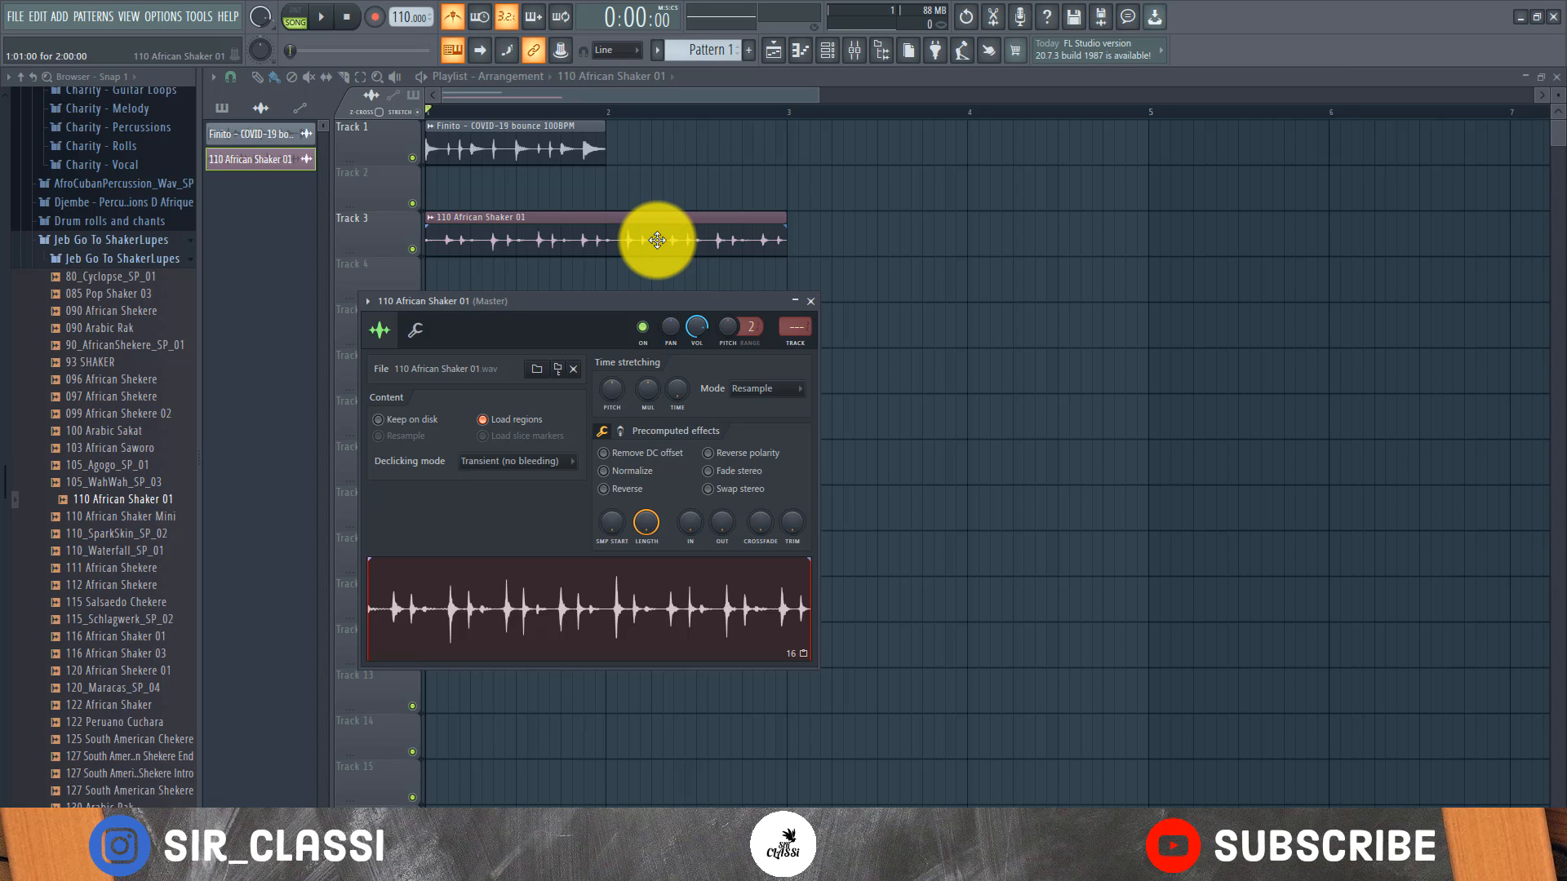
{"action": "right_click", "coordinate": [678, 387]}
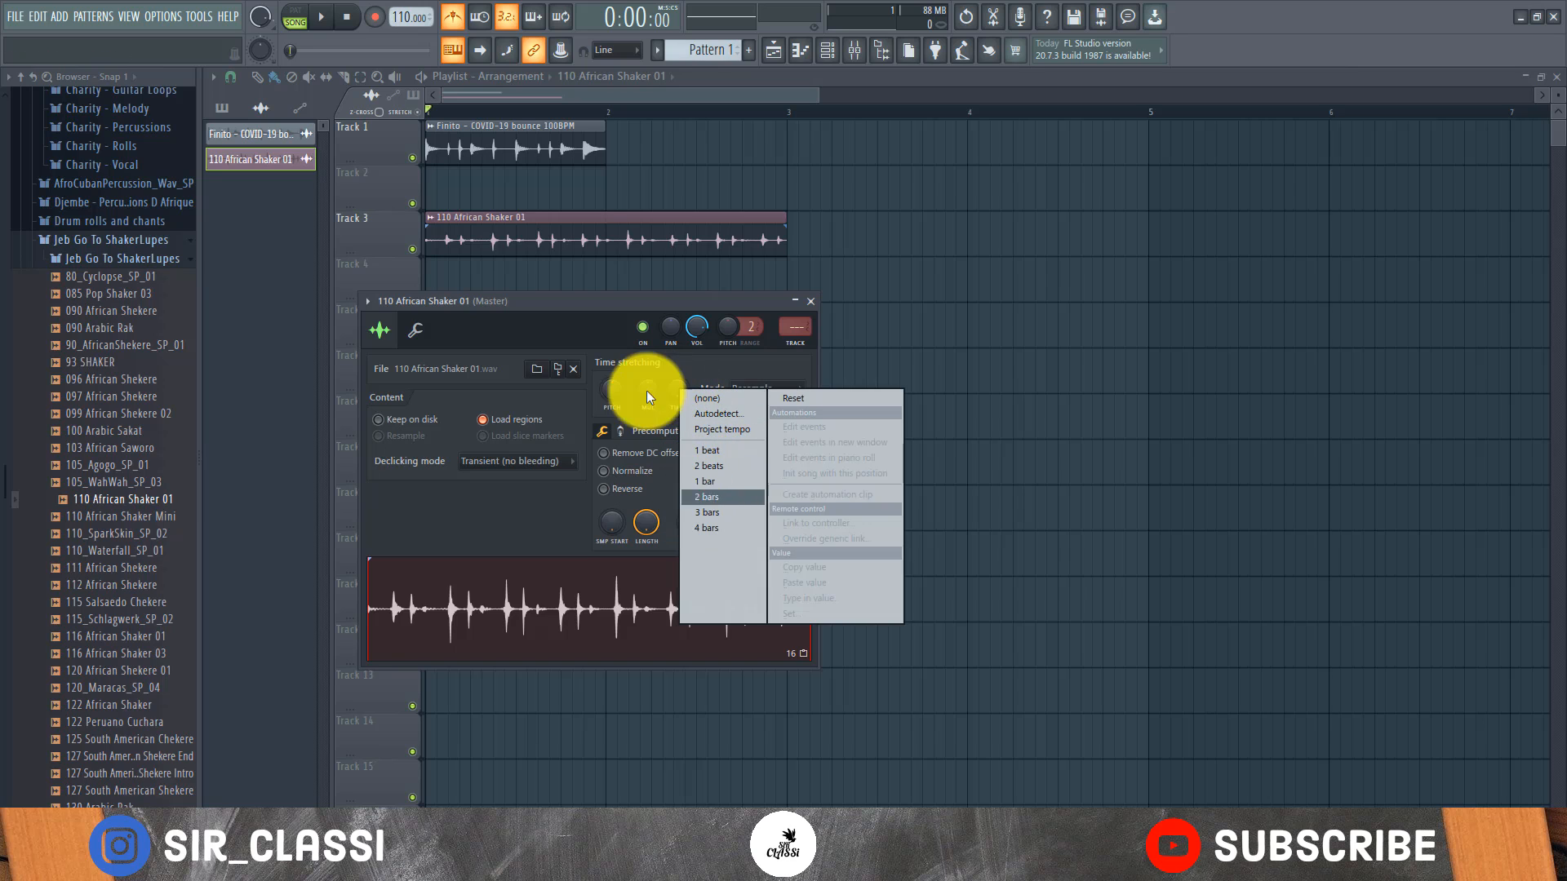
{"action": "right_click", "coordinate": [591, 247]}
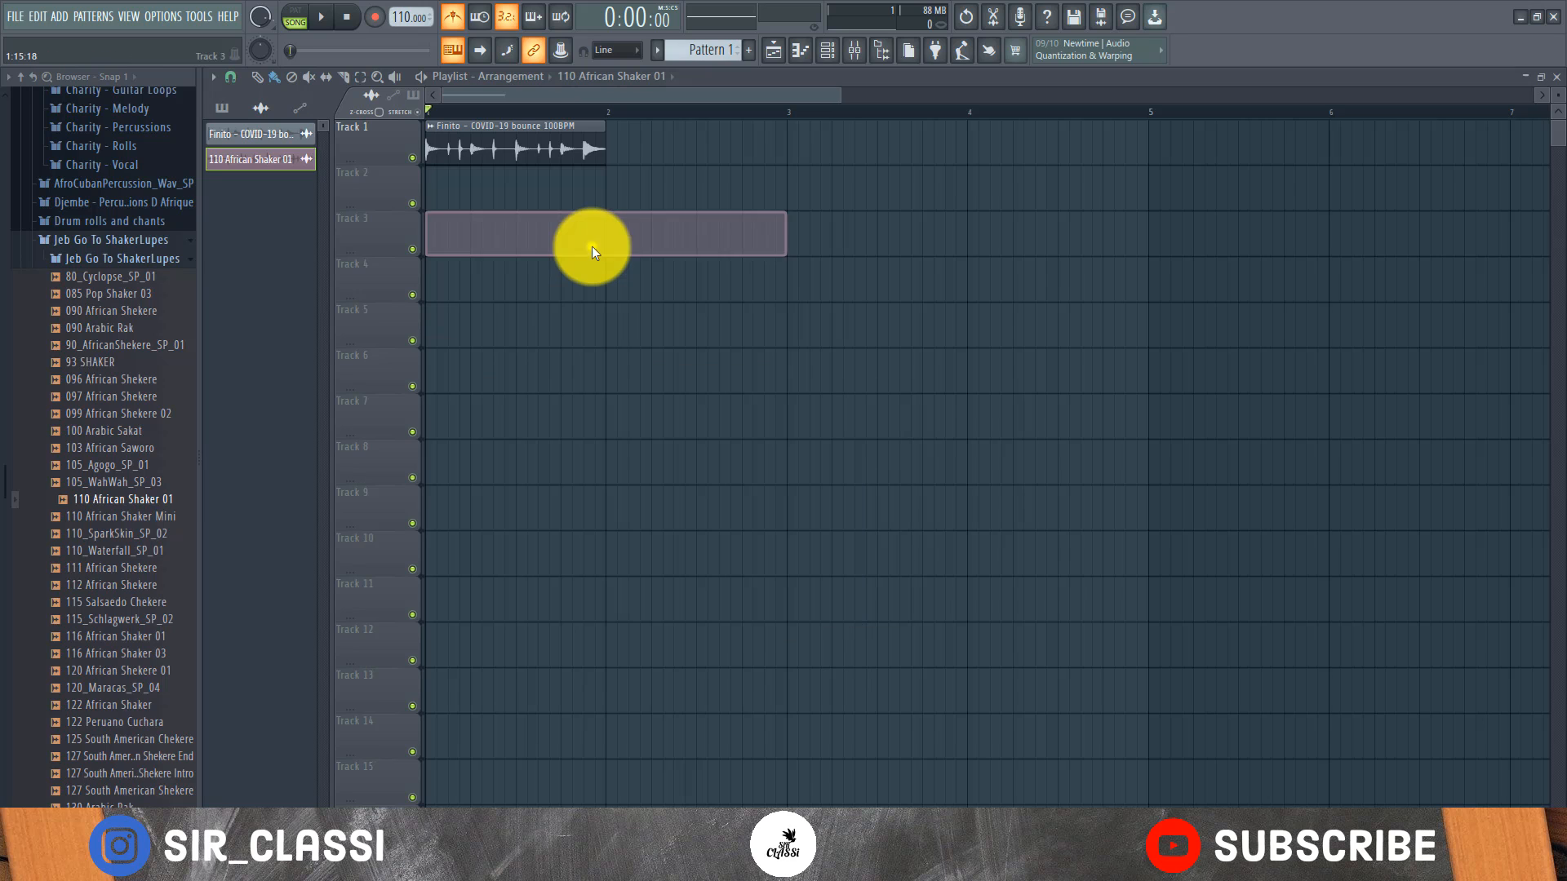
Place 116 African Shaker 01 at the start of Track 3 and set its stretch time to 2 bars
{"action": "left_click", "coordinate": [142, 639]}
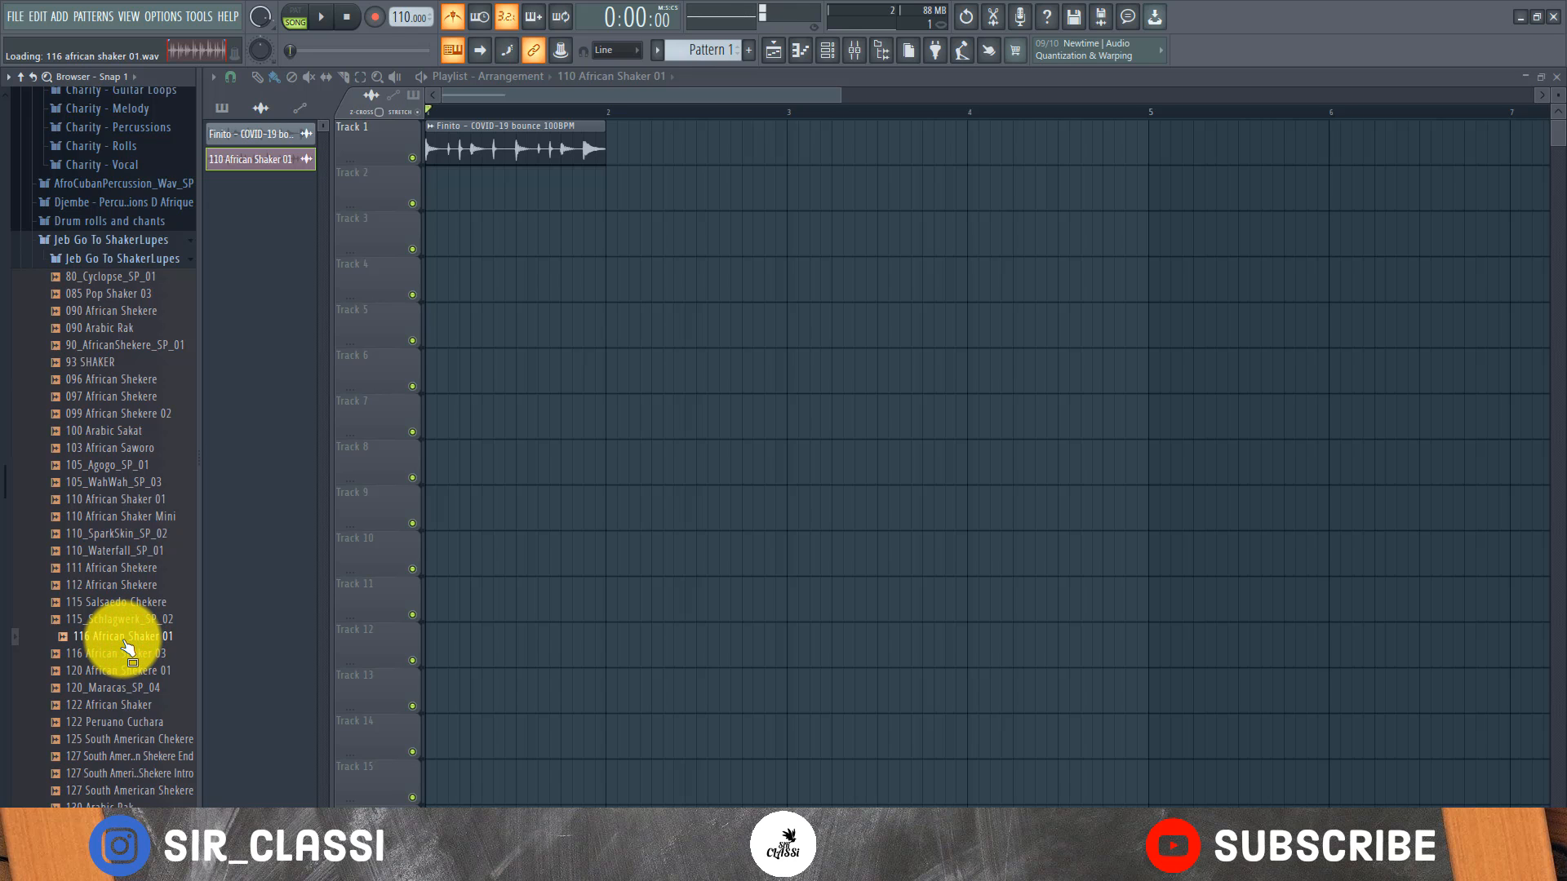
{"action": "left_click_drag", "start_coordinate": [125, 642], "coordinate": [558, 237]}
{"action": "double_click", "coordinate": [588, 248]}
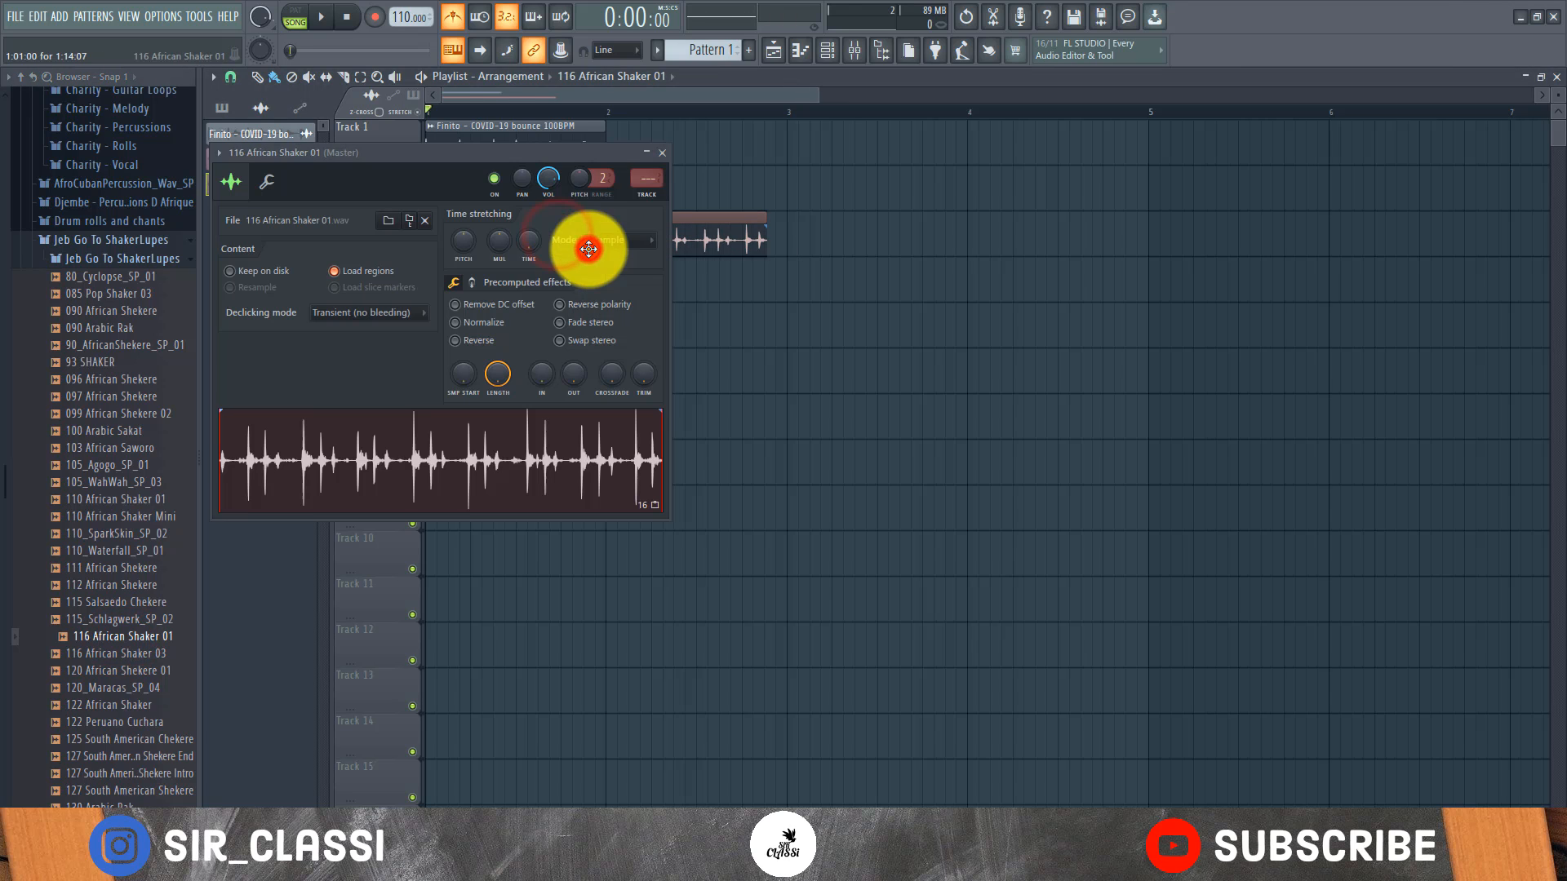
{"action": "right_click", "coordinate": [527, 239]}
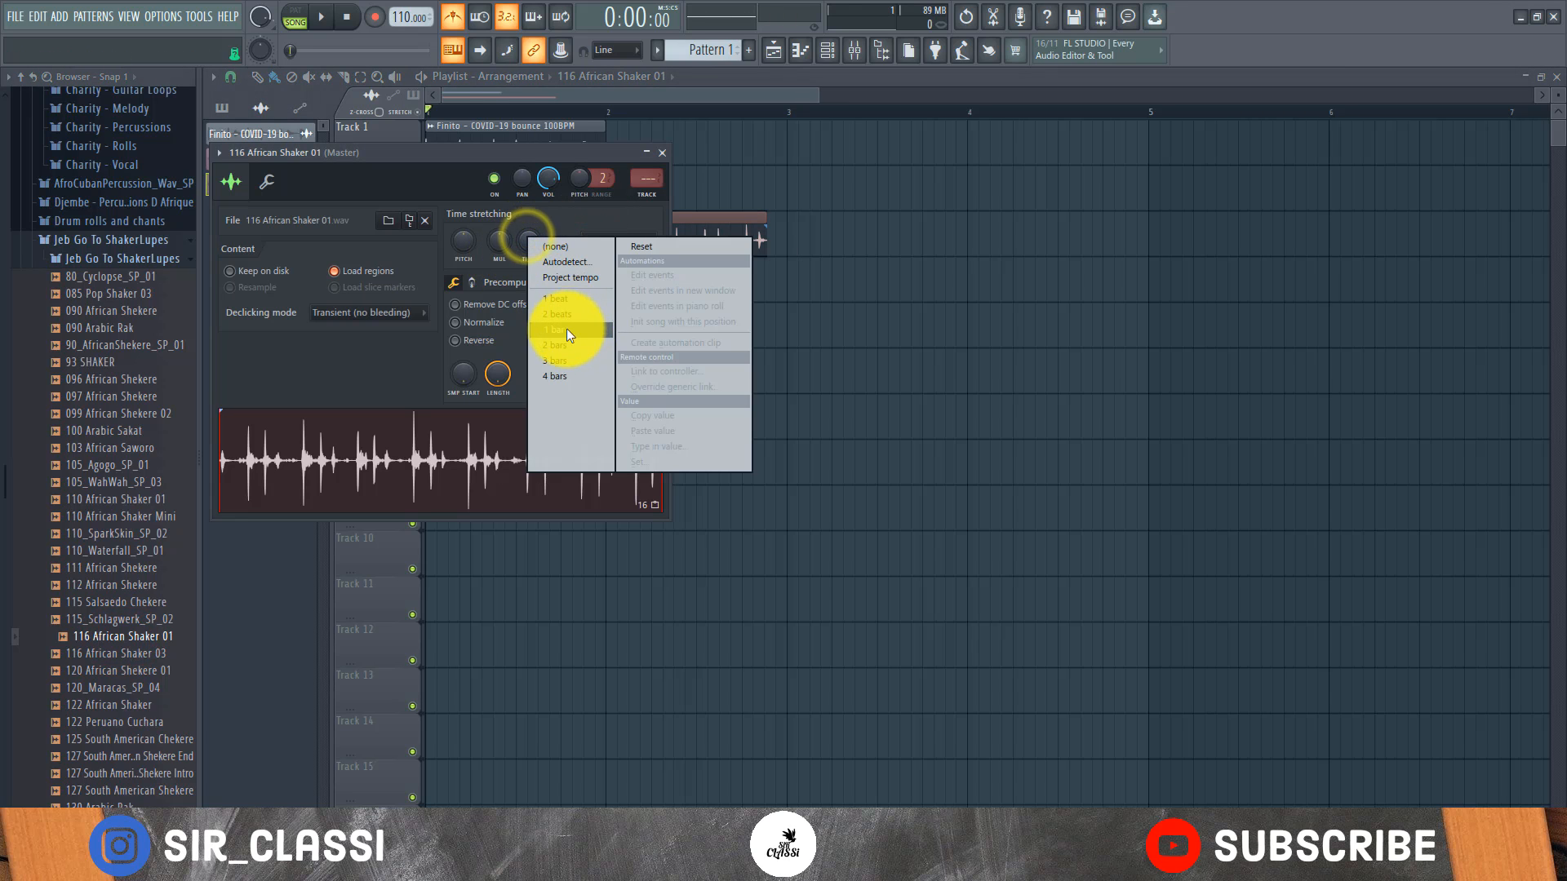
{"action": "left_click", "coordinate": [554, 347]}
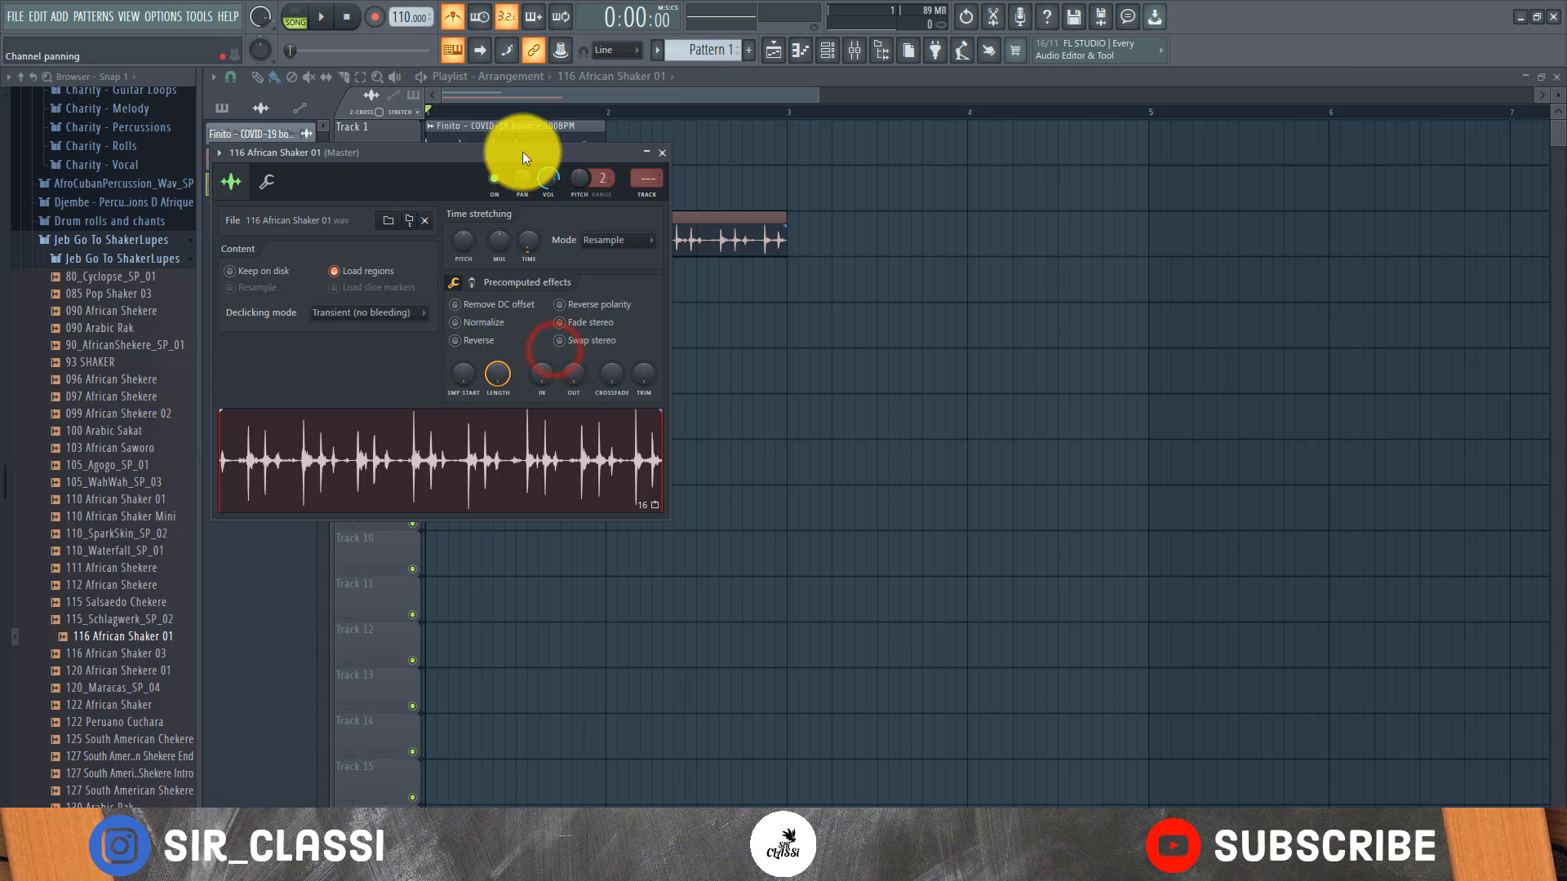
Play the stretched shaker together with the drum loop, keeping the channel settings clear of the clips
{"action": "left_click_drag", "start_coordinate": [522, 150], "coordinate": [906, 435]}
{"action": "key", "text": "space"}
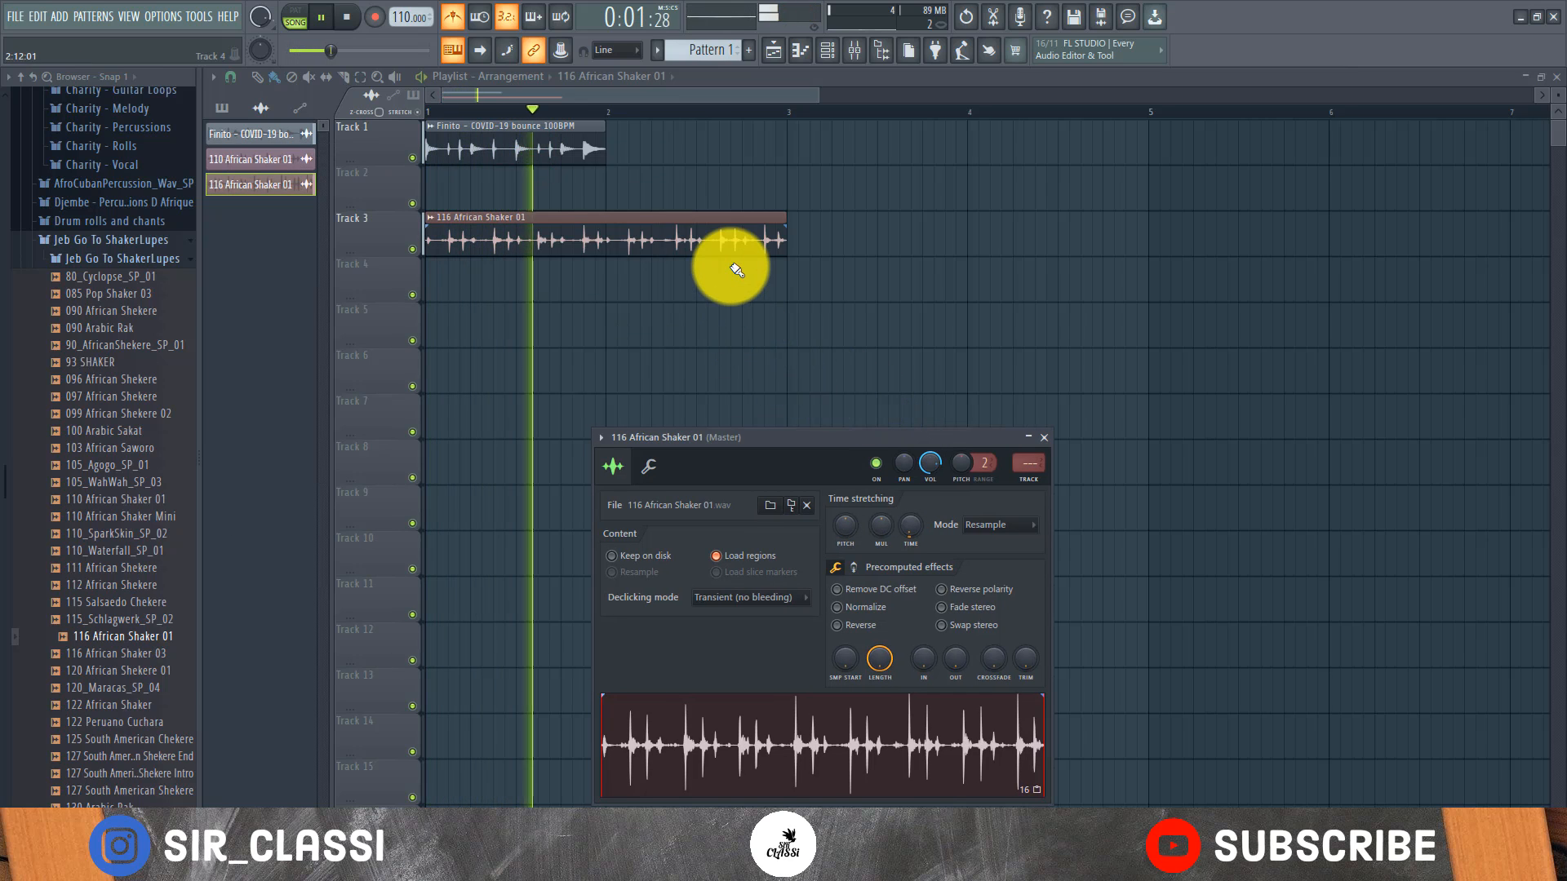
{"action": "key", "text": "space"}
Duplicate the drum loop clip on Track 1 into bar 2 and play it alongside the shaker
{"action": "left_click_drag", "start_coordinate": [645, 144], "coordinate": [481, 166]}
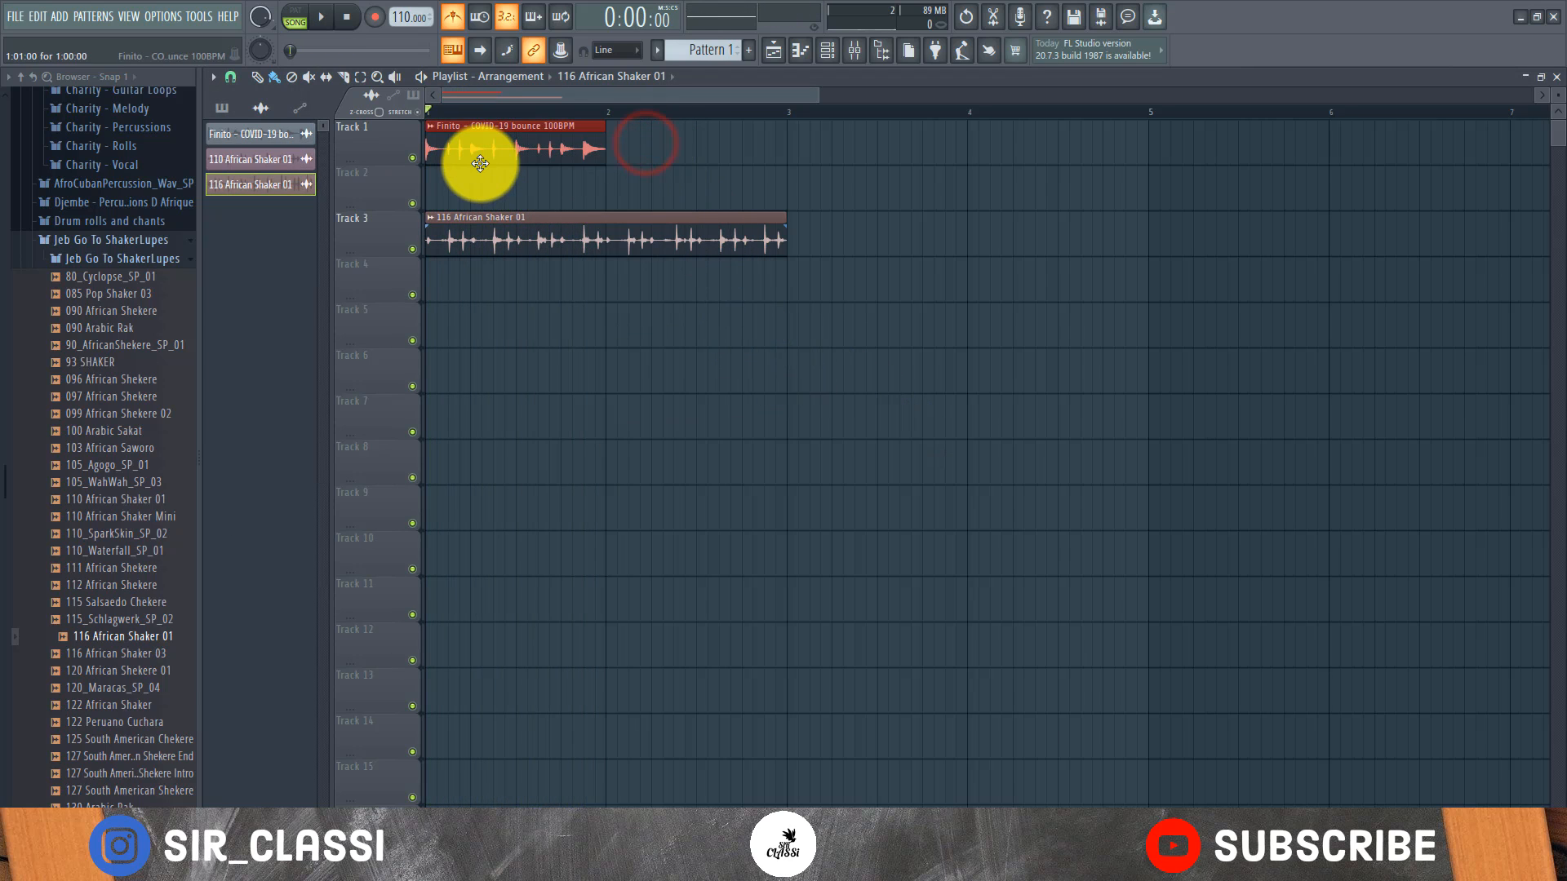
{"action": "key", "text": "ctrl+b"}
{"action": "key", "text": "space"}
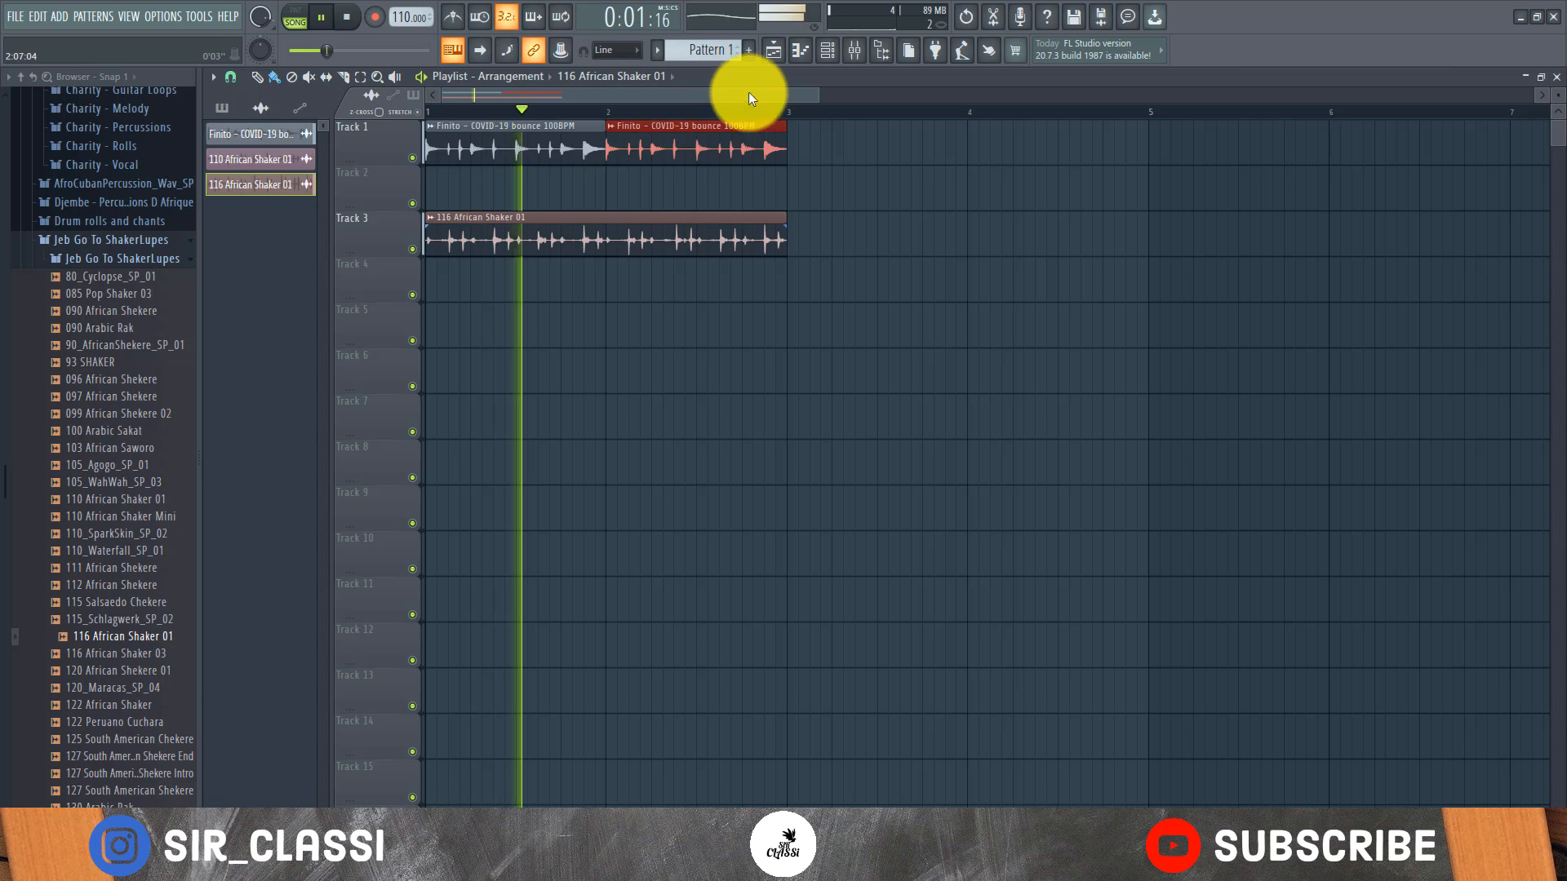
{"action": "scroll", "coordinate": [785, 124], "scroll_direction": "up", "scroll_amount": 4}
{"action": "key", "text": "space"}
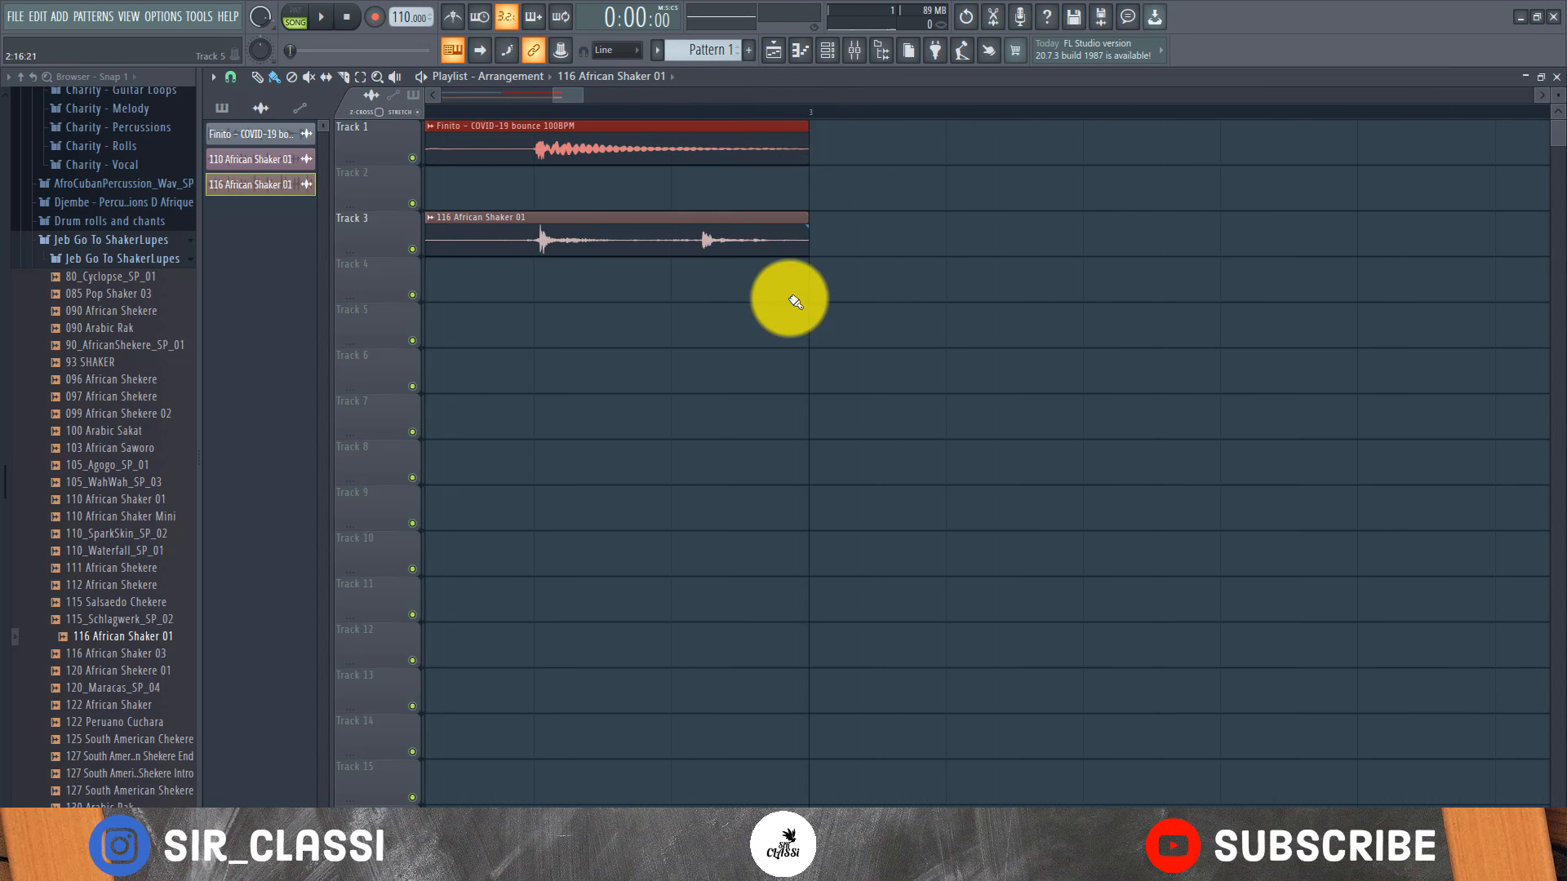
{"action": "scroll", "coordinate": [815, 109], "scroll_direction": "down", "scroll_amount": 3}
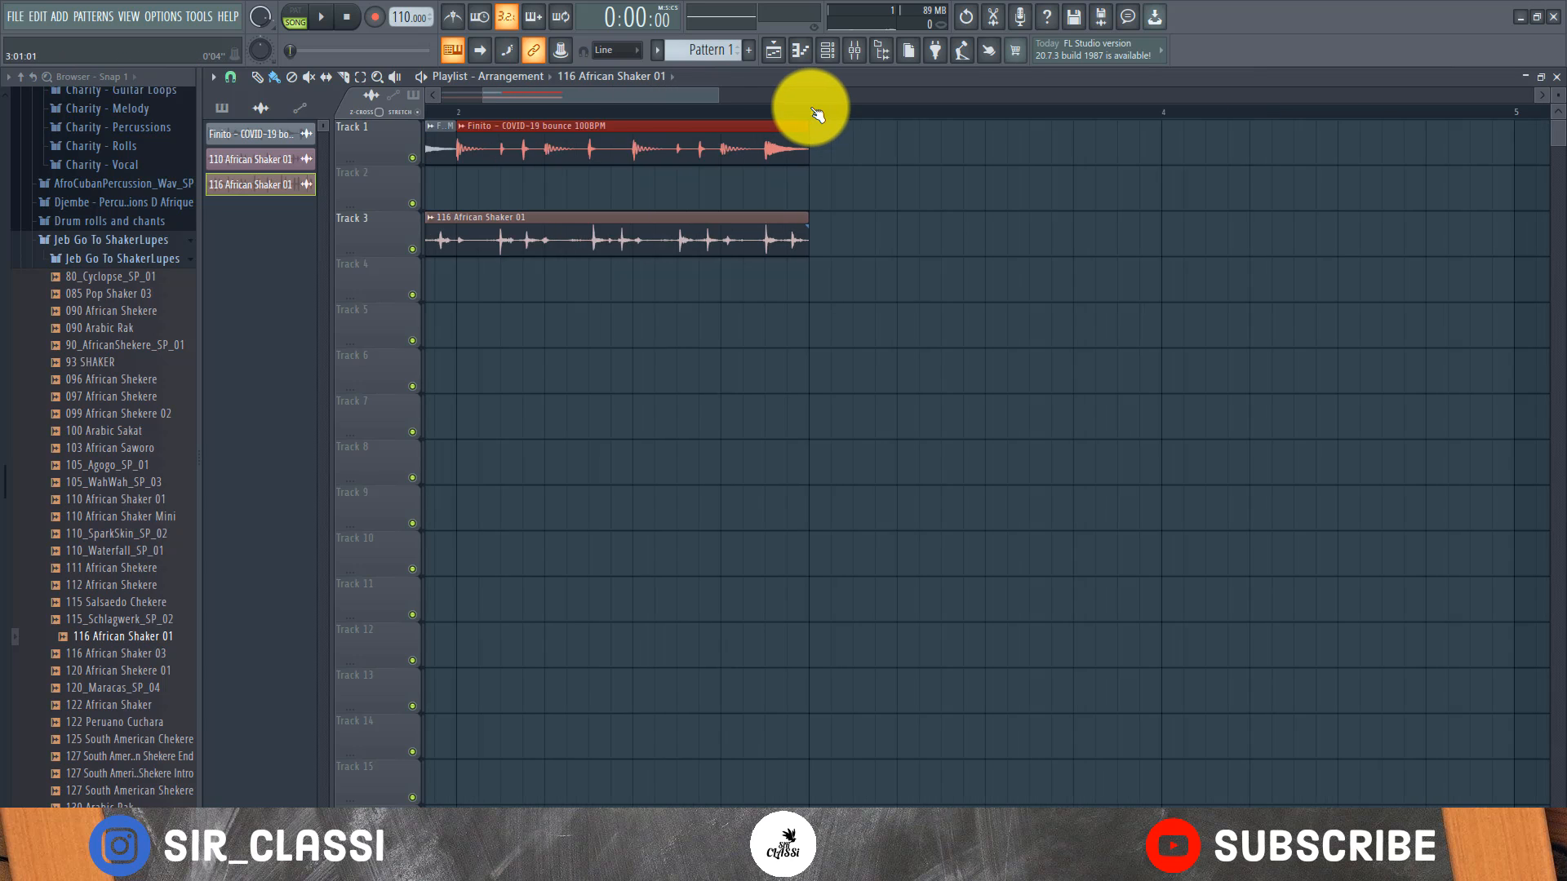
{"action": "scroll", "coordinate": [814, 112], "scroll_direction": "down", "scroll_amount": 3}
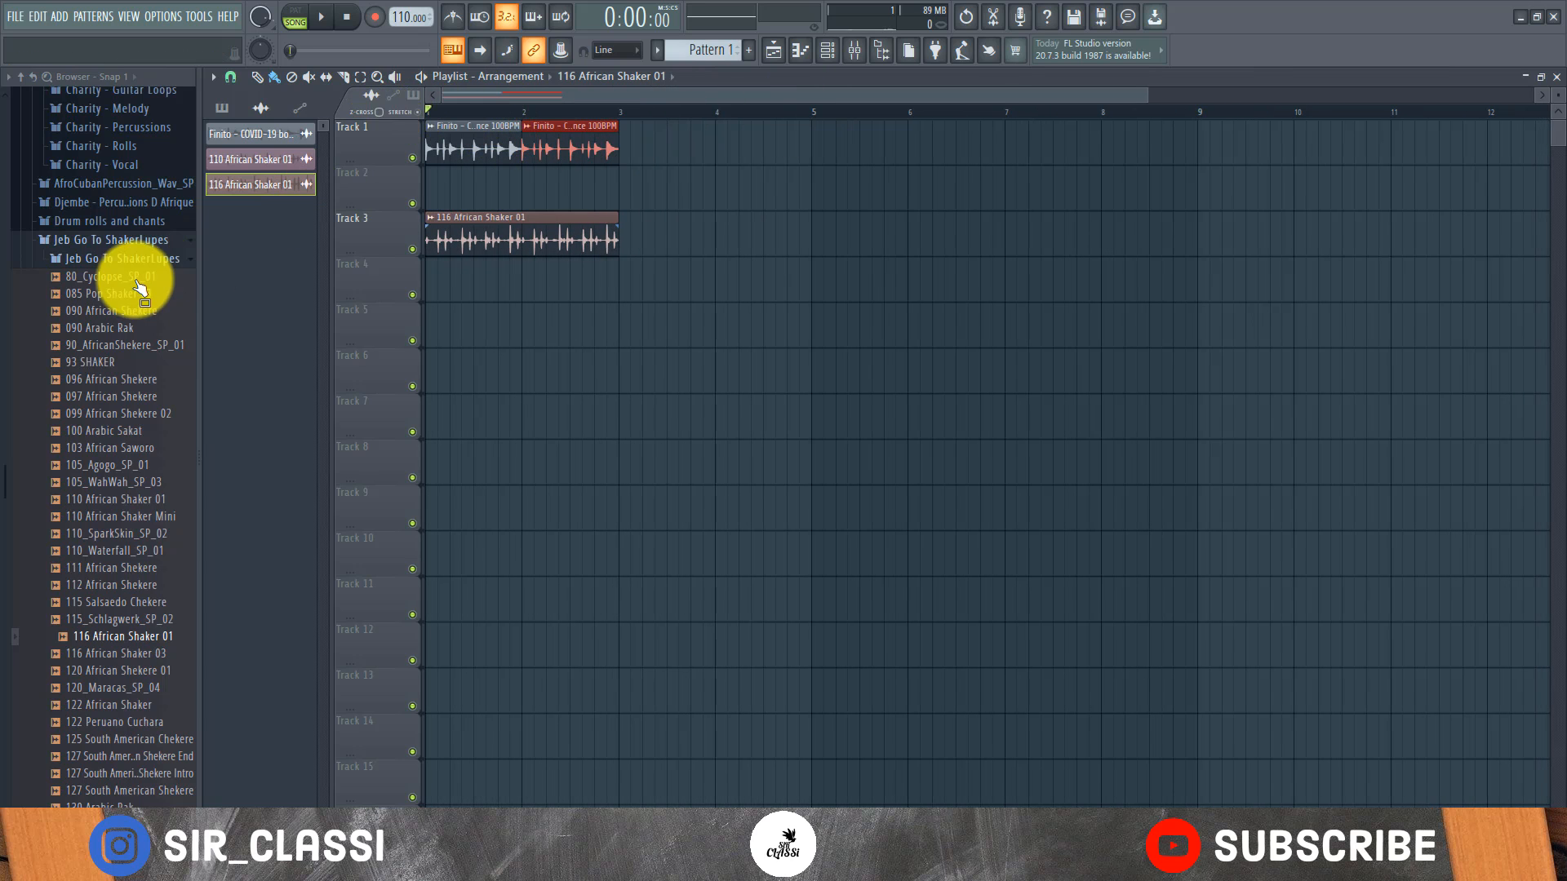
Open the Charity - Guitar Loops folder and place Flumchuc - Drum Loop [95BPM] at the start of Track 5
{"action": "scroll", "coordinate": [138, 287], "scroll_direction": "up", "scroll_amount": 10}
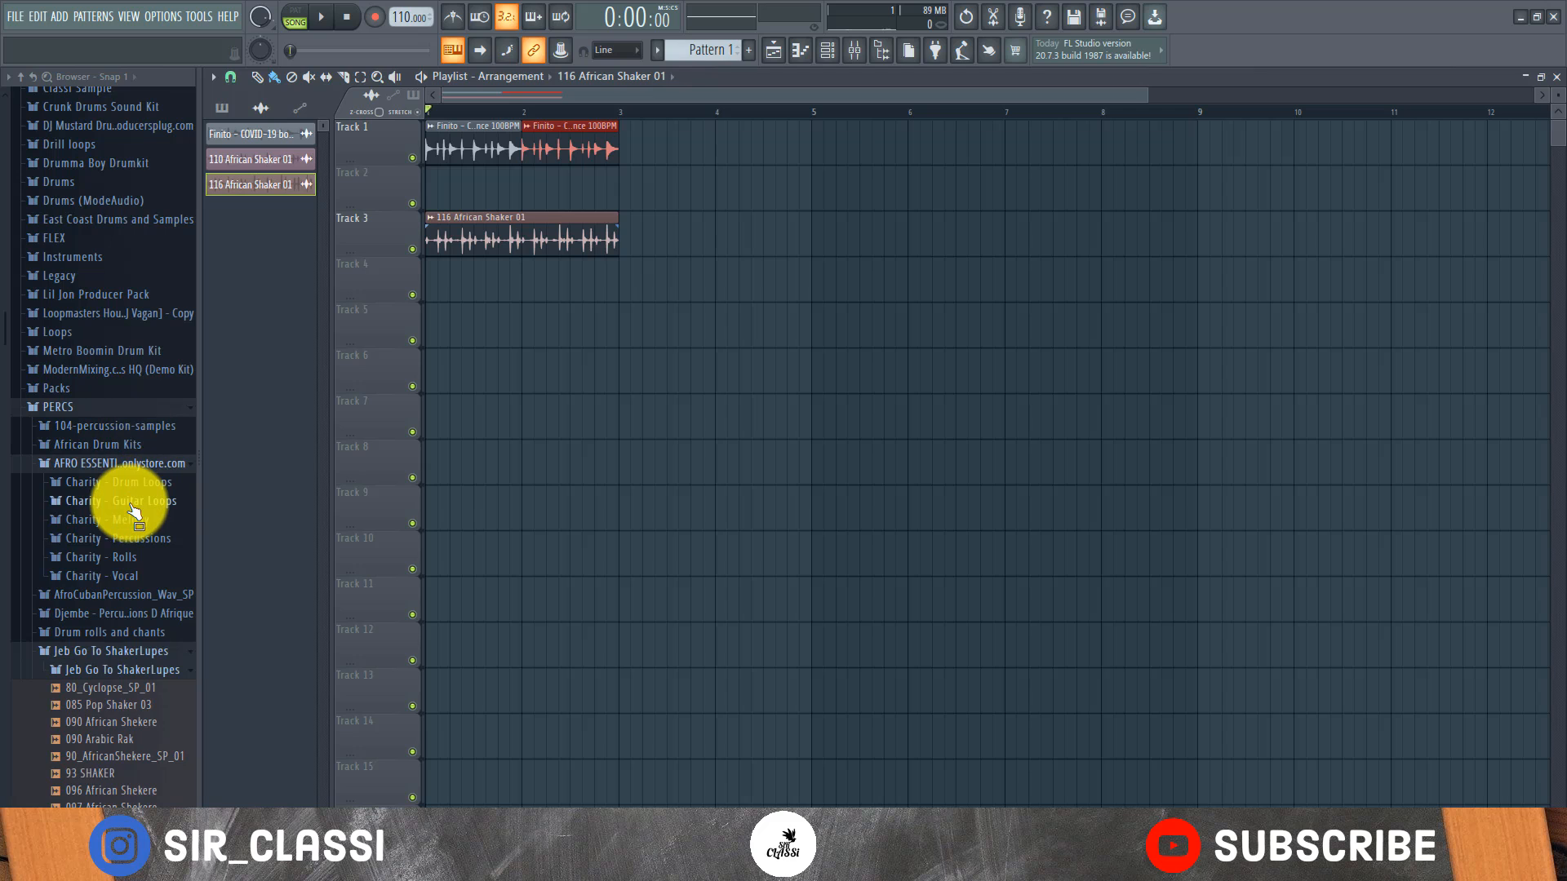
{"action": "left_click", "coordinate": [131, 505]}
{"action": "left_click", "coordinate": [110, 520]}
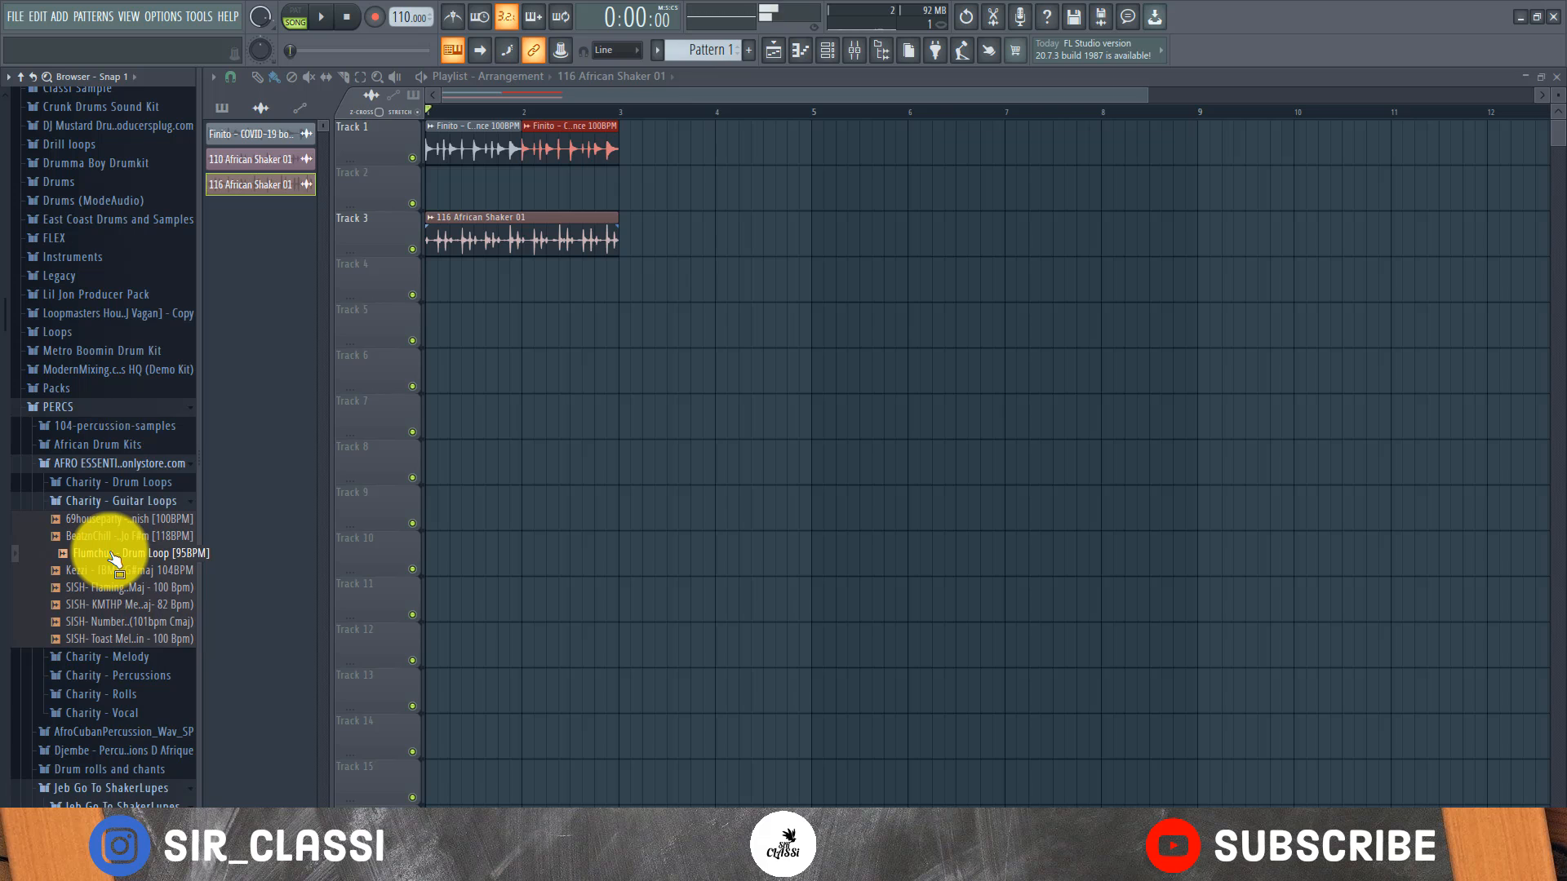
{"action": "left_click_drag", "start_coordinate": [114, 559], "coordinate": [431, 326]}
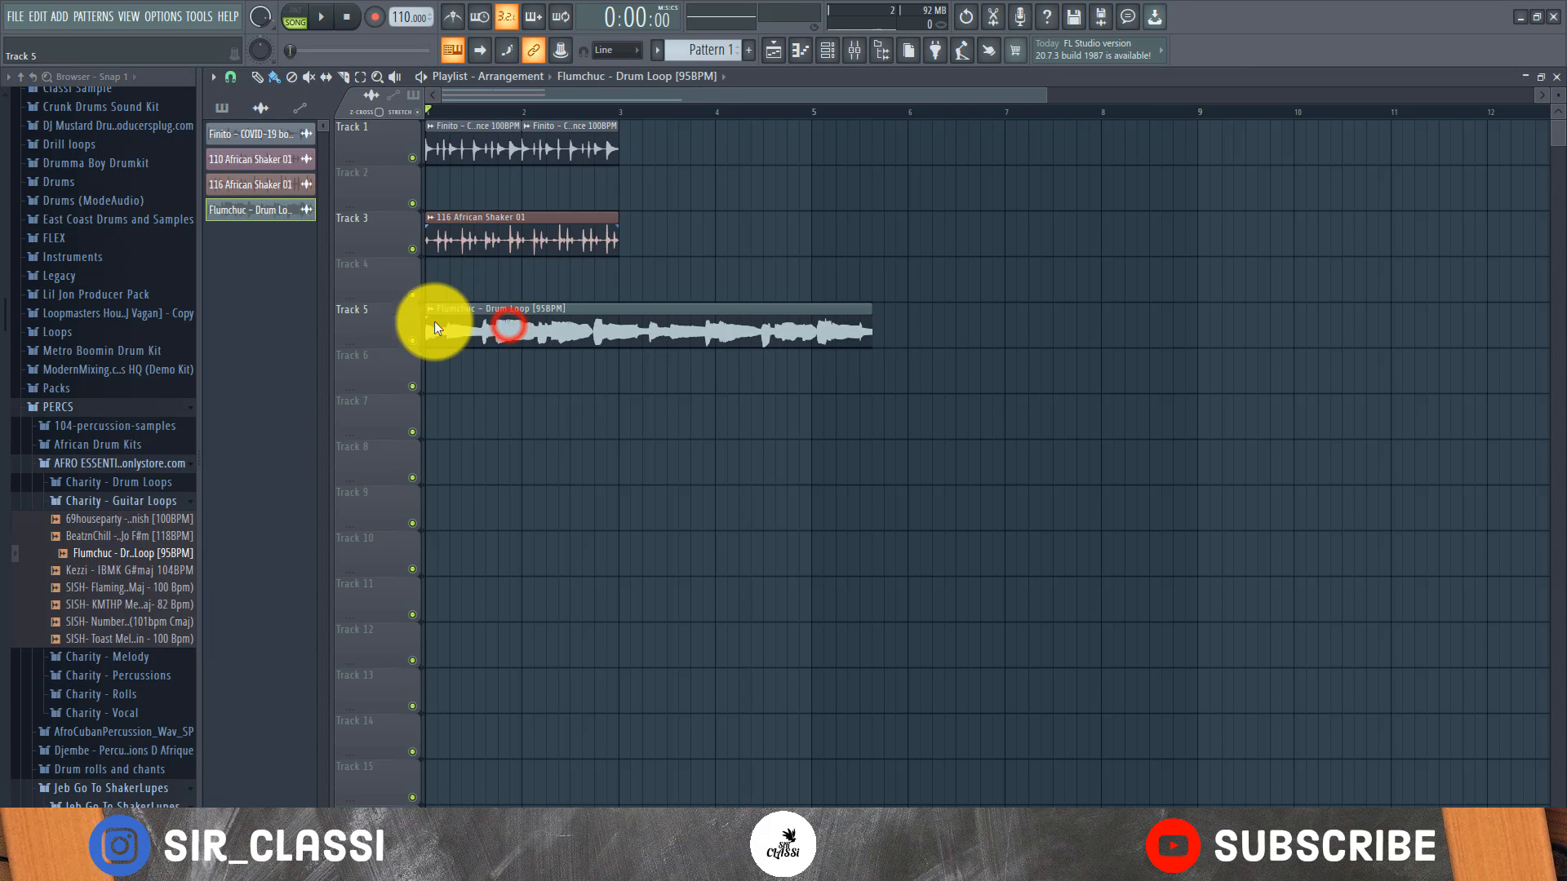
Stretch the end of the Flumchuc loop clip on Track 5 to line up exactly with the start of bar 5
{"action": "double_click", "coordinate": [806, 337]}
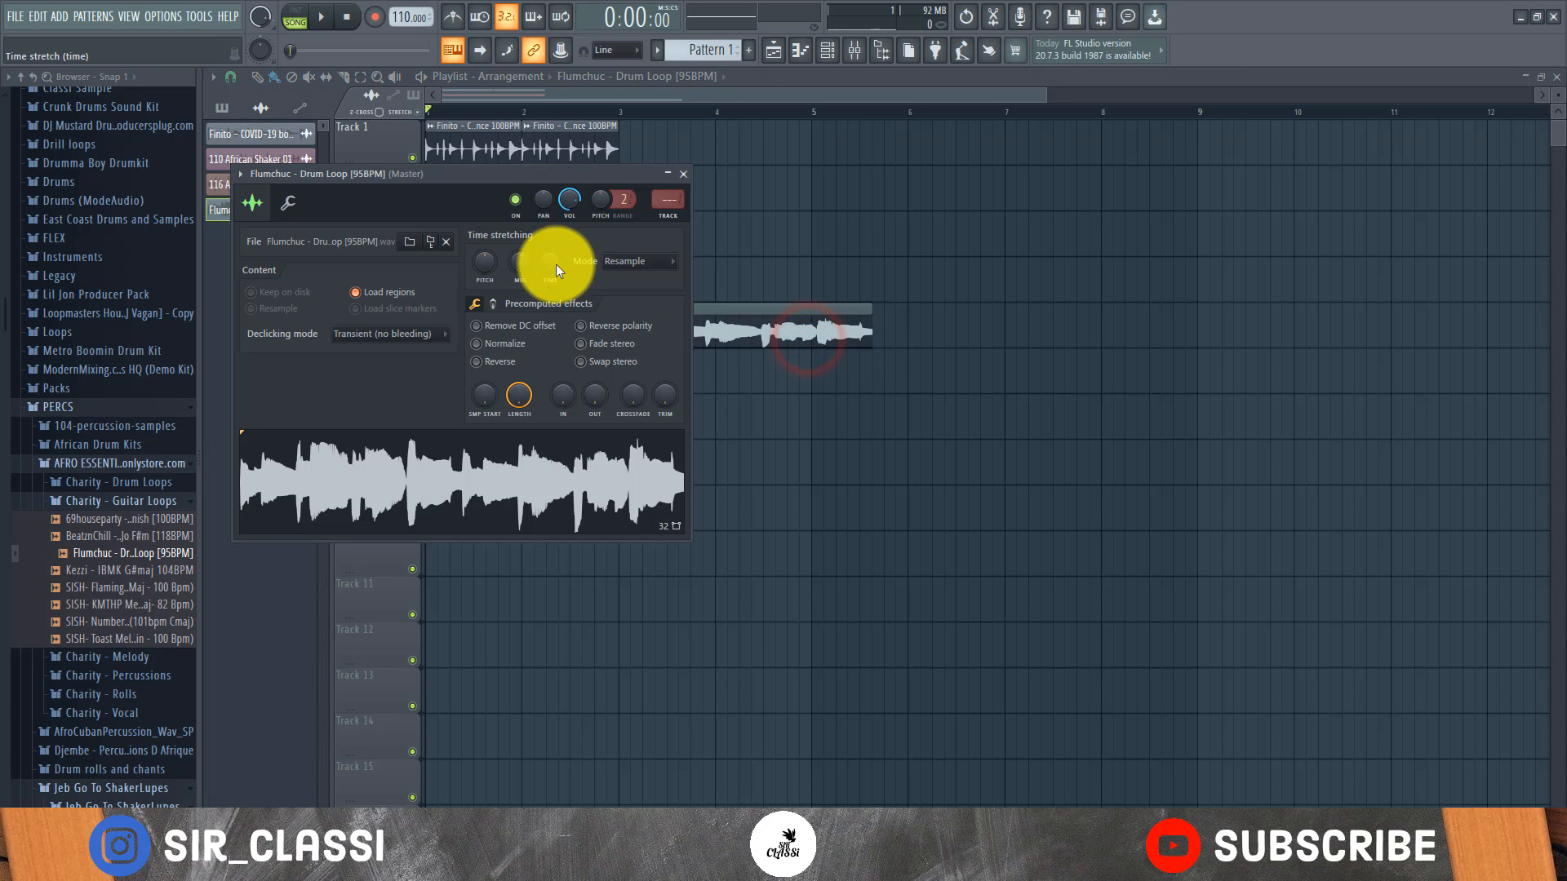
{"action": "left_click", "coordinate": [745, 318]}
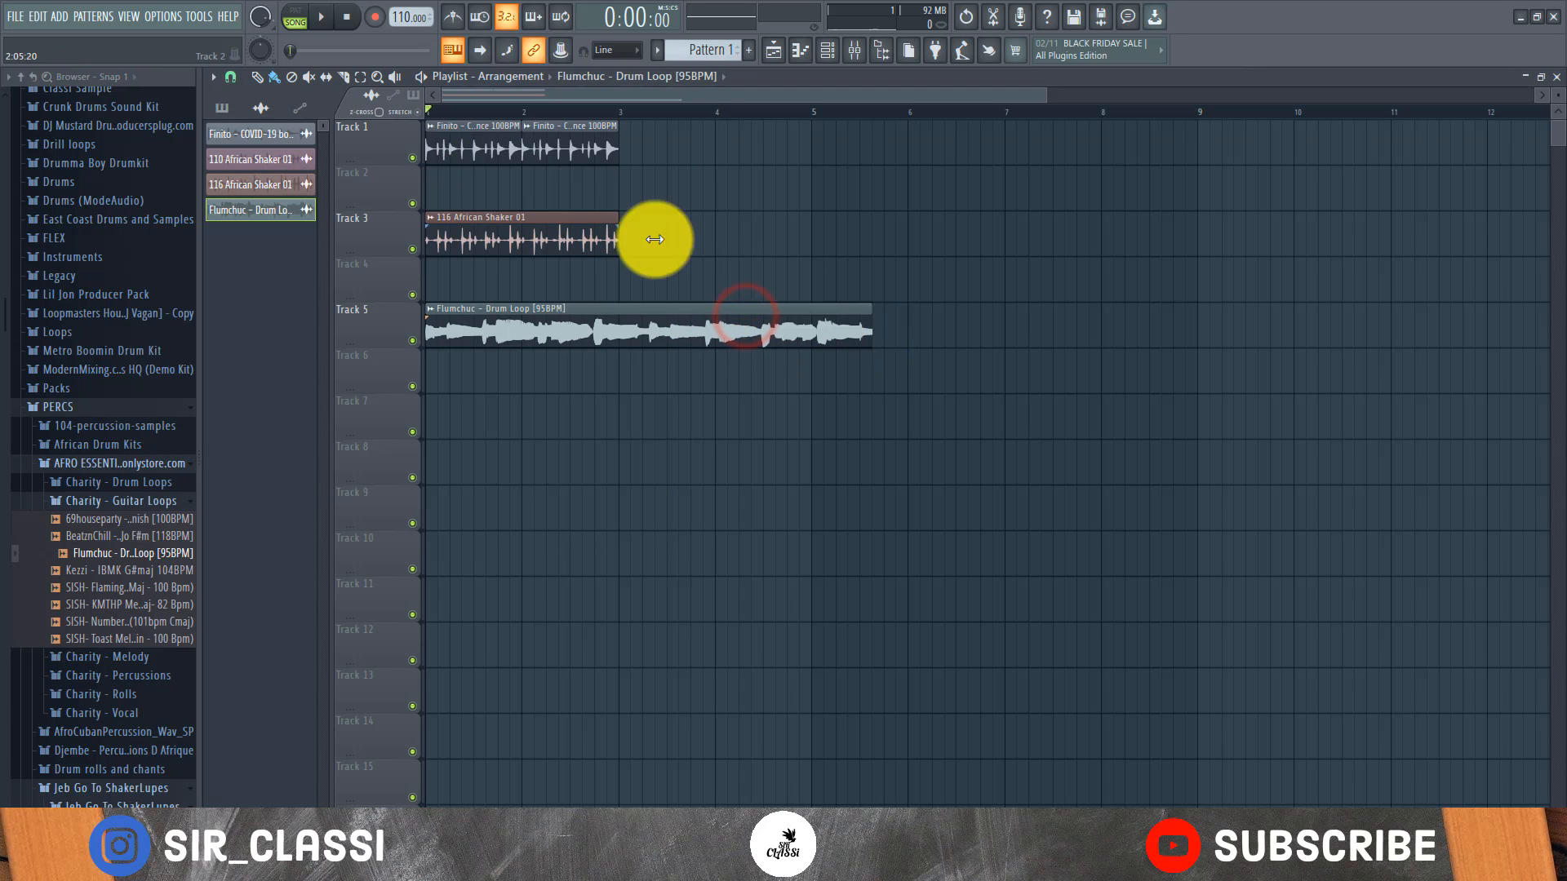
{"action": "left_click_drag", "start_coordinate": [869, 340], "coordinate": [799, 337]}
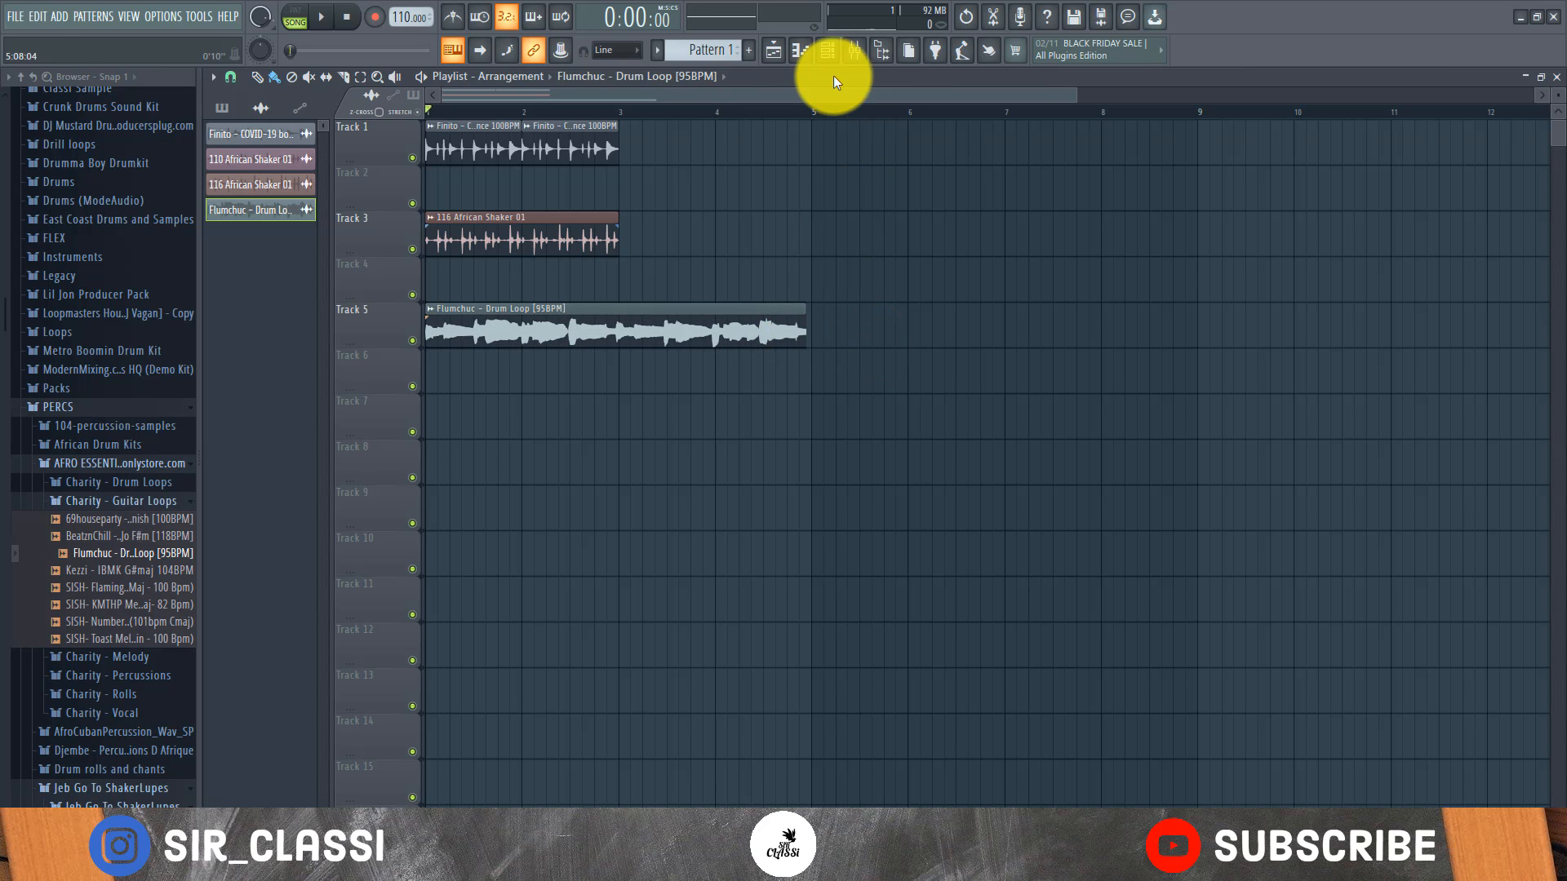
{"action": "scroll", "coordinate": [811, 119], "scroll_direction": "up", "scroll_amount": 5}
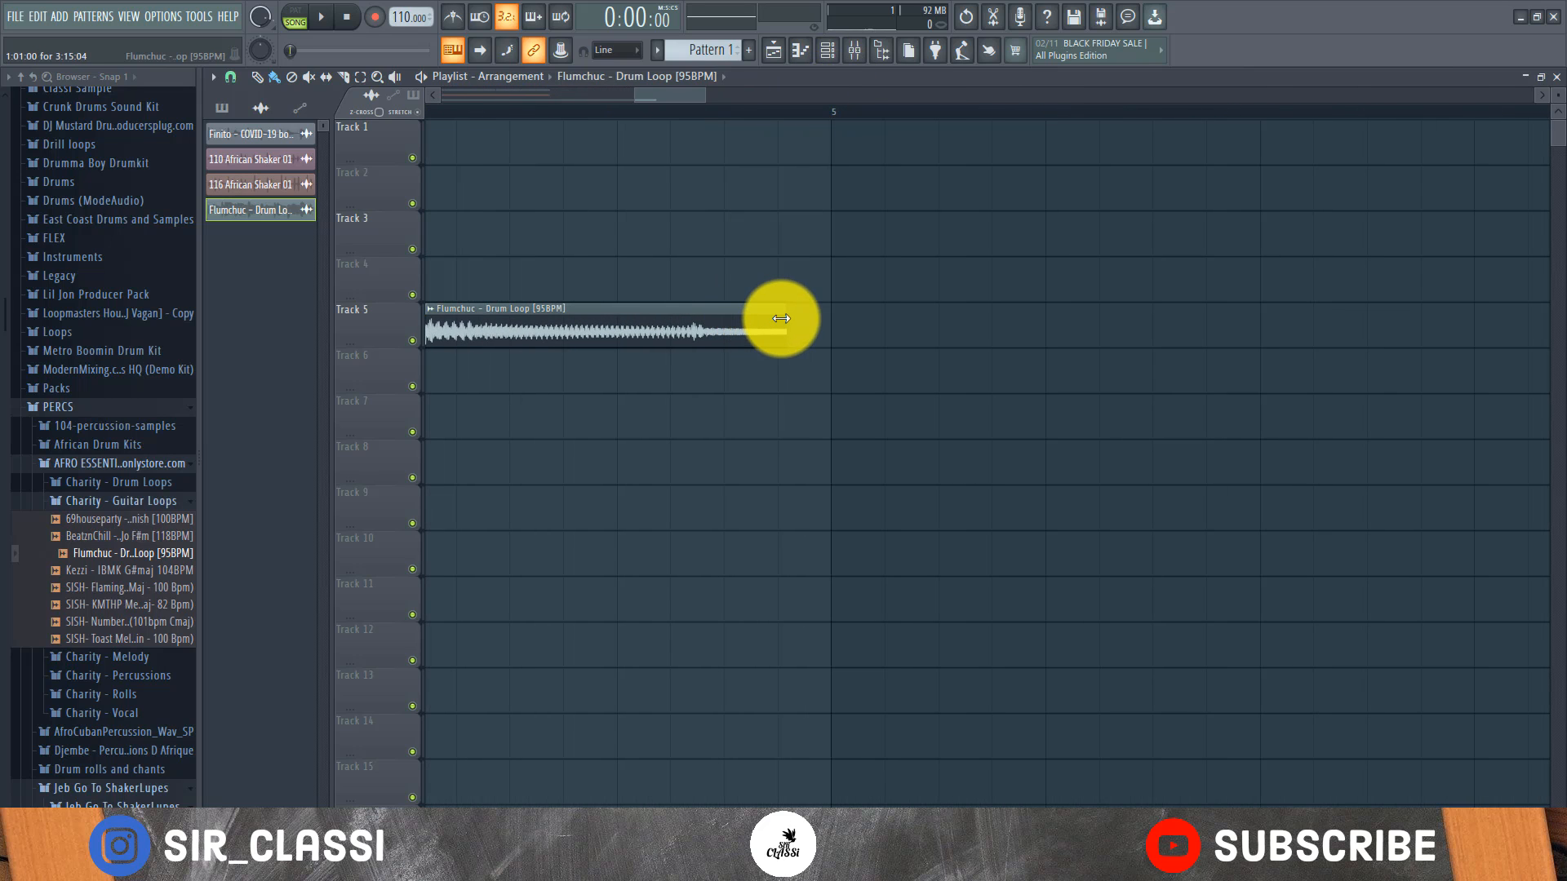
{"action": "left_click_drag", "start_coordinate": [782, 317], "coordinate": [825, 307]}
{"action": "scroll", "coordinate": [849, 118], "scroll_direction": "up", "scroll_amount": 3}
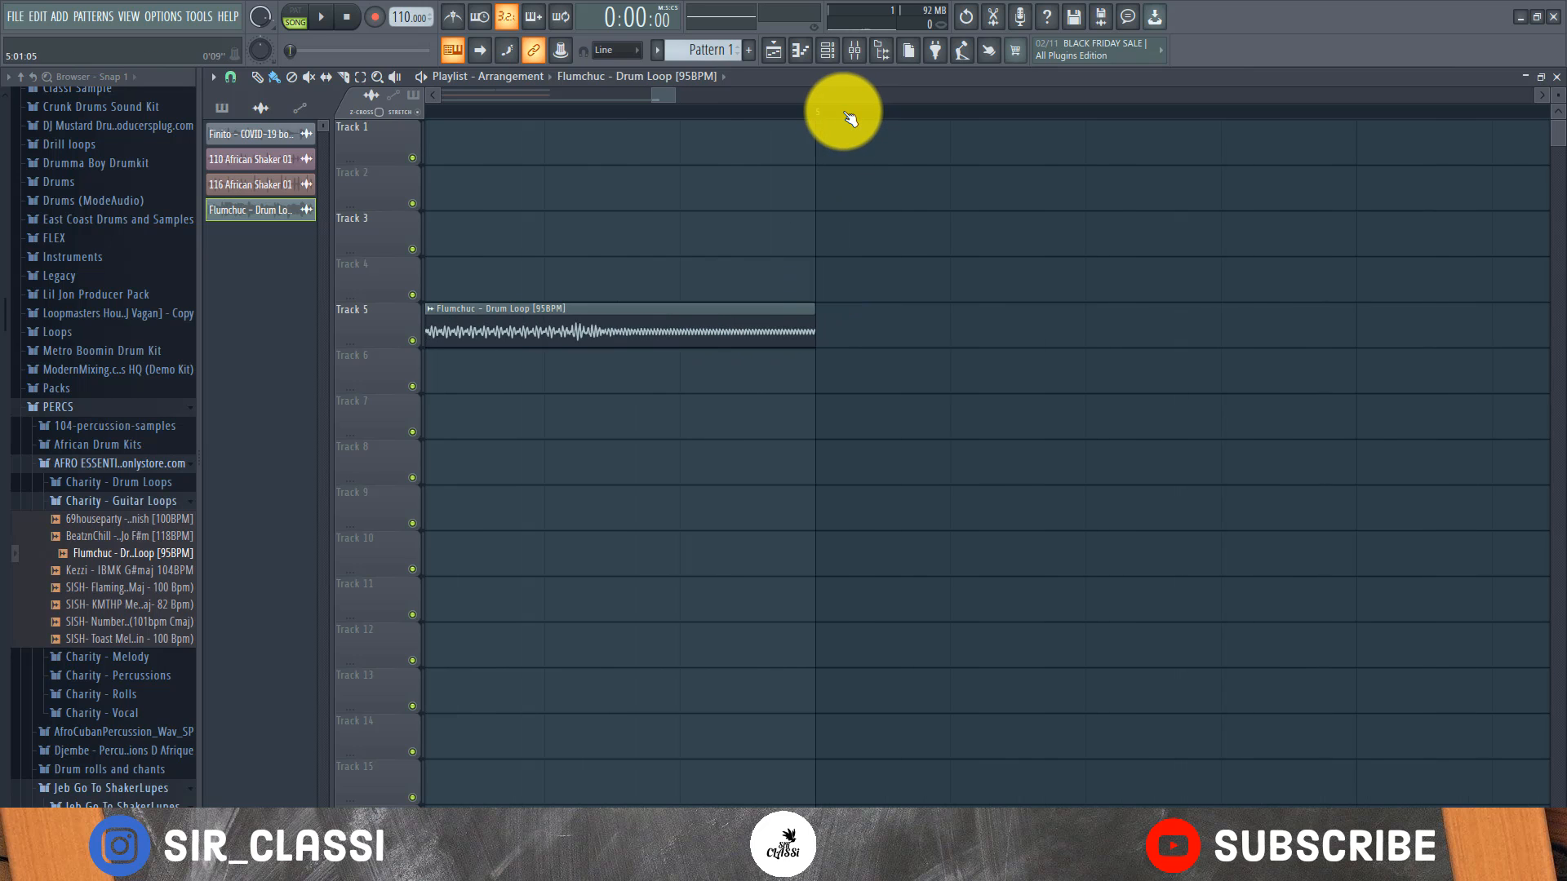
{"action": "scroll", "coordinate": [844, 114], "scroll_direction": "down", "scroll_amount": 4}
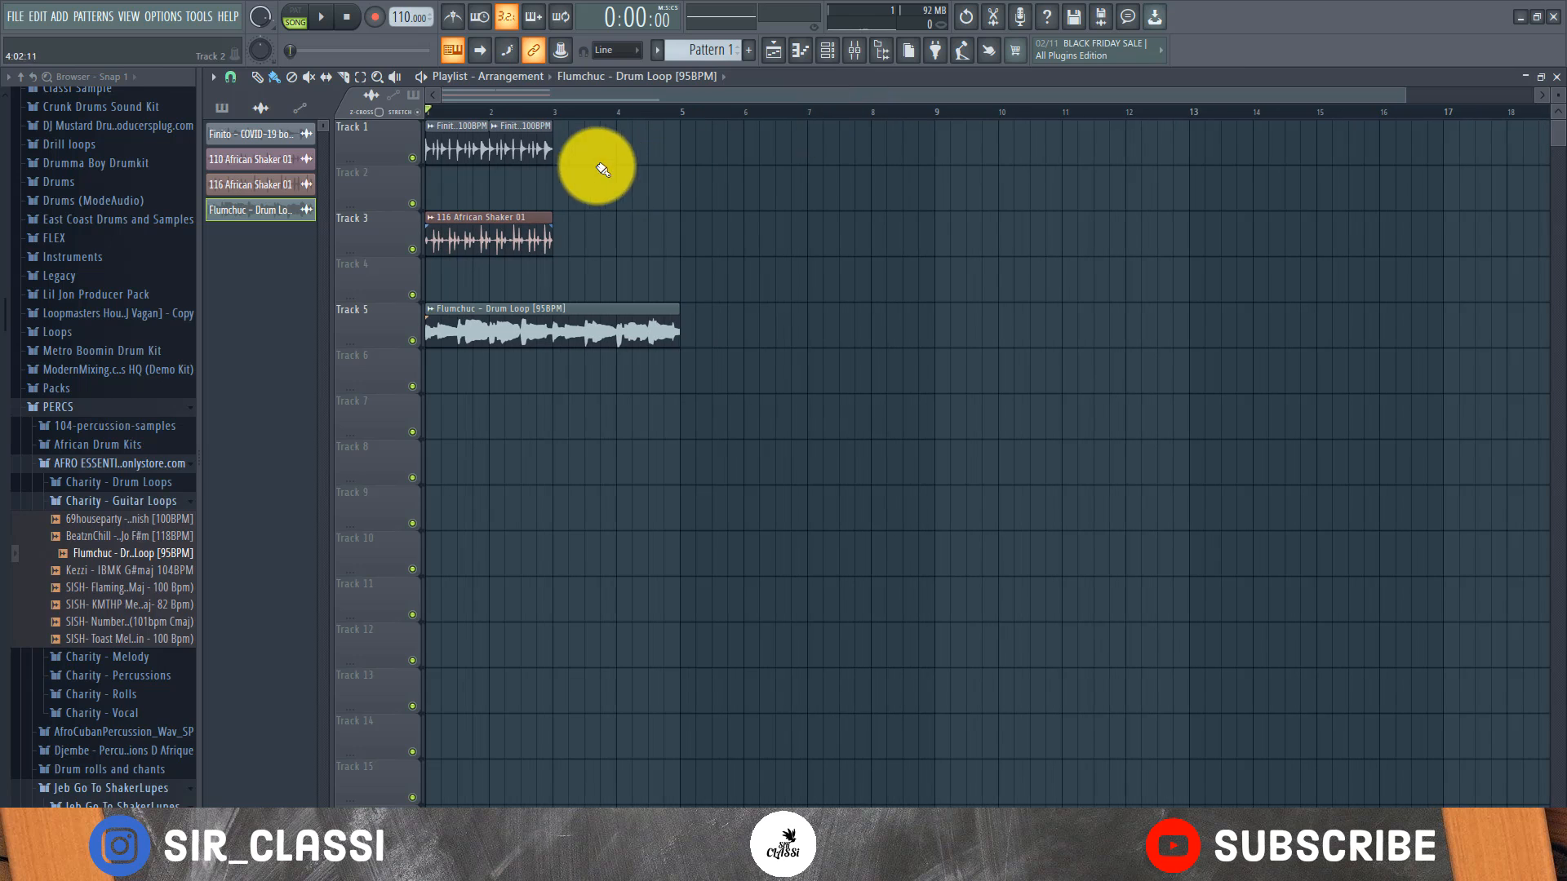
Play the arrangement and set the Flumchuc loop's time-stretching mode to Auto
{"action": "key", "text": "space"}
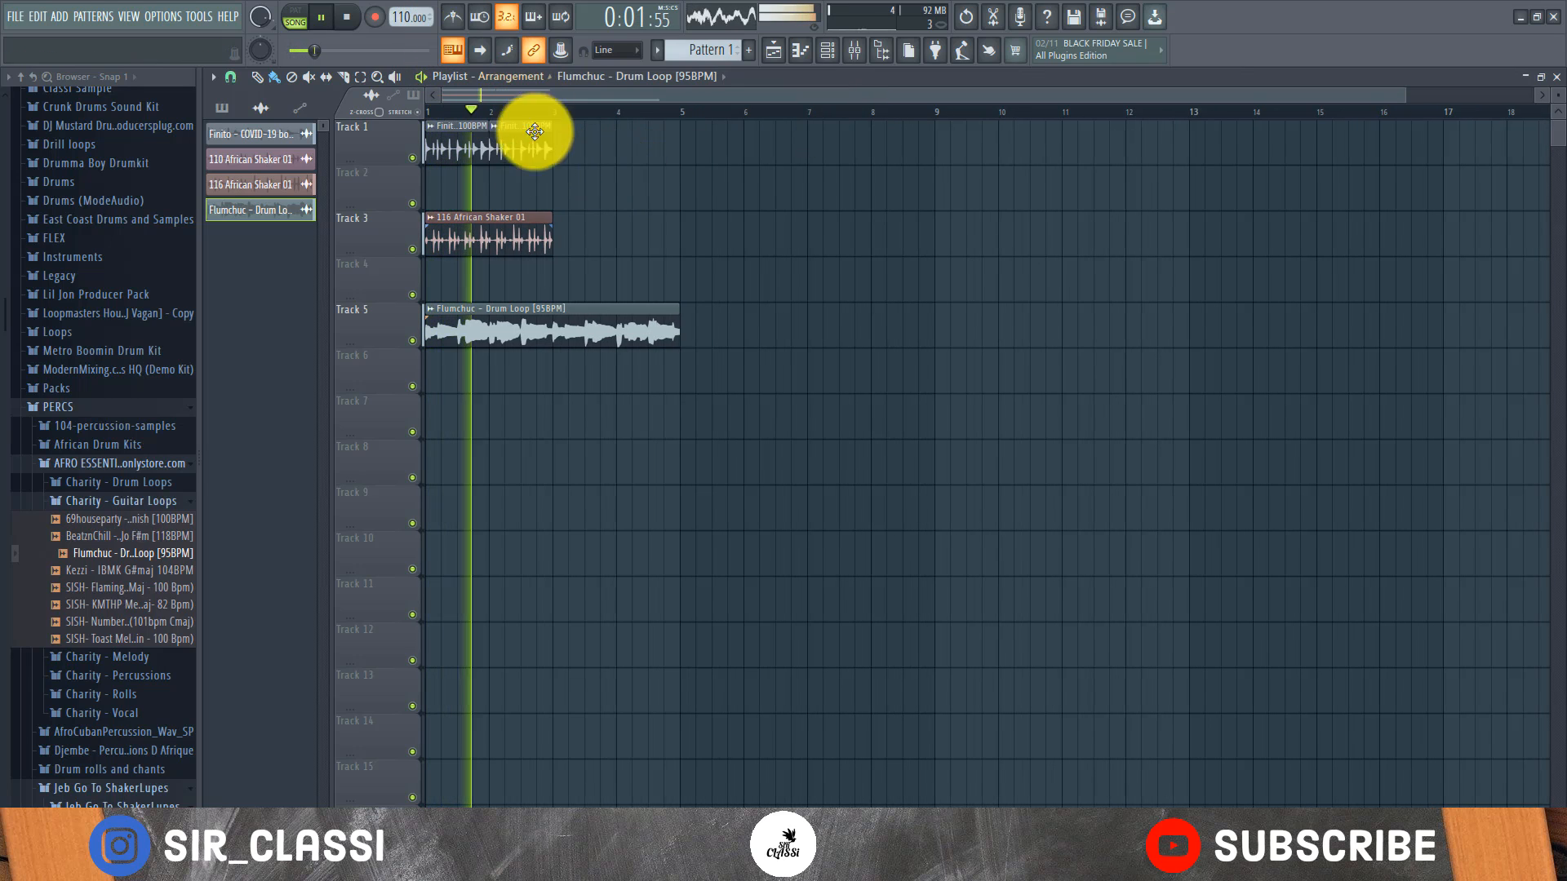
{"action": "double_click", "coordinate": [491, 315]}
{"action": "key", "text": "space"}
{"action": "left_click", "coordinate": [632, 261]}
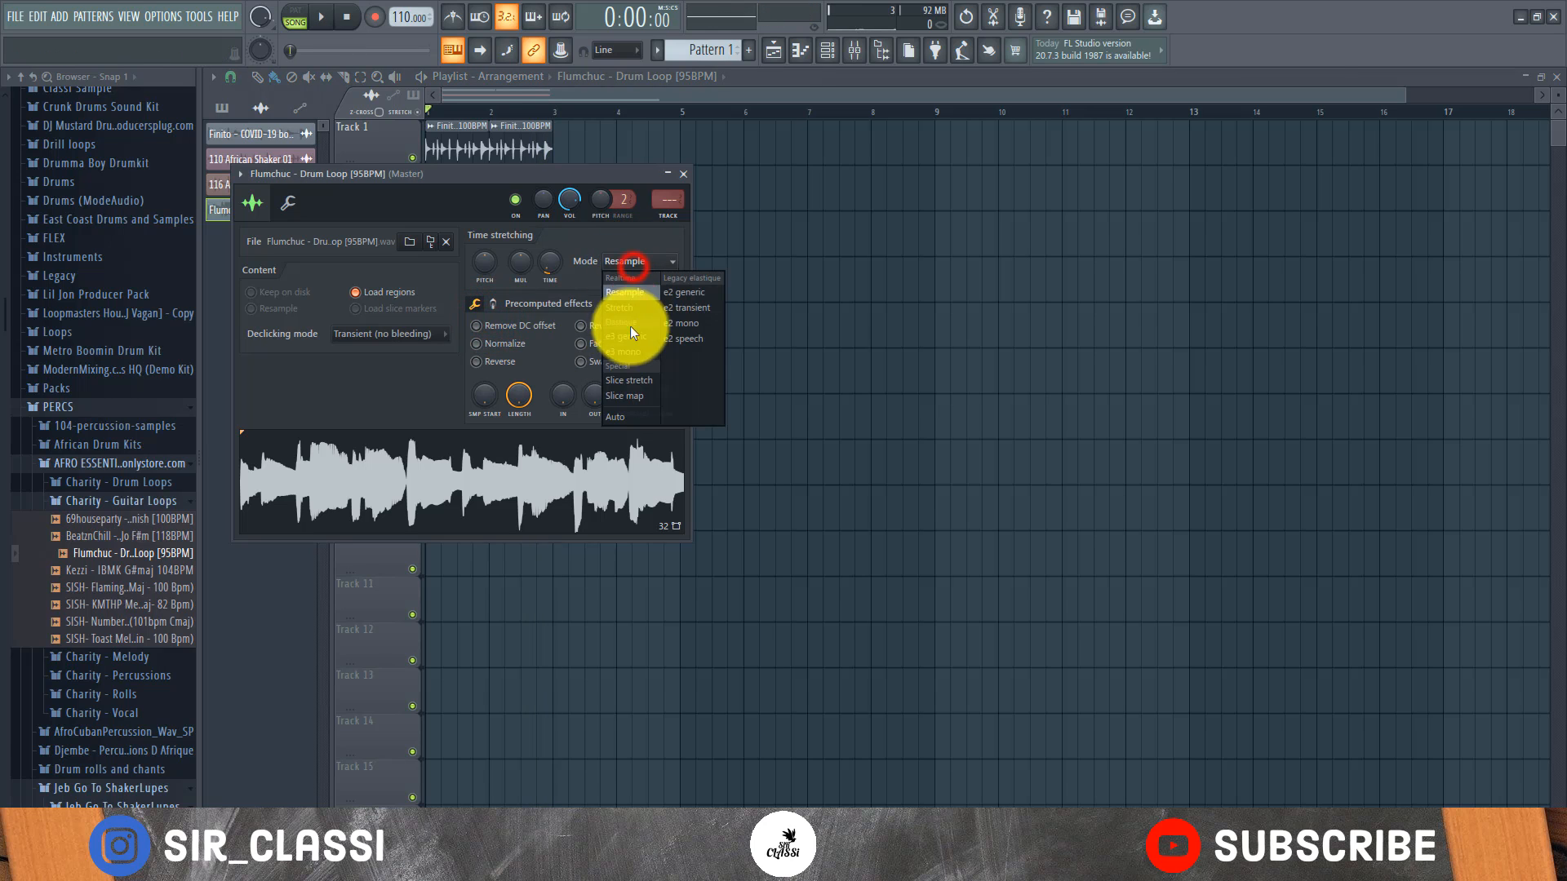
{"action": "left_click", "coordinate": [636, 417]}
{"action": "left_click_drag", "start_coordinate": [490, 174], "coordinate": [1159, 250]}
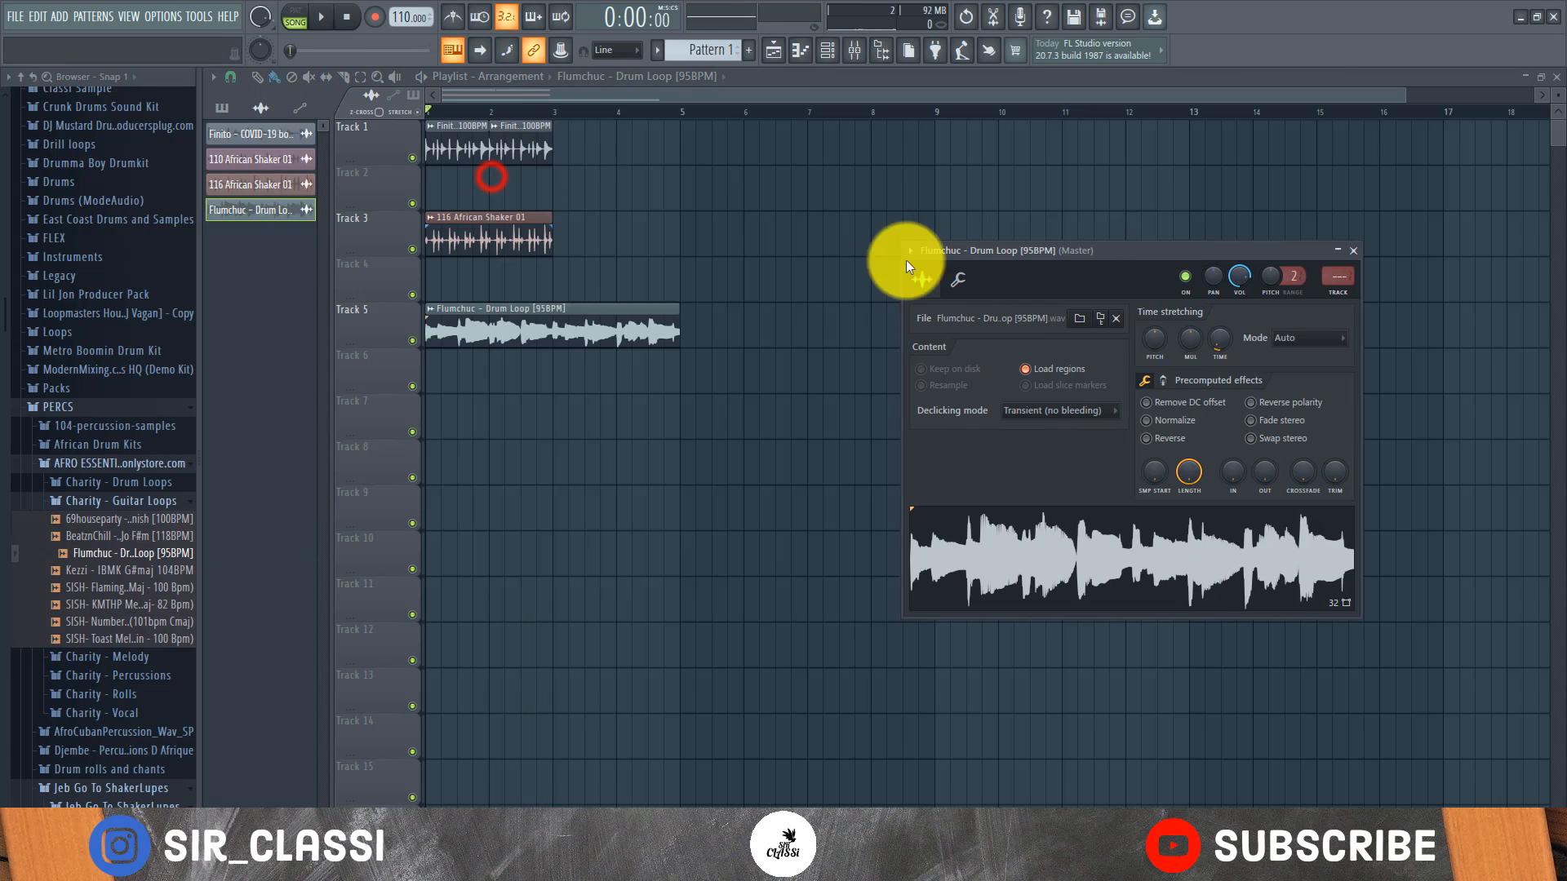
Set the time-stretching mode of 116 African Shaker 01 on Track 3 to Auto
{"action": "double_click", "coordinate": [519, 238]}
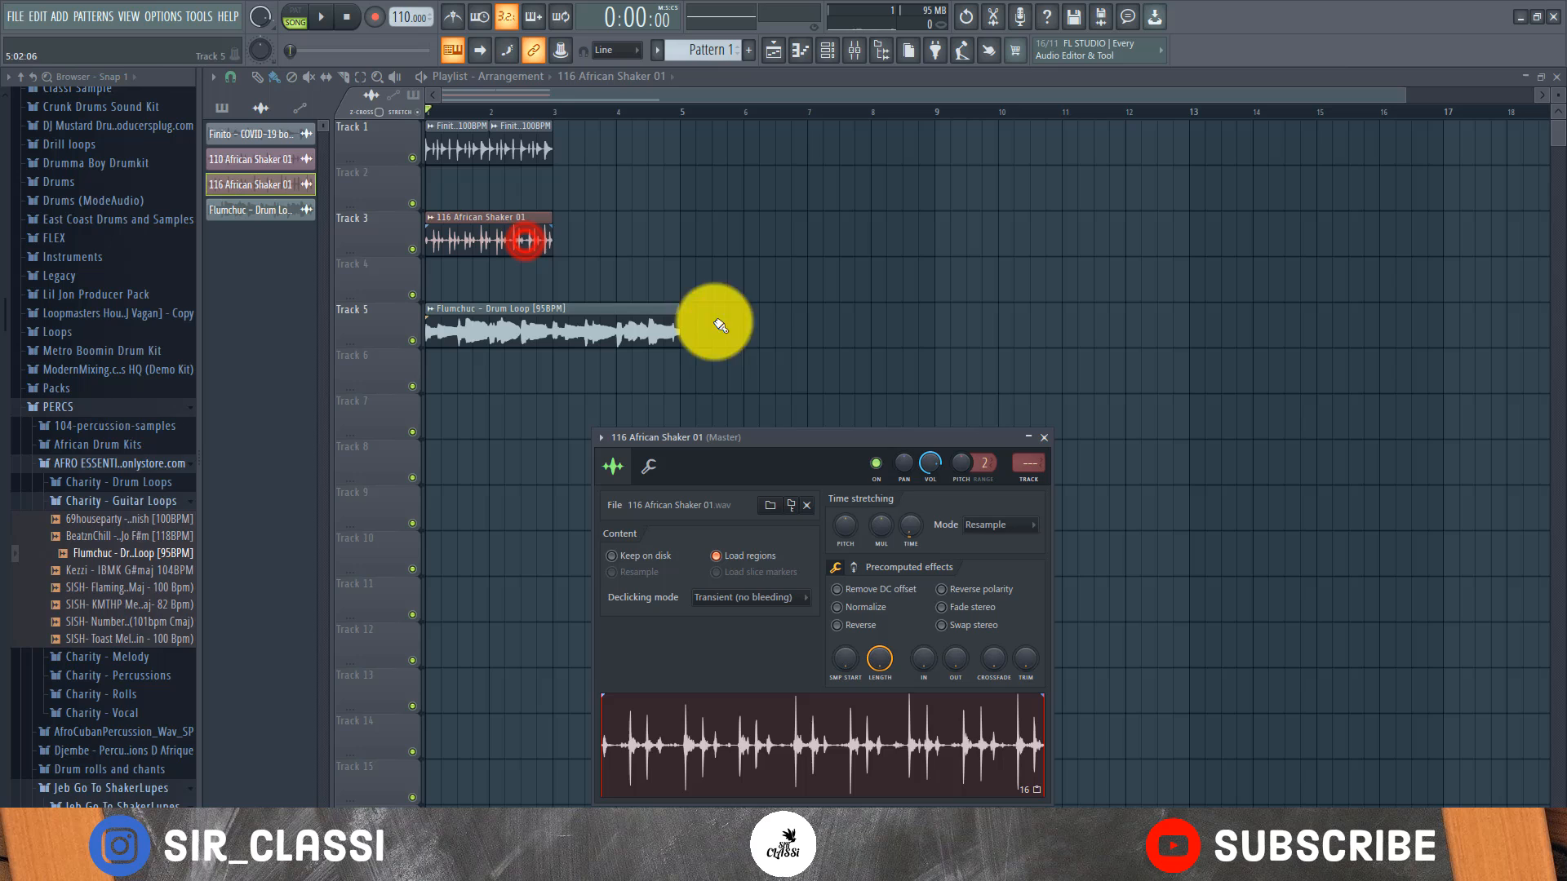
{"action": "left_click", "coordinate": [971, 523]}
{"action": "left_click", "coordinate": [995, 678]}
Play the arrangement and lower the channel volume of the Flumchuc loop slightly
{"action": "key", "text": "space"}
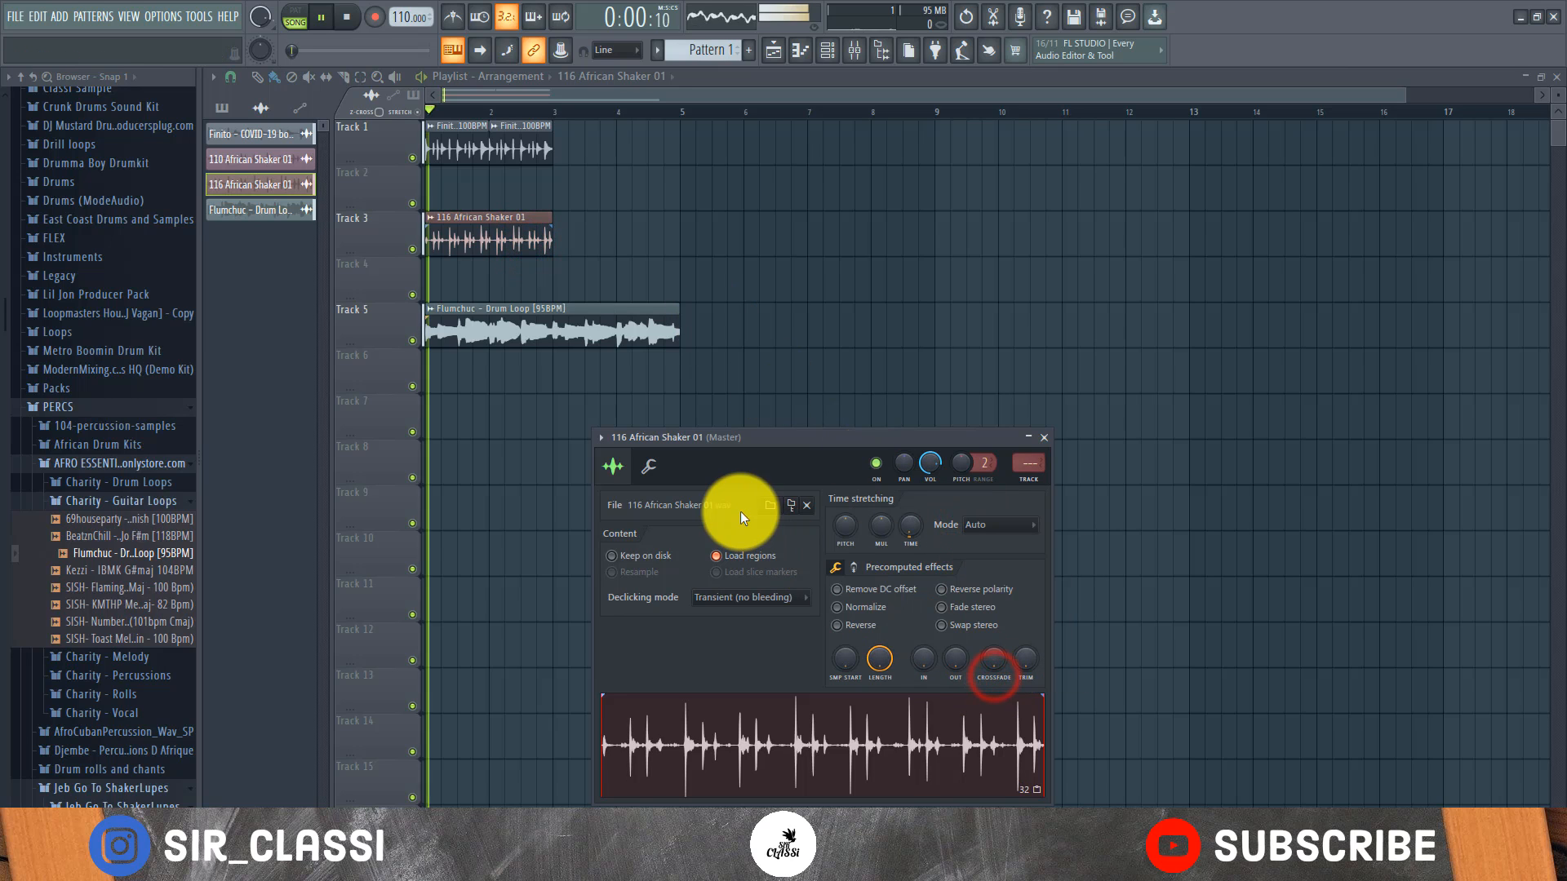
{"action": "double_click", "coordinate": [550, 330]}
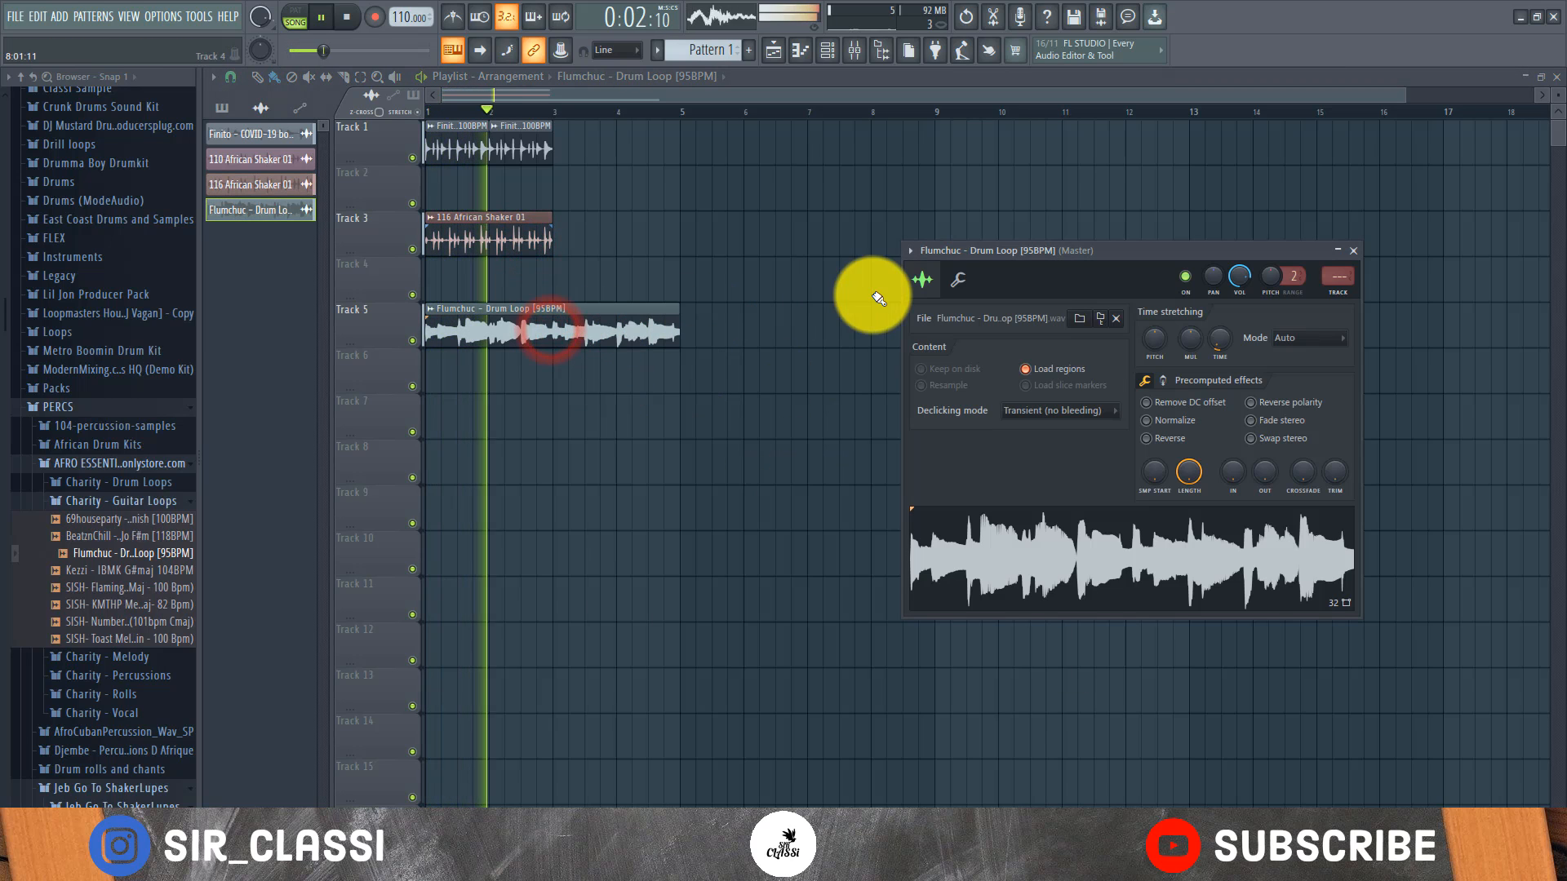
{"action": "left_click", "coordinate": [1246, 274]}
{"action": "left_click_drag", "start_coordinate": [1236, 289], "coordinate": [1231, 311]}
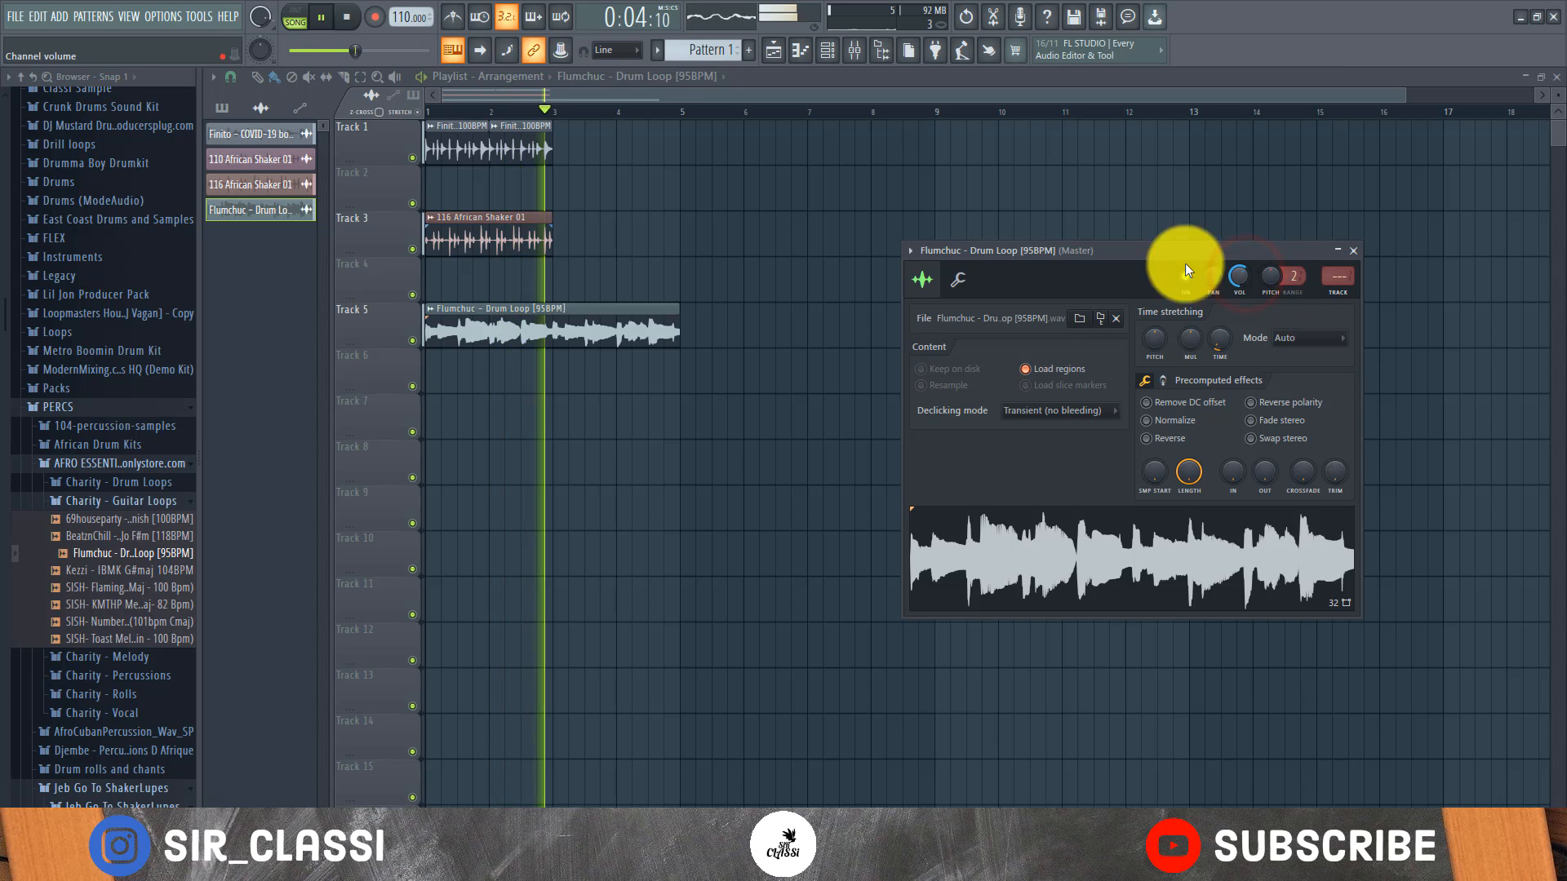
{"action": "key", "text": "space"}
{"action": "key", "text": "space"}
Duplicate the clips on Tracks 1 and 3 into bars 3 and 4 during playback, and try to save the project
{"action": "left_click_drag", "start_coordinate": [567, 150], "coordinate": [240, 259]}
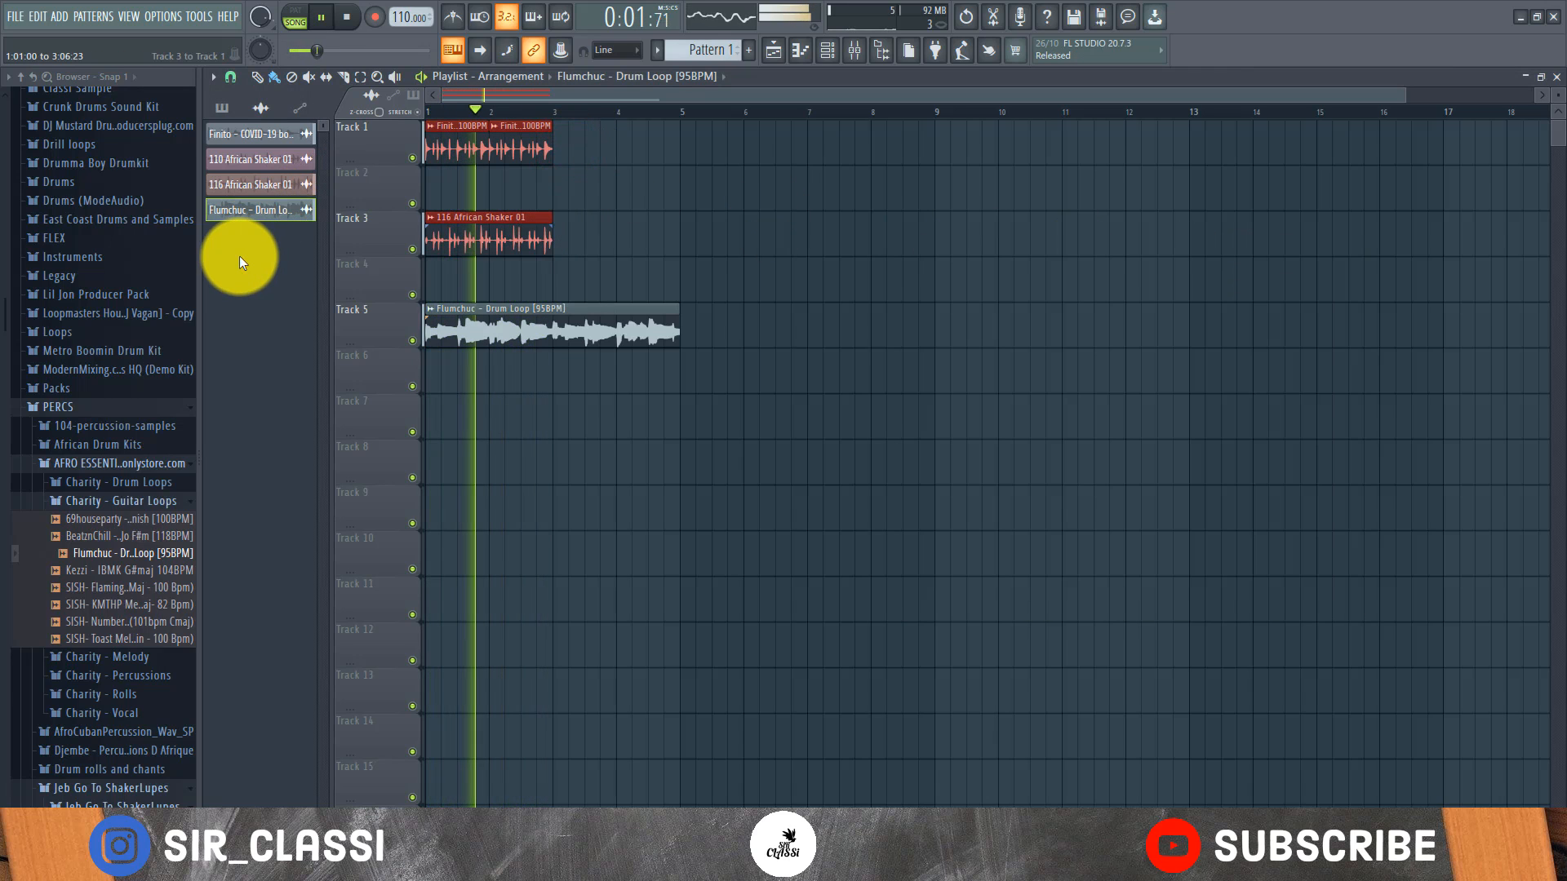
{"action": "key", "text": "ctrl+b"}
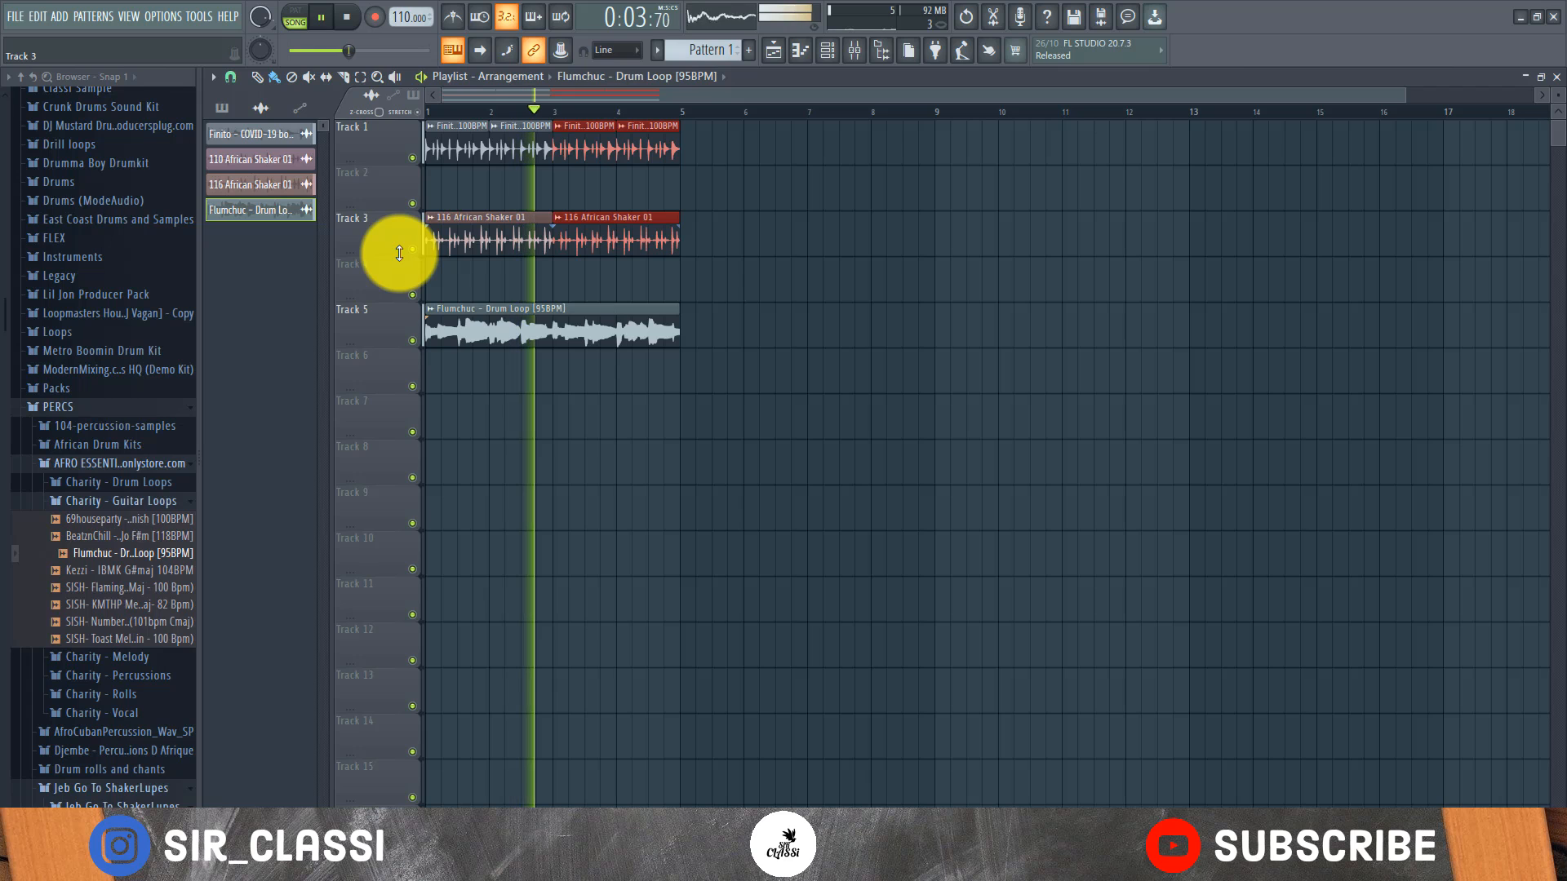
{"action": "key", "text": "ctrl+s"}
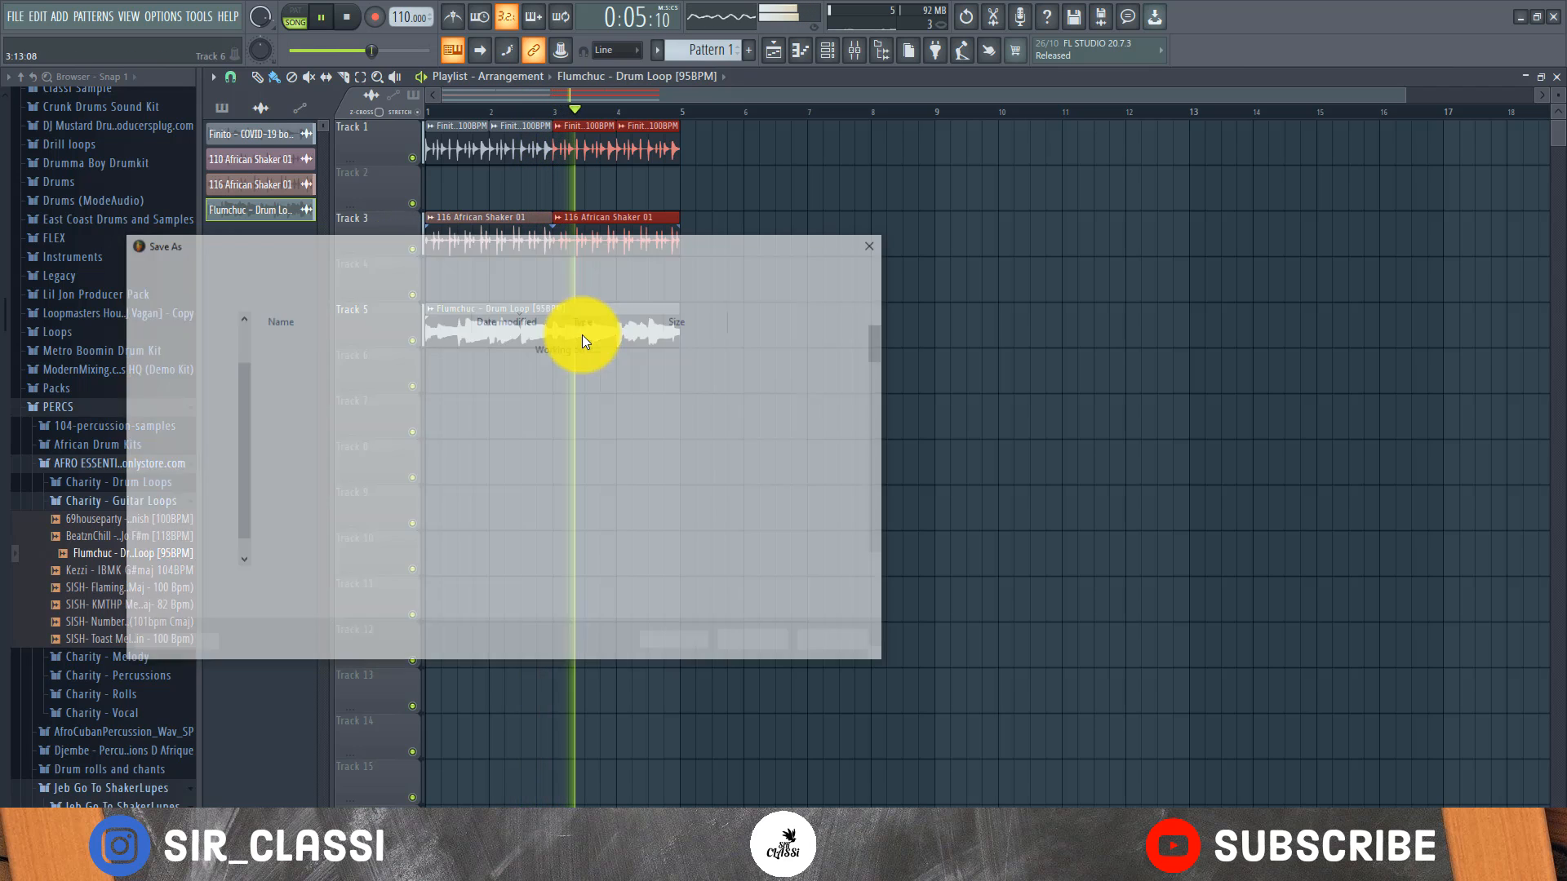
{"action": "left_click", "coordinate": [831, 649]}
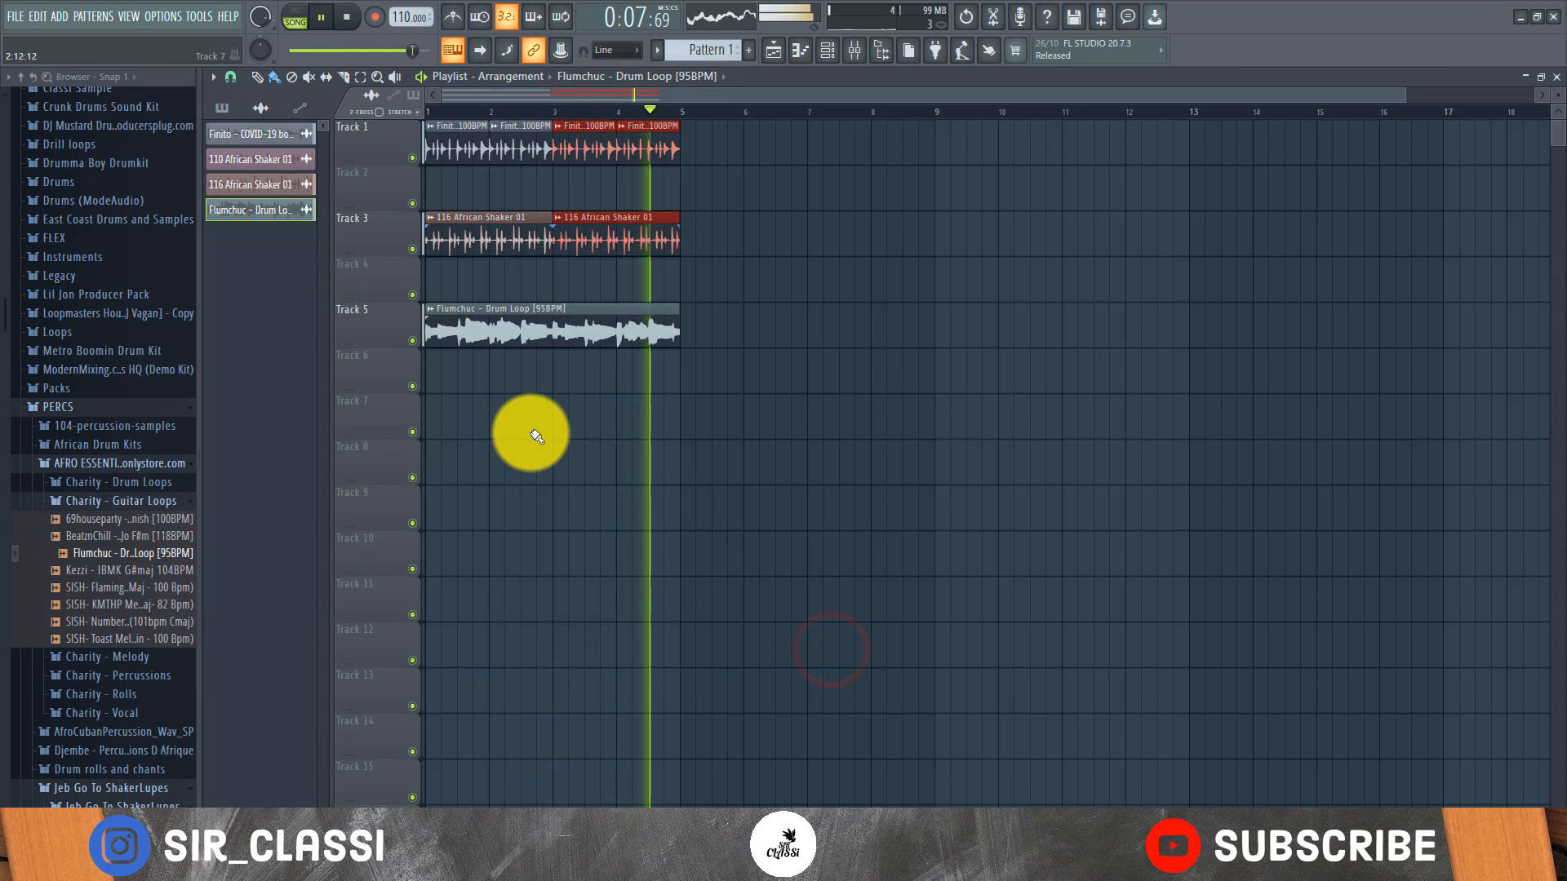
Set the Flumchuc loop's channel volume to about 41% while listening, and stop playback
{"action": "double_click", "coordinate": [517, 334]}
{"action": "left_click_drag", "start_coordinate": [1239, 278], "coordinate": [1231, 349]}
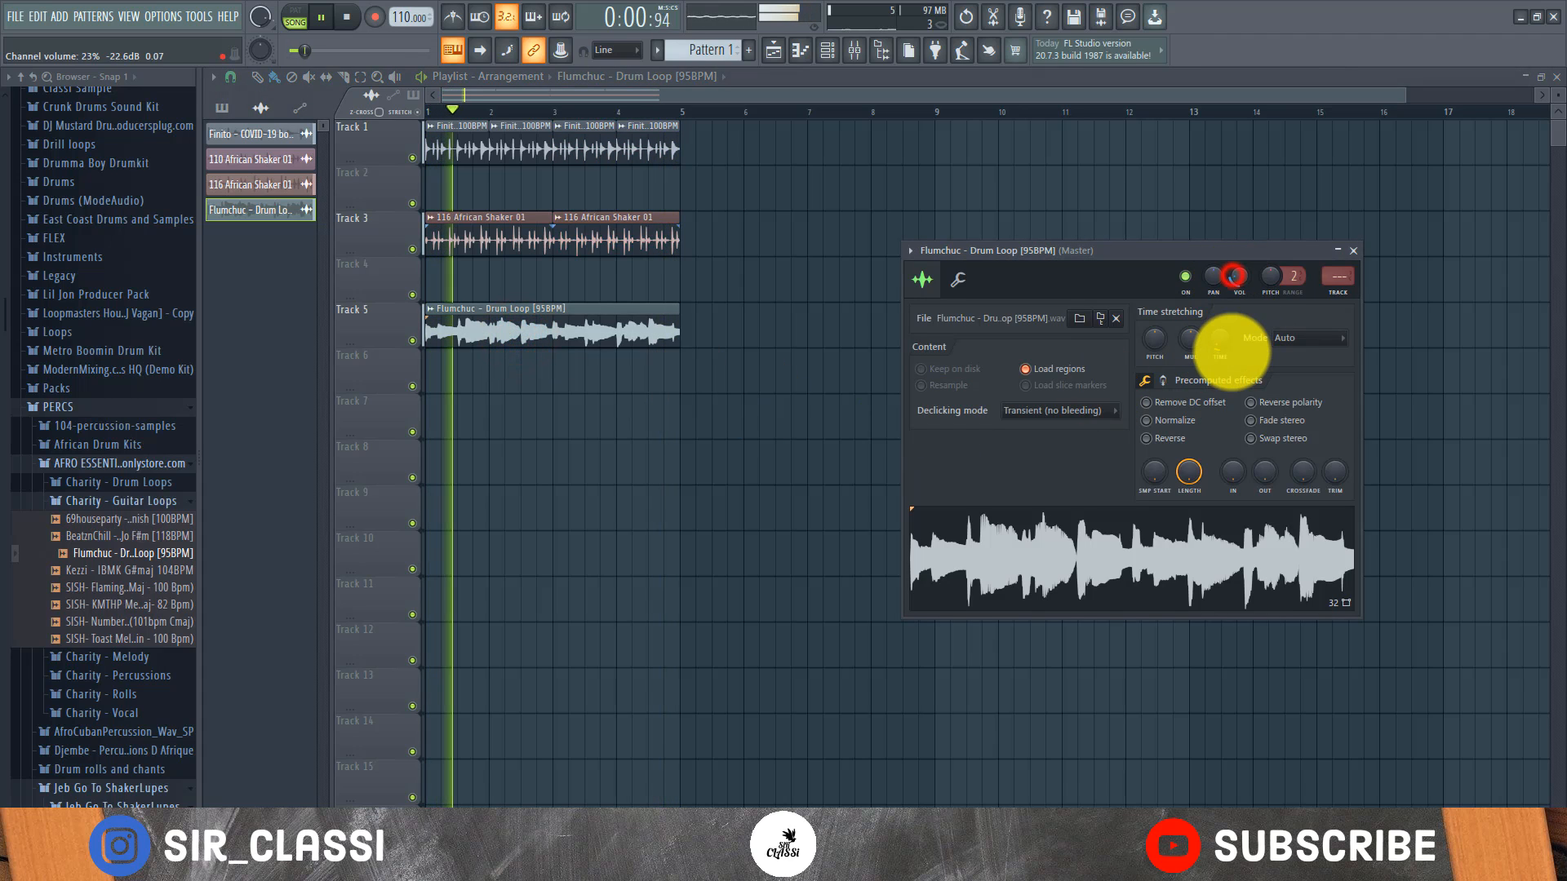
{"action": "left_click_drag", "start_coordinate": [1232, 277], "coordinate": [1234, 270]}
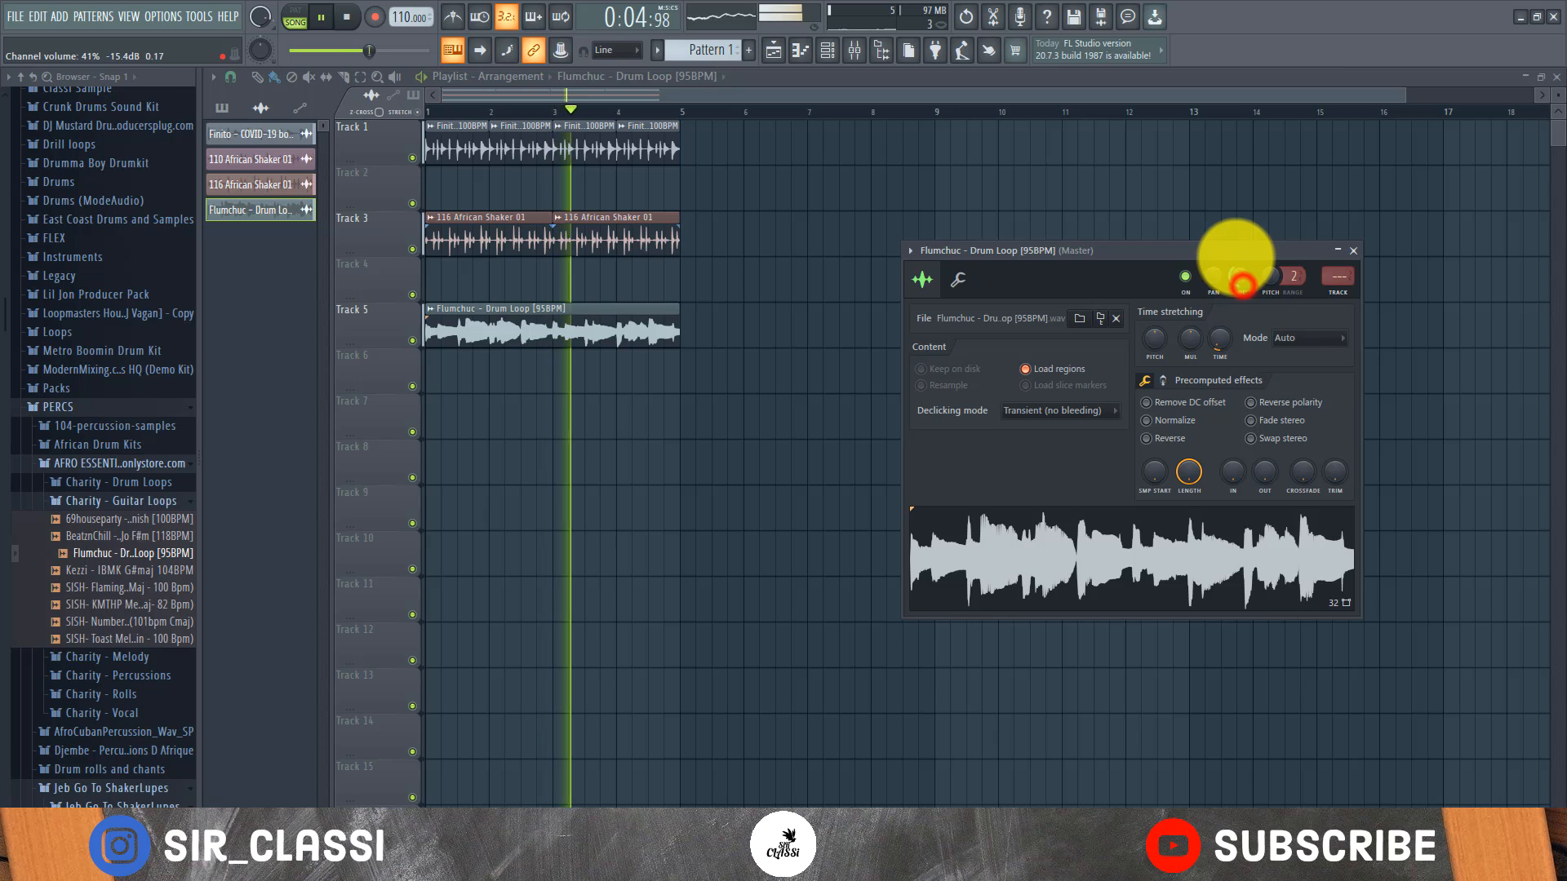
{"action": "left_click", "coordinate": [470, 88]}
{"action": "key", "text": "space"}
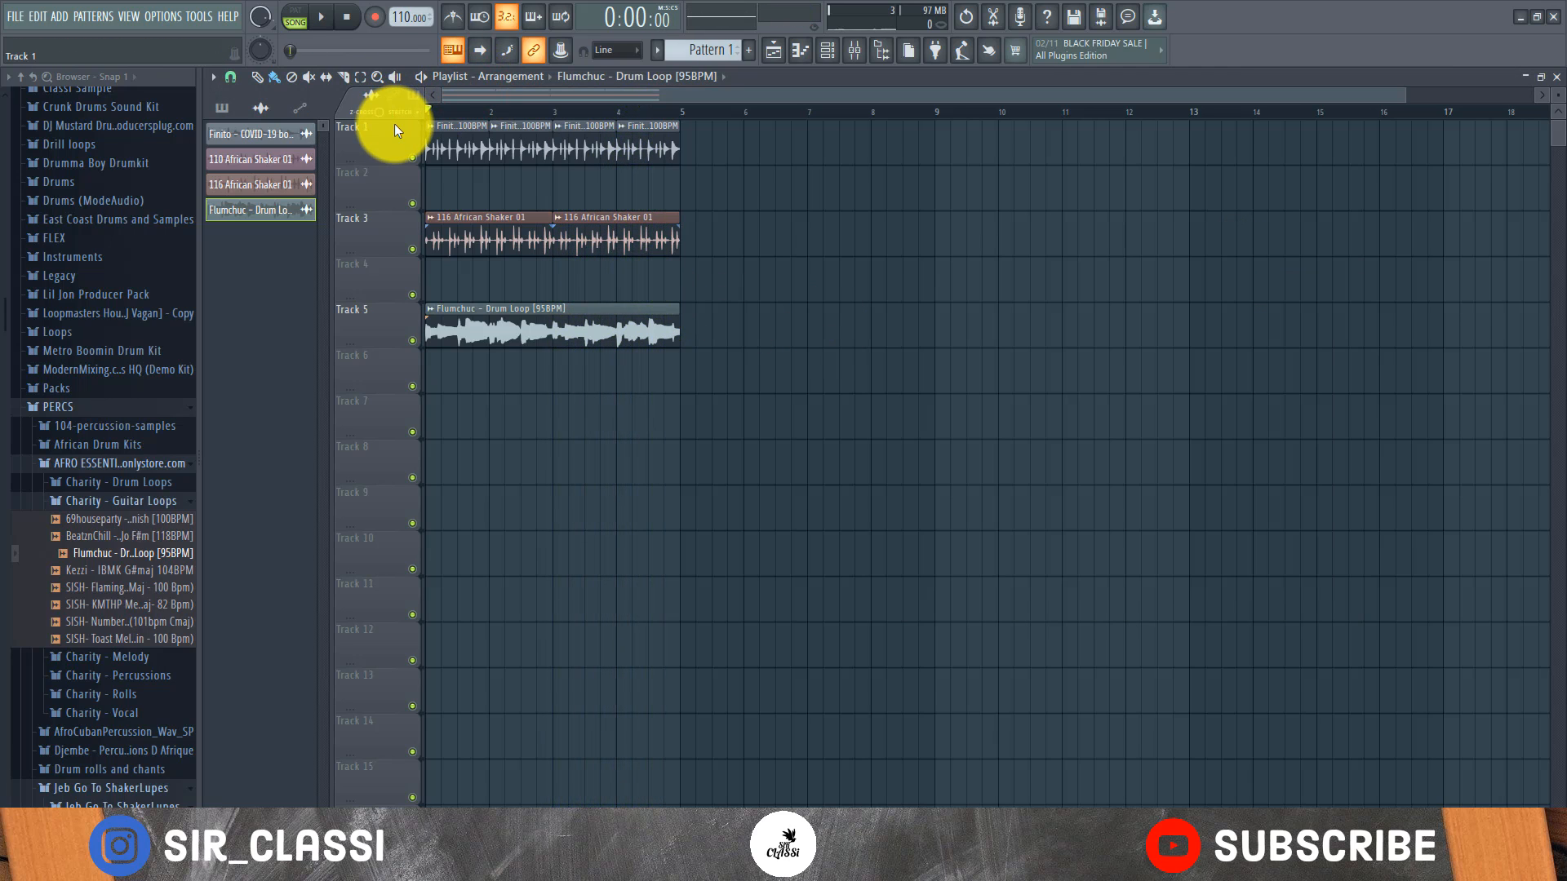